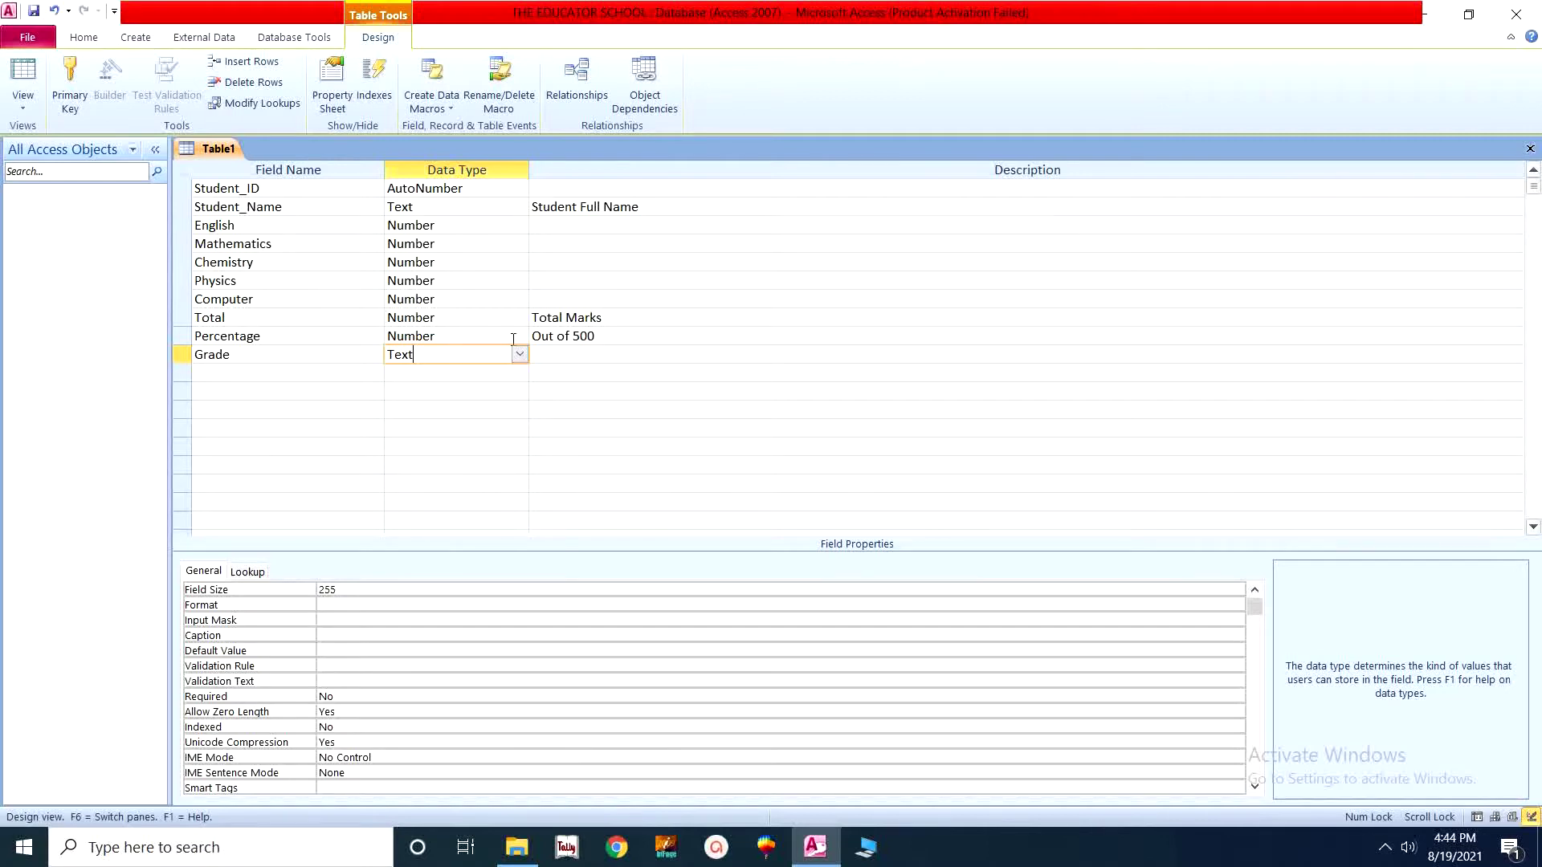
Step: Close the table design and save it as Student_Detail without creating a primary key
left_click(1529, 150)
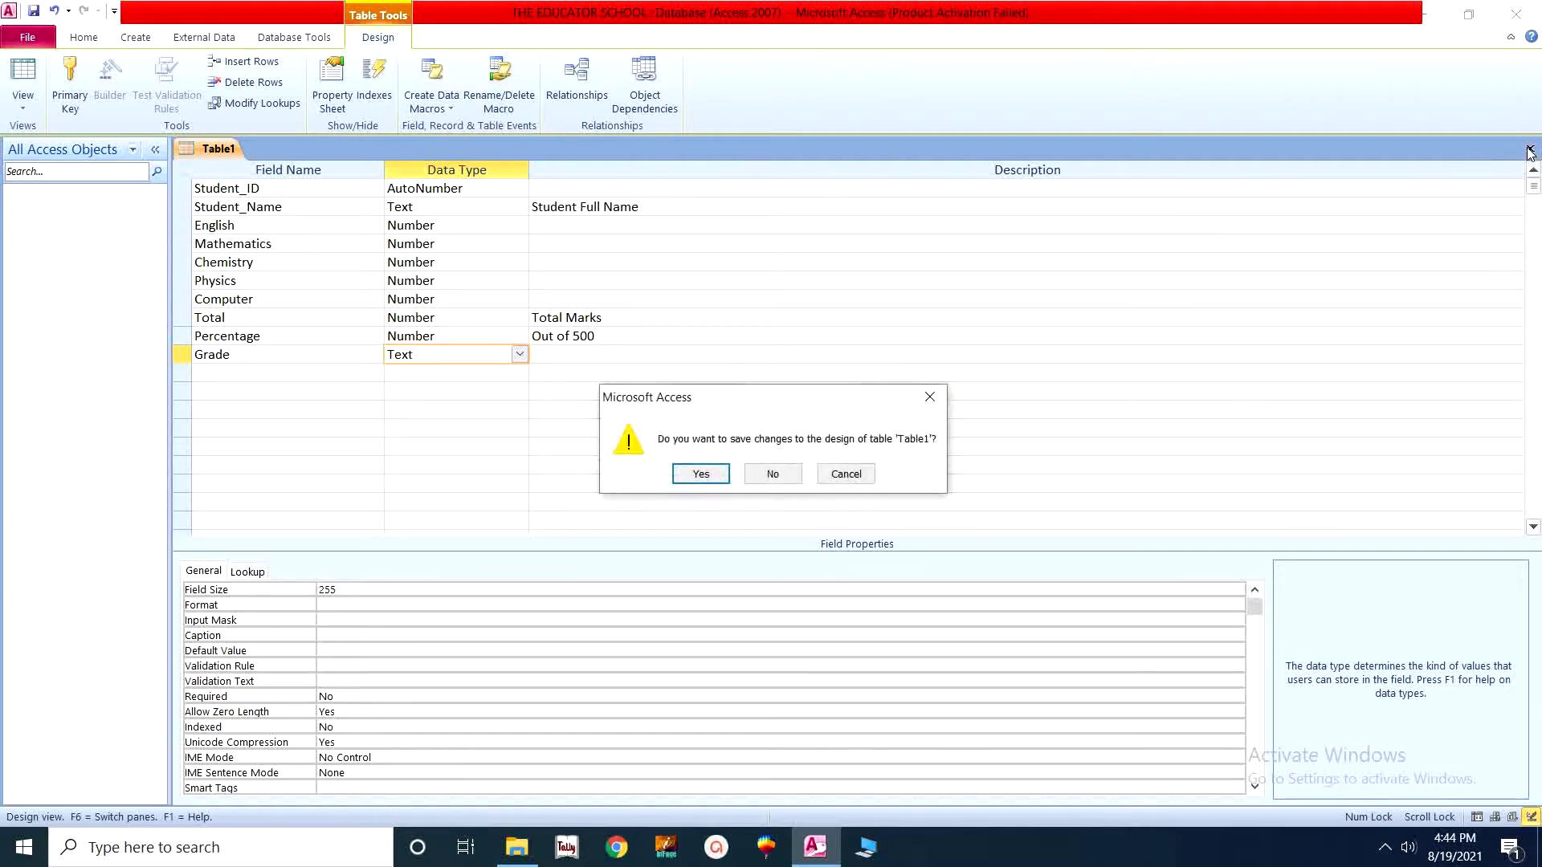
left_click_drag(788, 390, 763, 189)
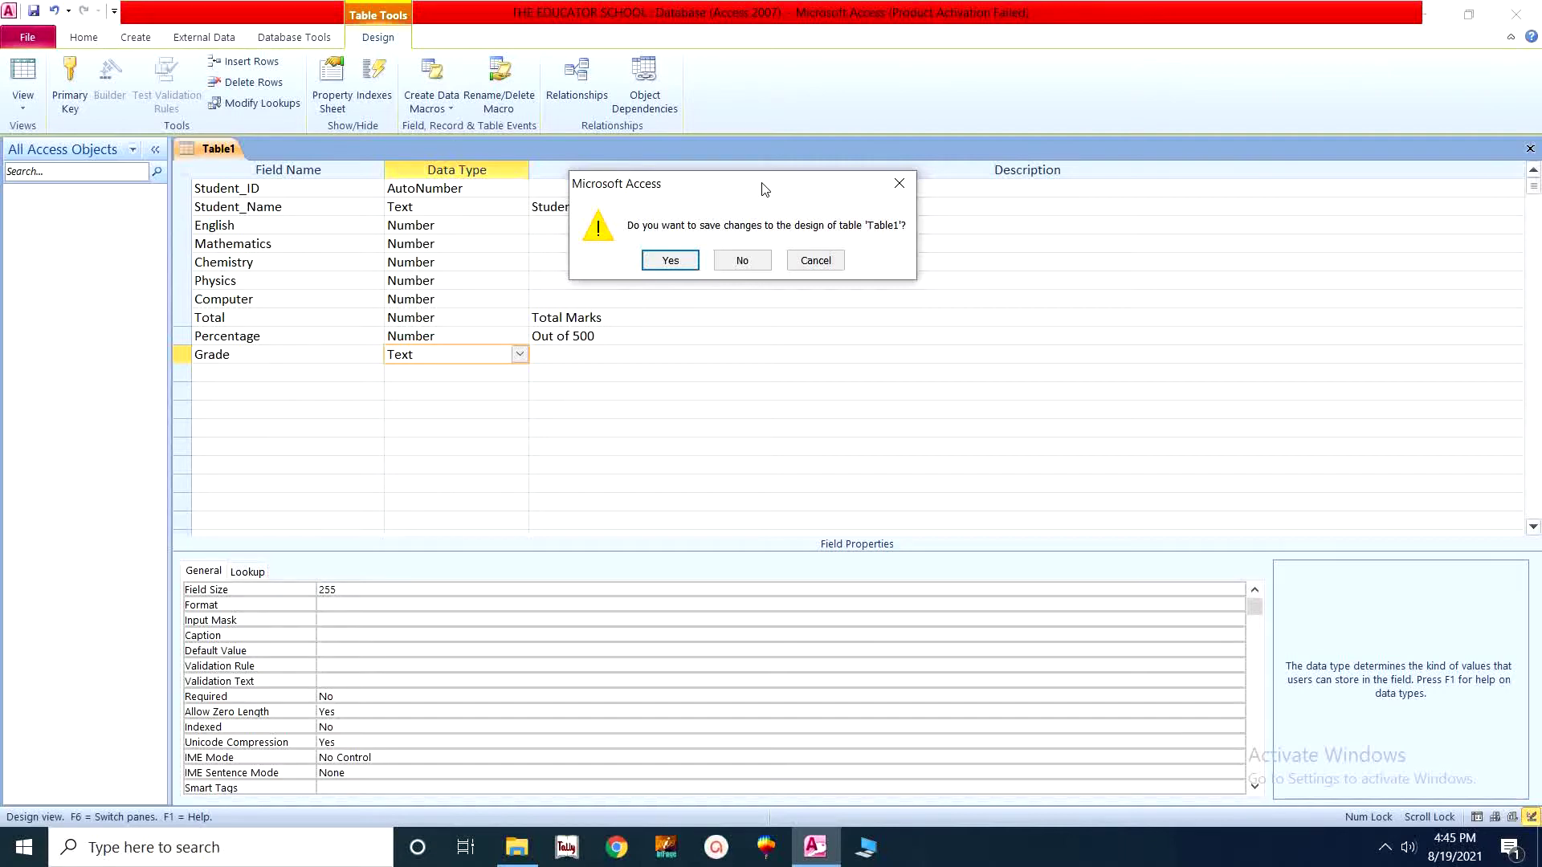
left_click(671, 260)
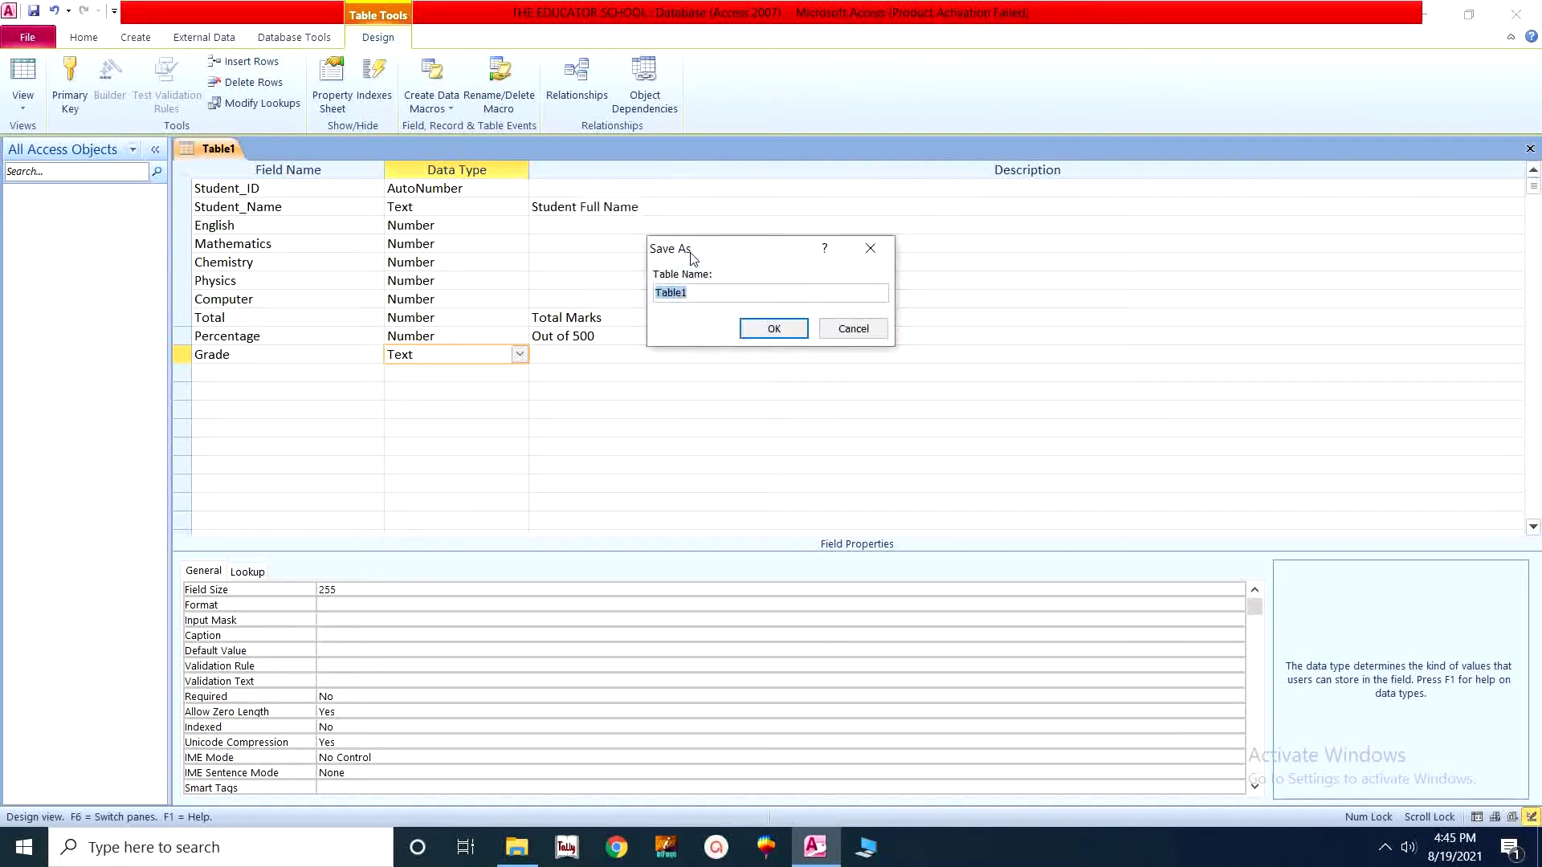
left_click_drag(693, 257, 669, 201)
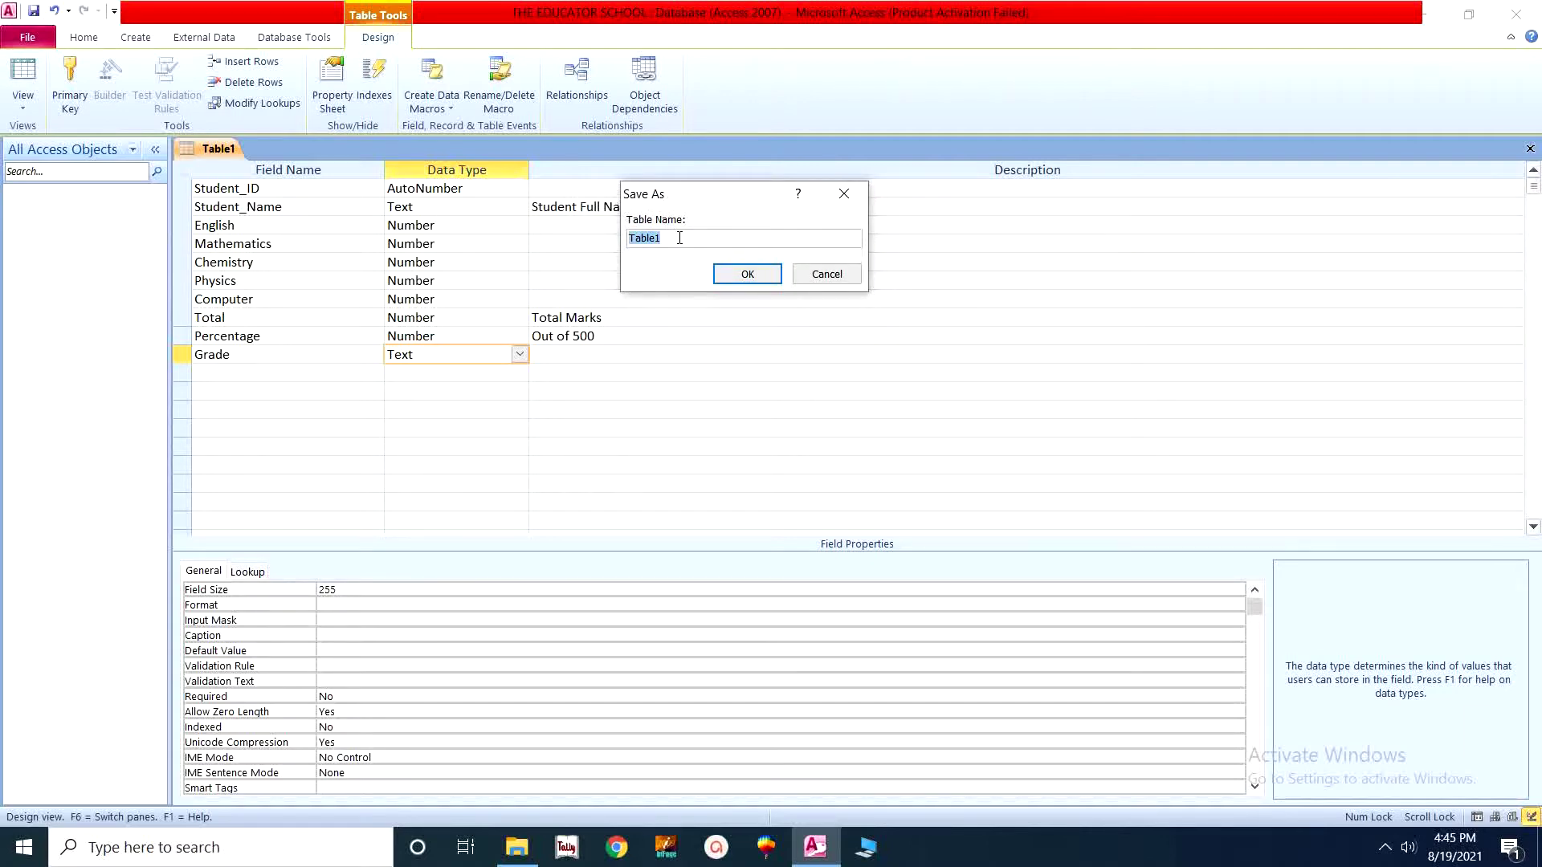
type("Student_Datail")
left_click(746, 275)
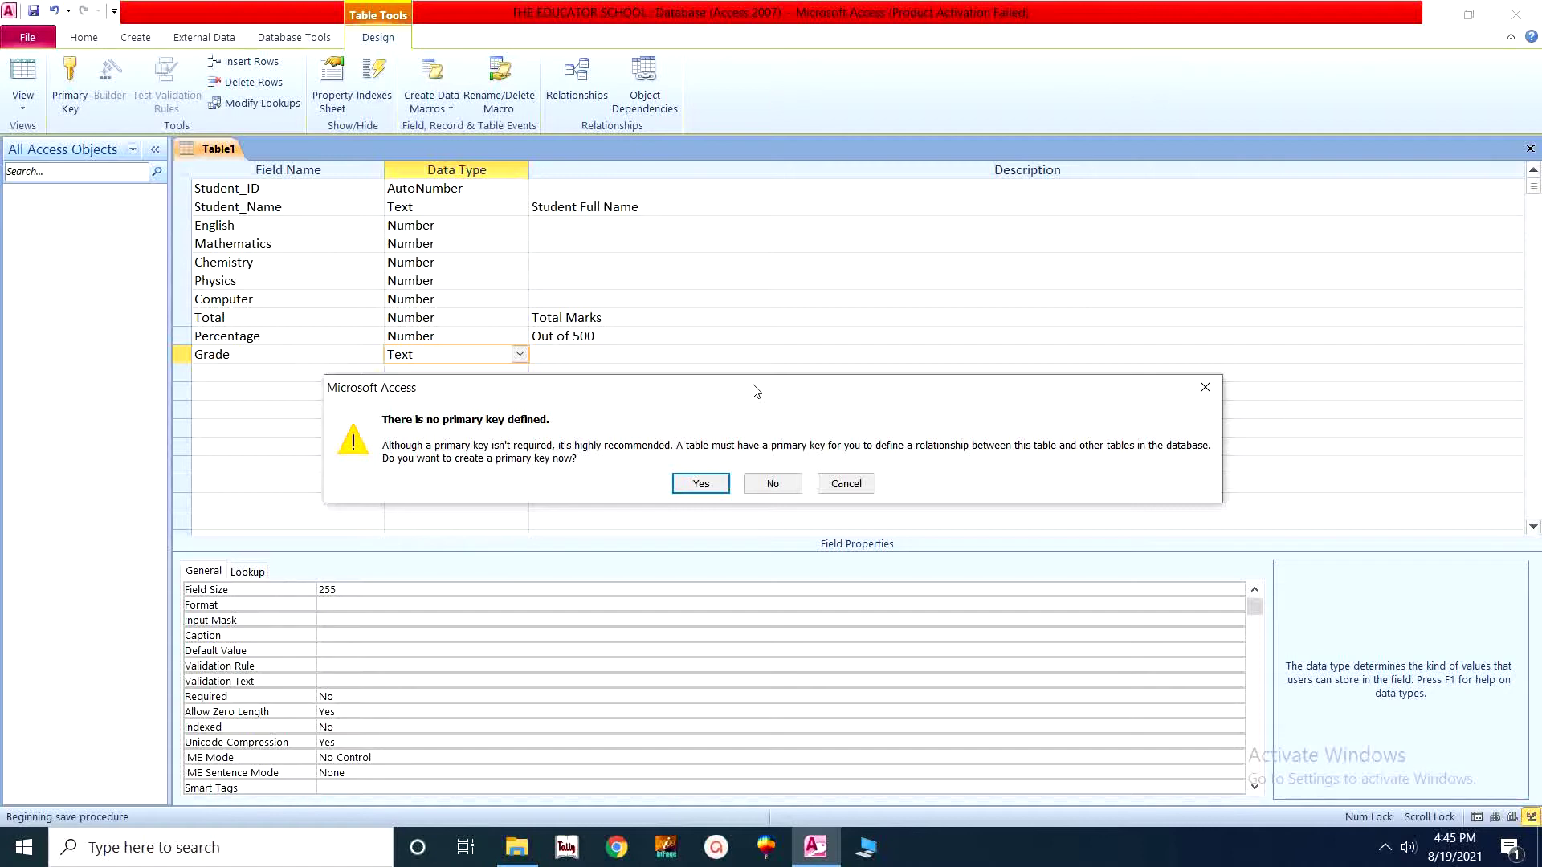
left_click(773, 482)
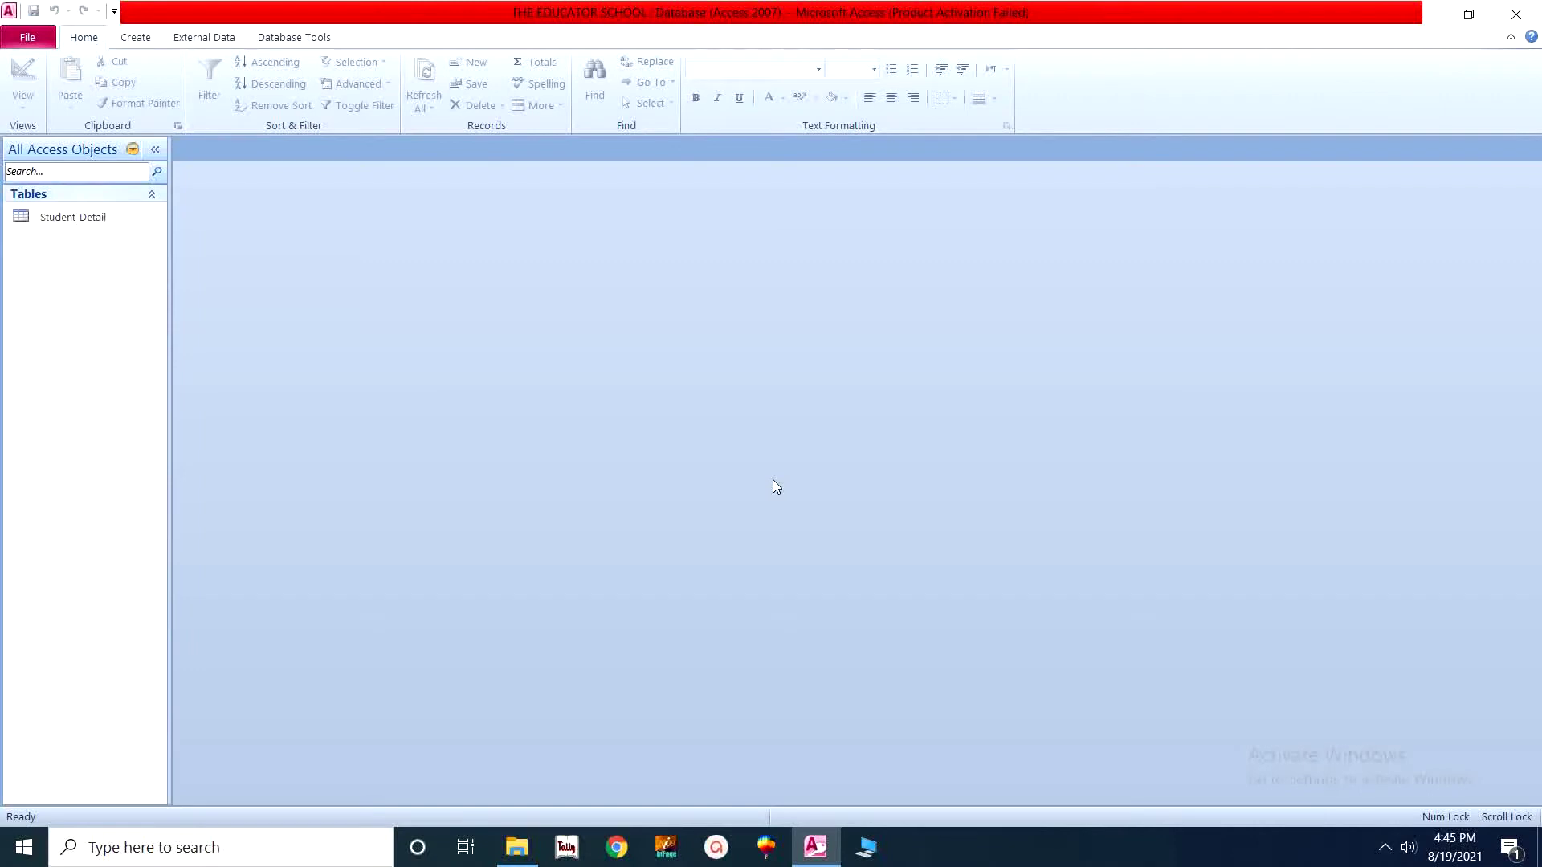
Step: Open the Student_Detail table for data entry and enter the first student's name in record 1
right_click(98, 221)
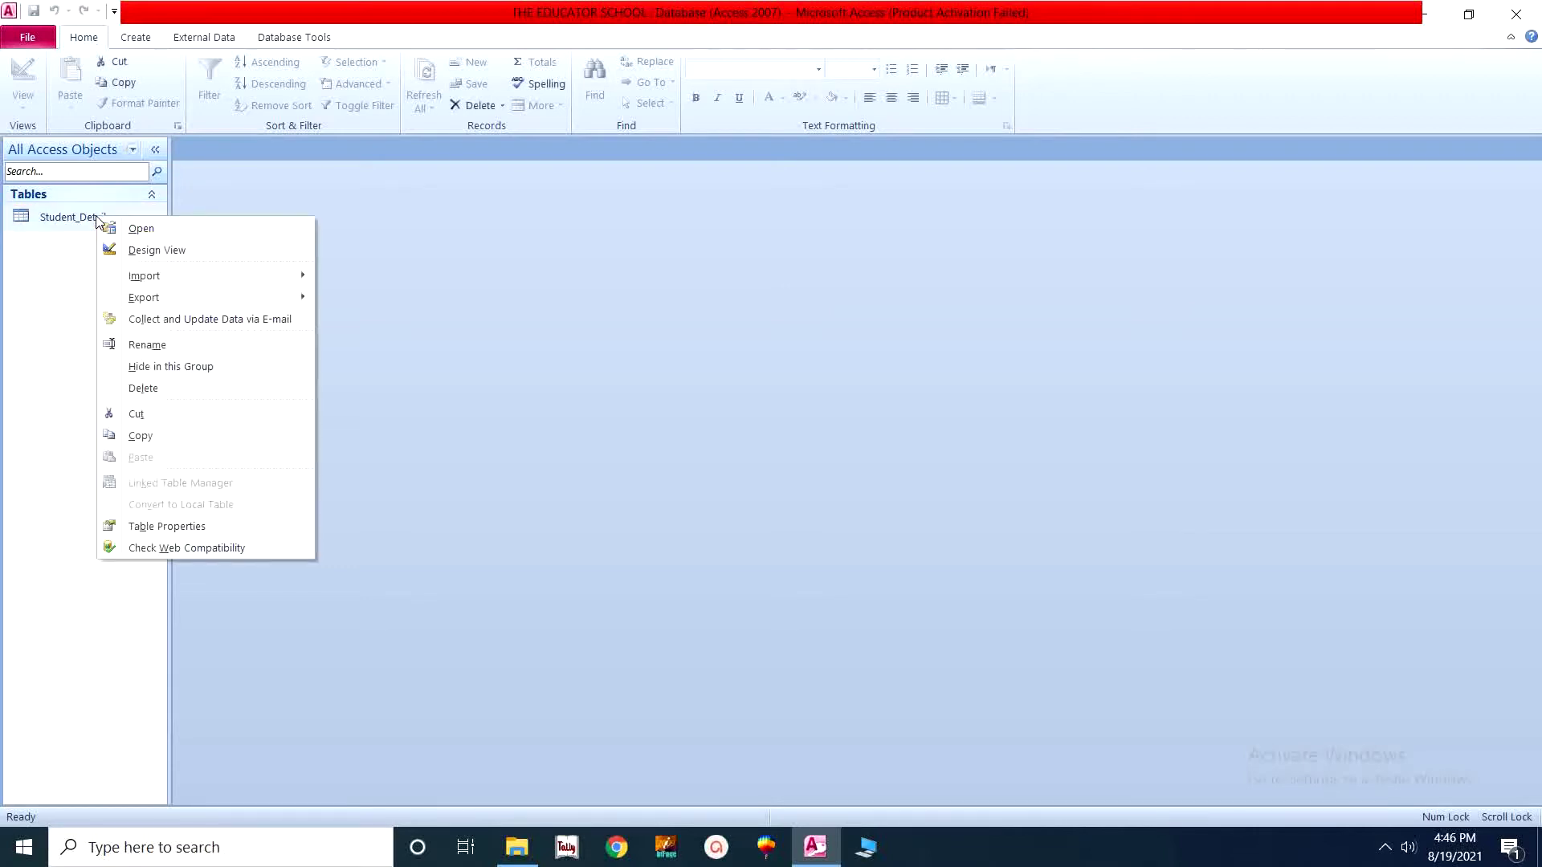
left_click(151, 232)
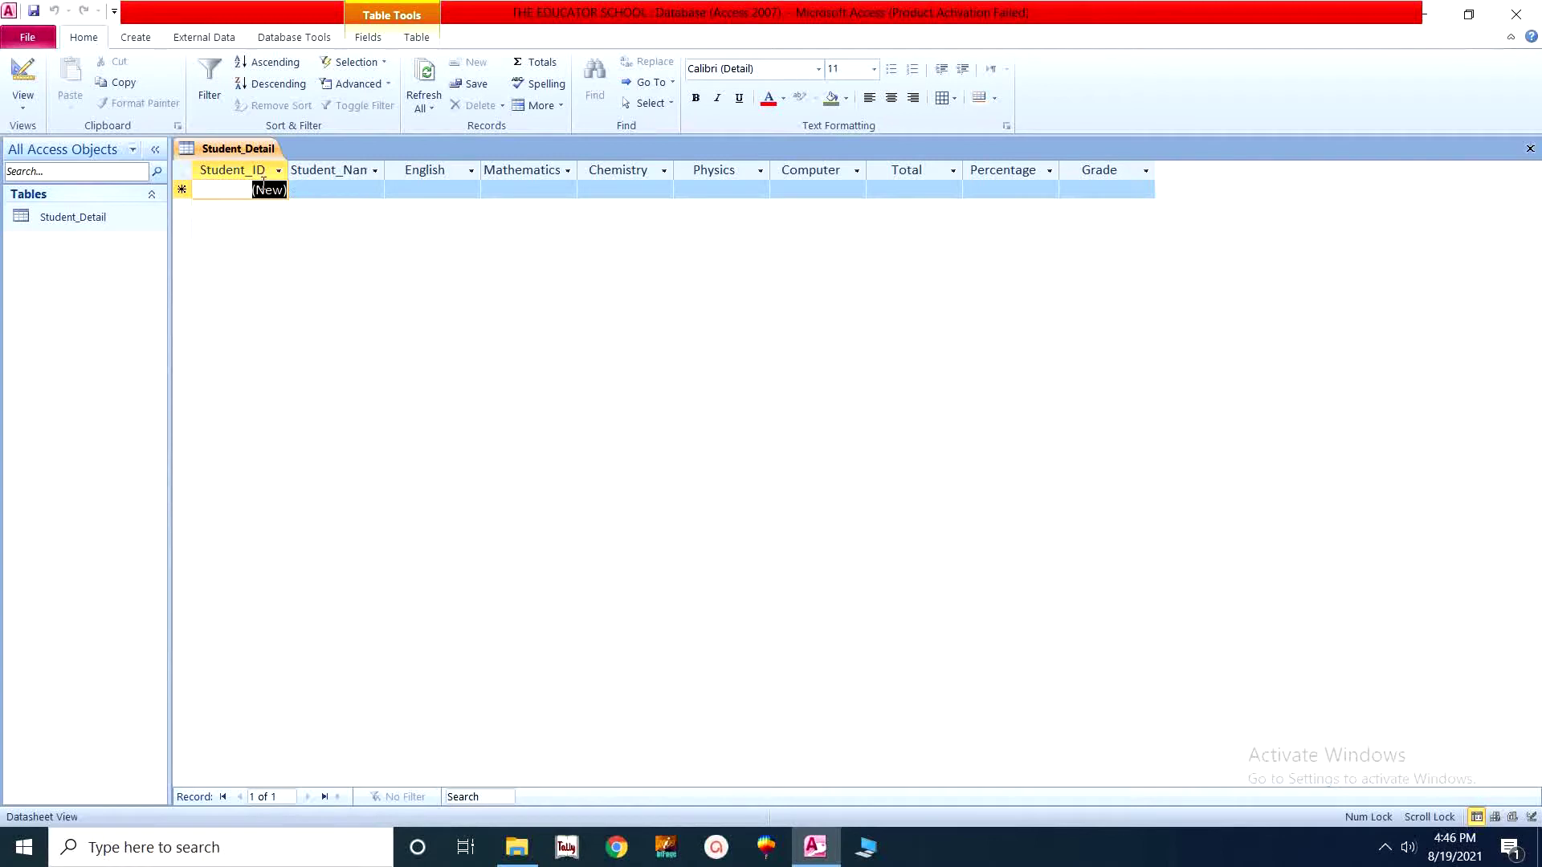
left_click(302, 190)
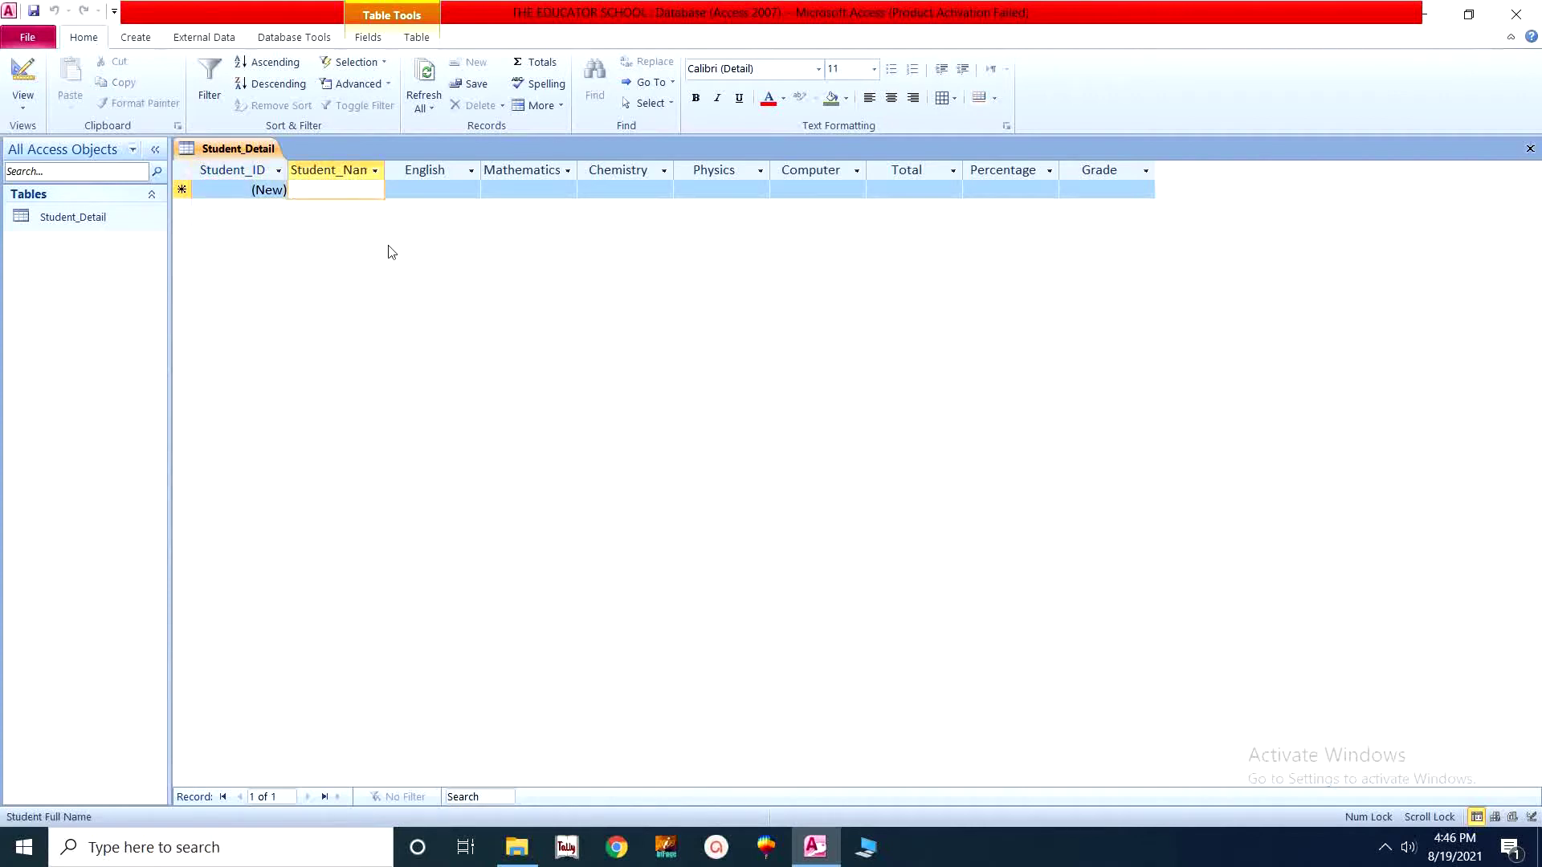
key("Caps_Lock")
type("A")
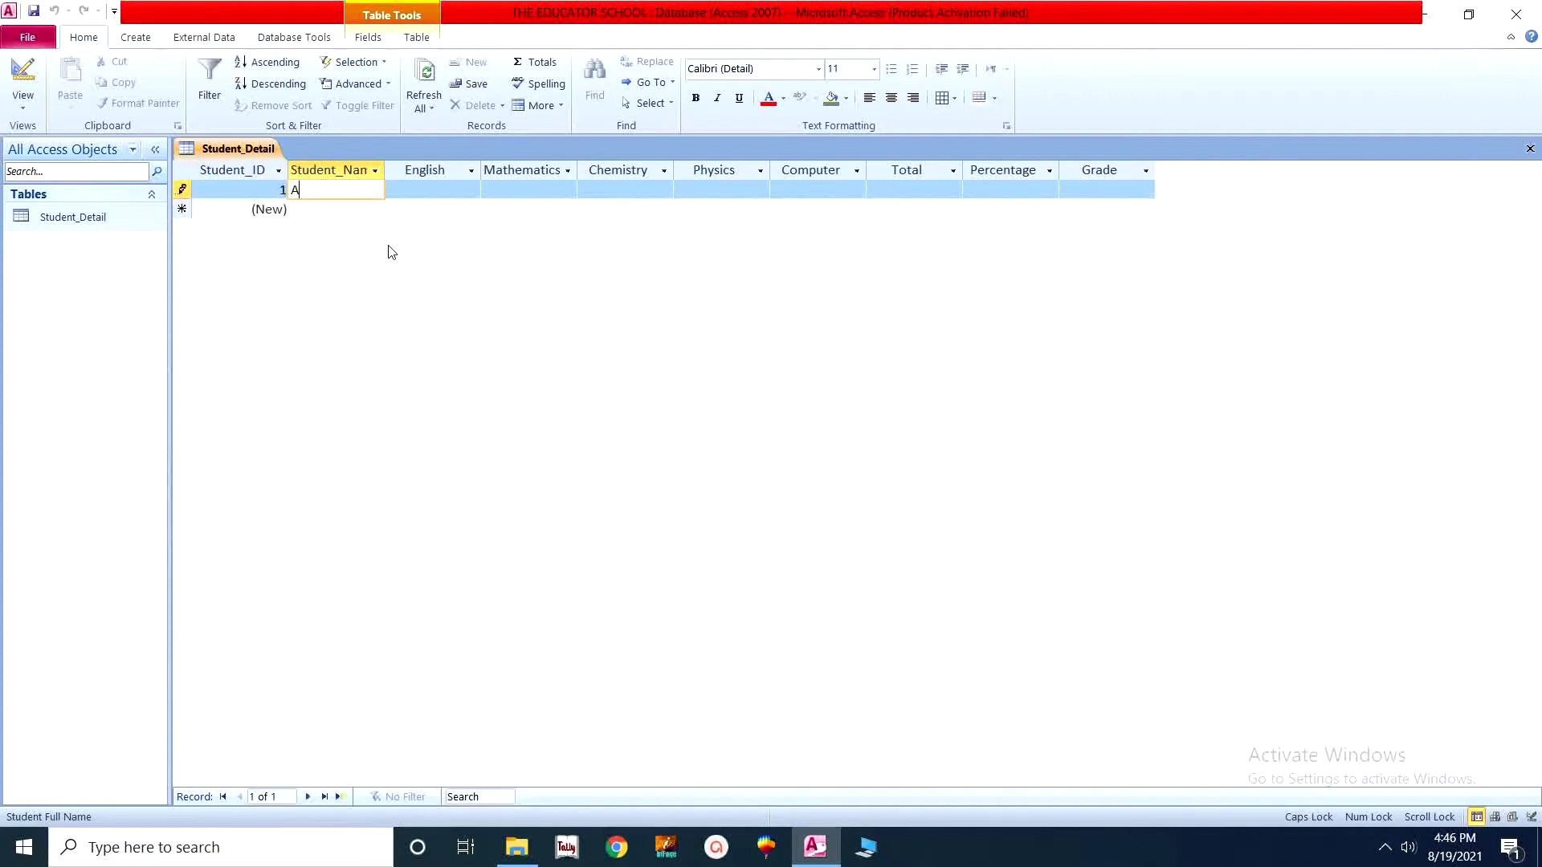
key("Caps_Lock")
type("li")
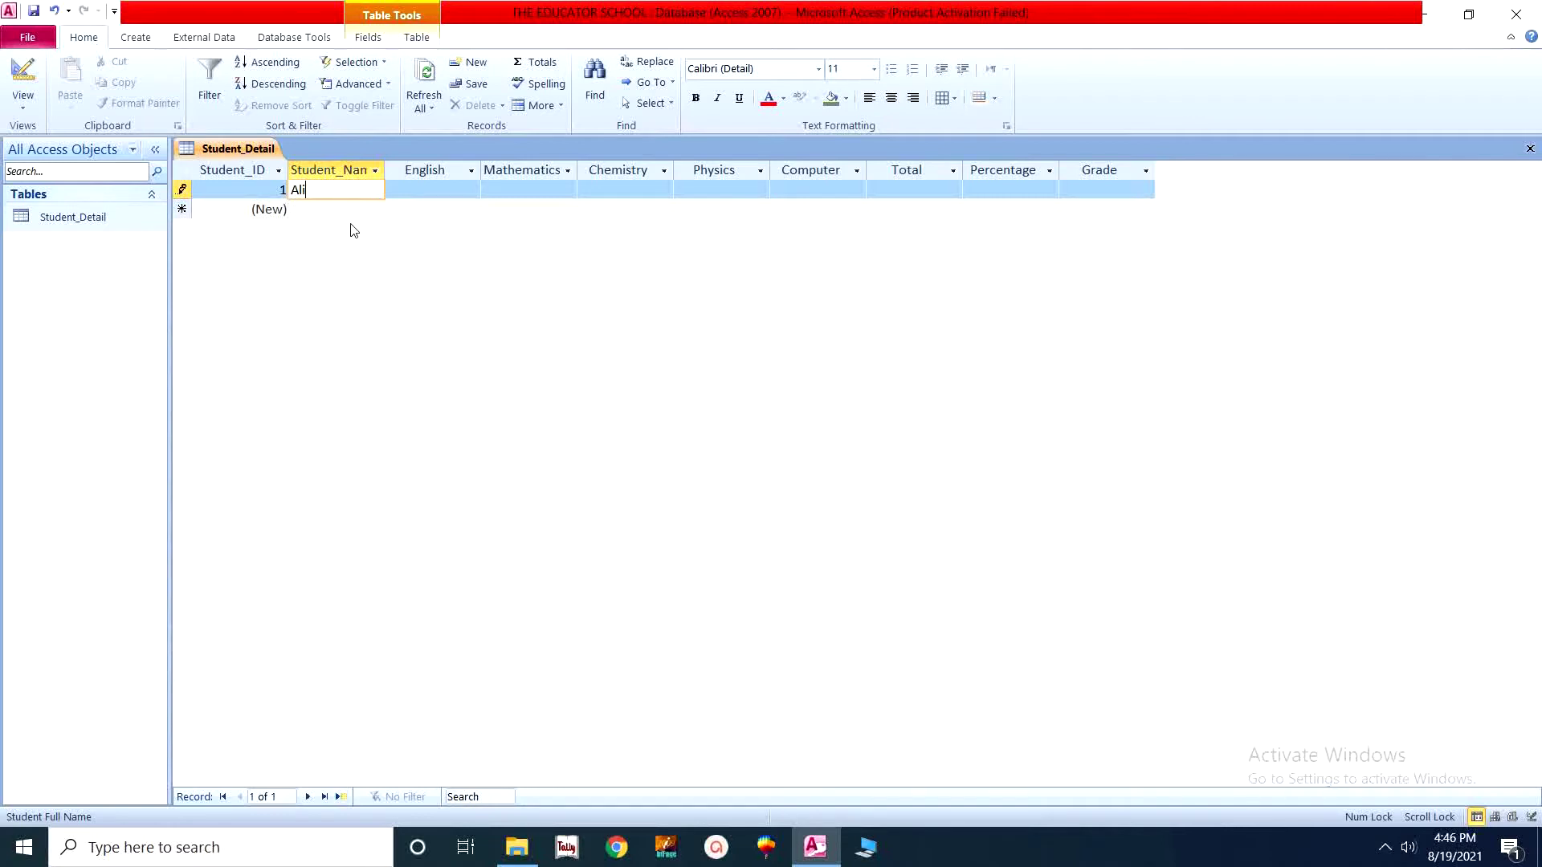
key("Tab")
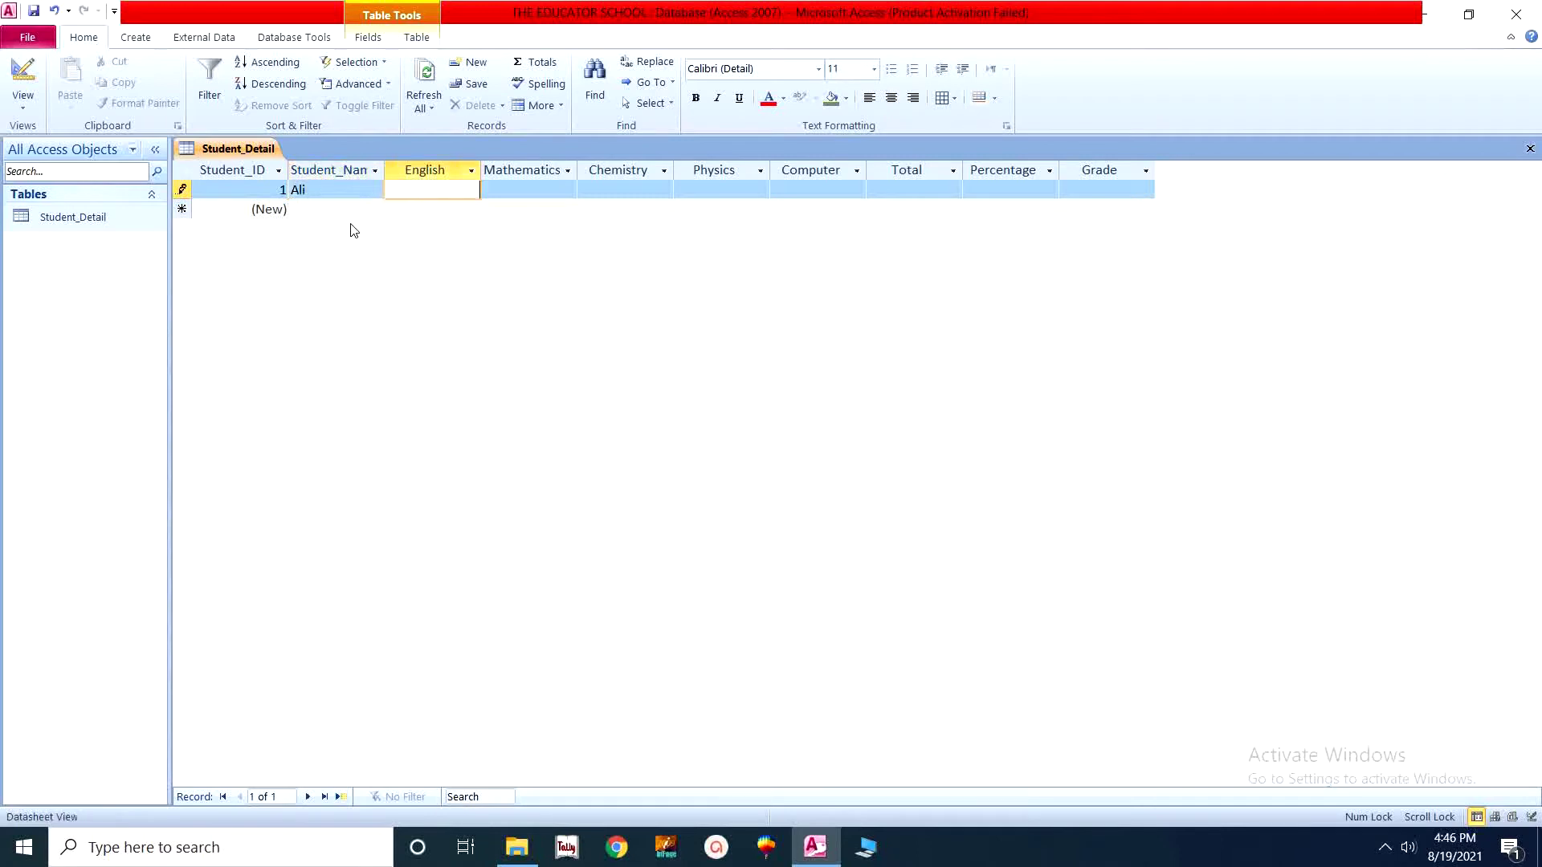
Step: Enter the first student's marks: English 56, Mathematics 85 and Chemistry 47
type("56")
key("Tab")
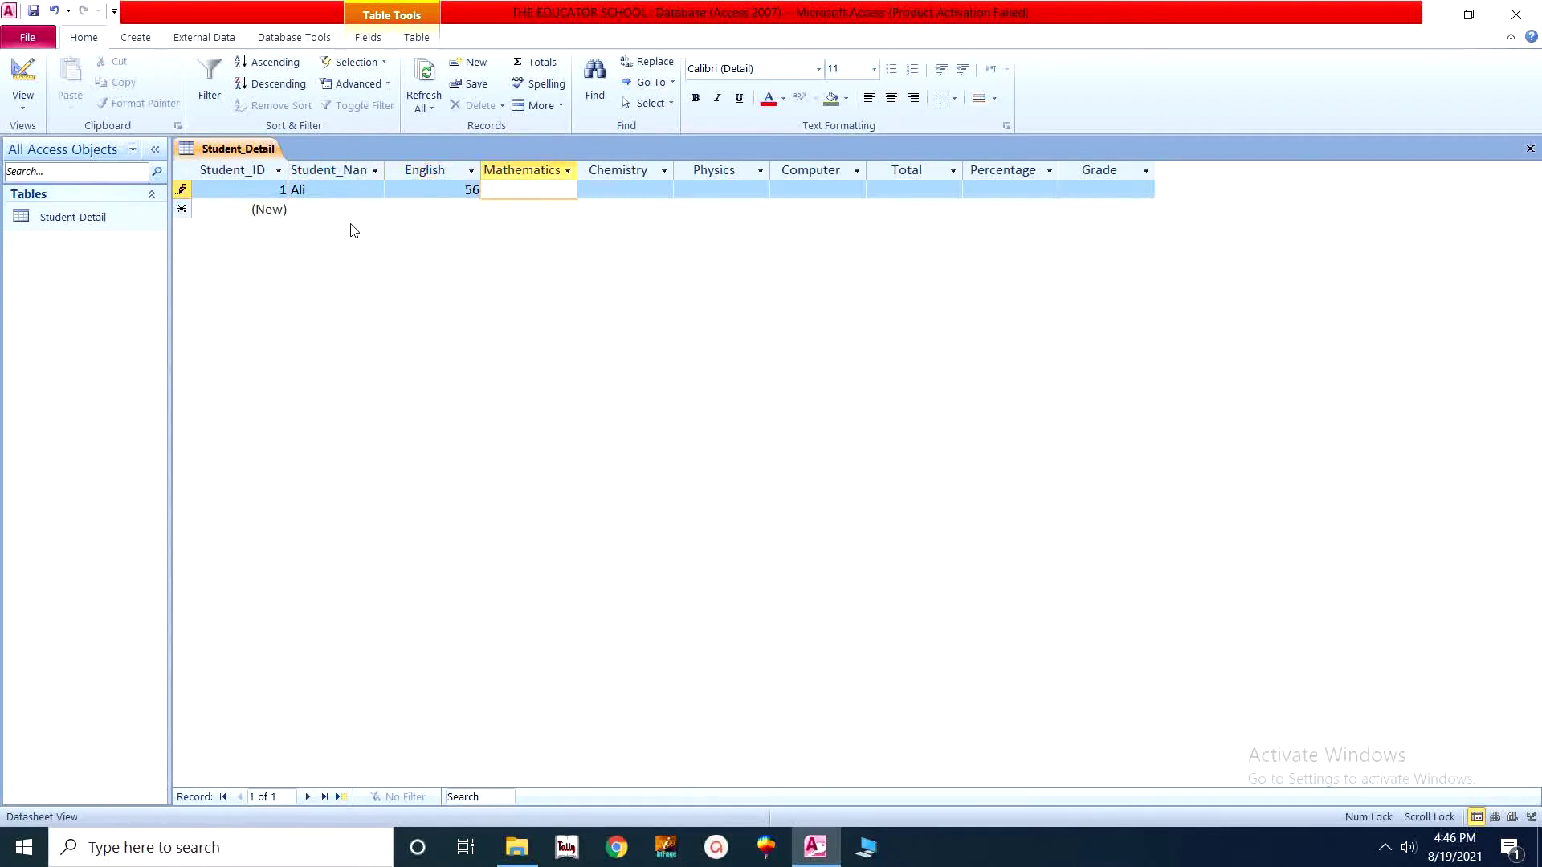
type("85")
key("Tab")
type("47")
key("Tab")
Step: Complete record 1 with Physics 95 and Computer 16, leaving Total, Percentage and Grade blank, and move to a new record
type("9")
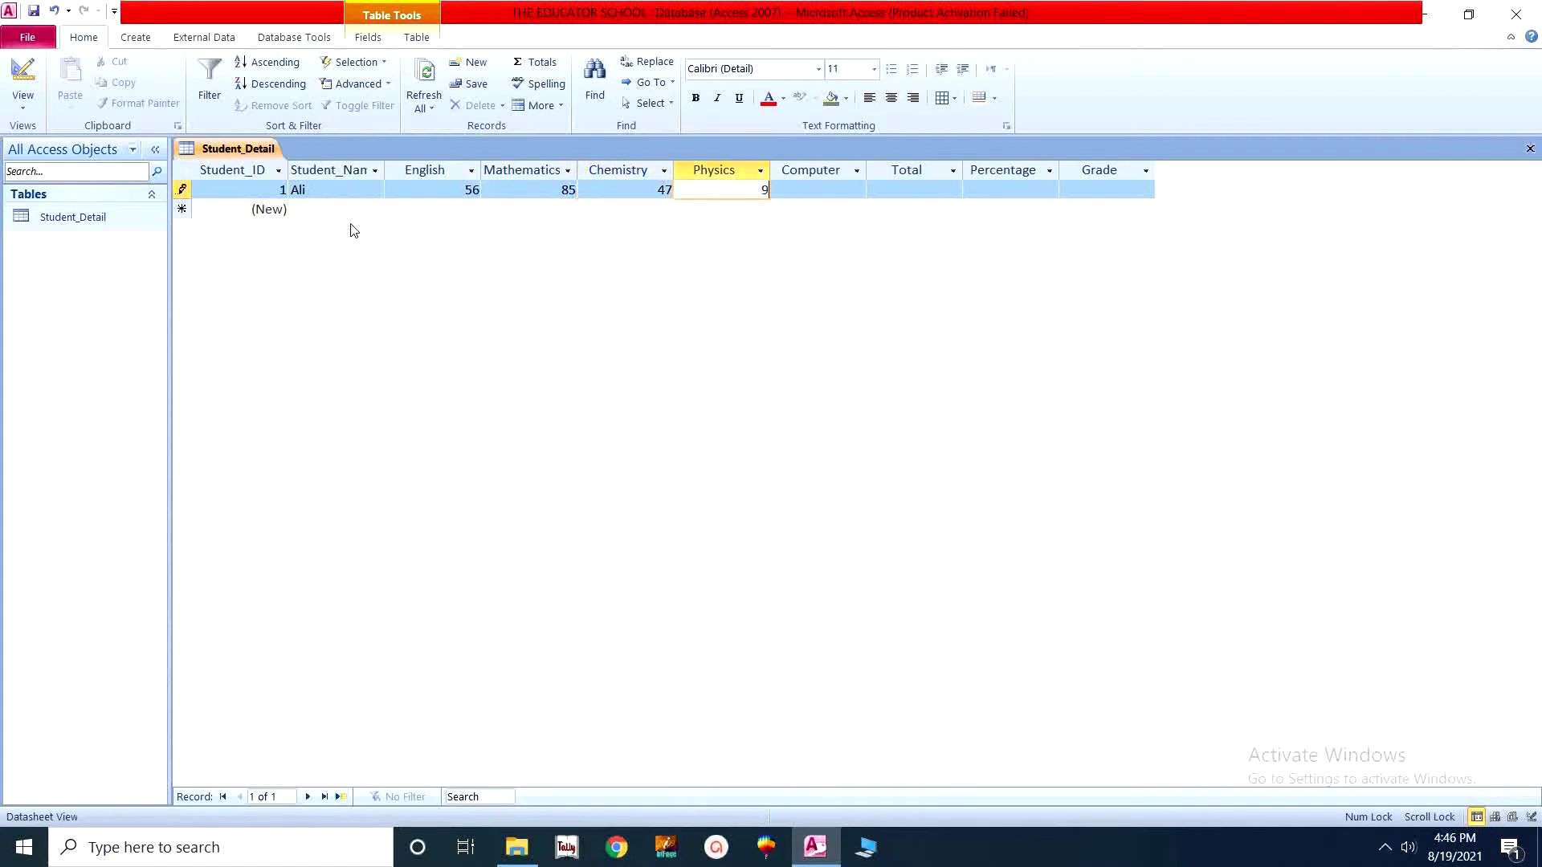
type("5")
key("Tab")
type("16")
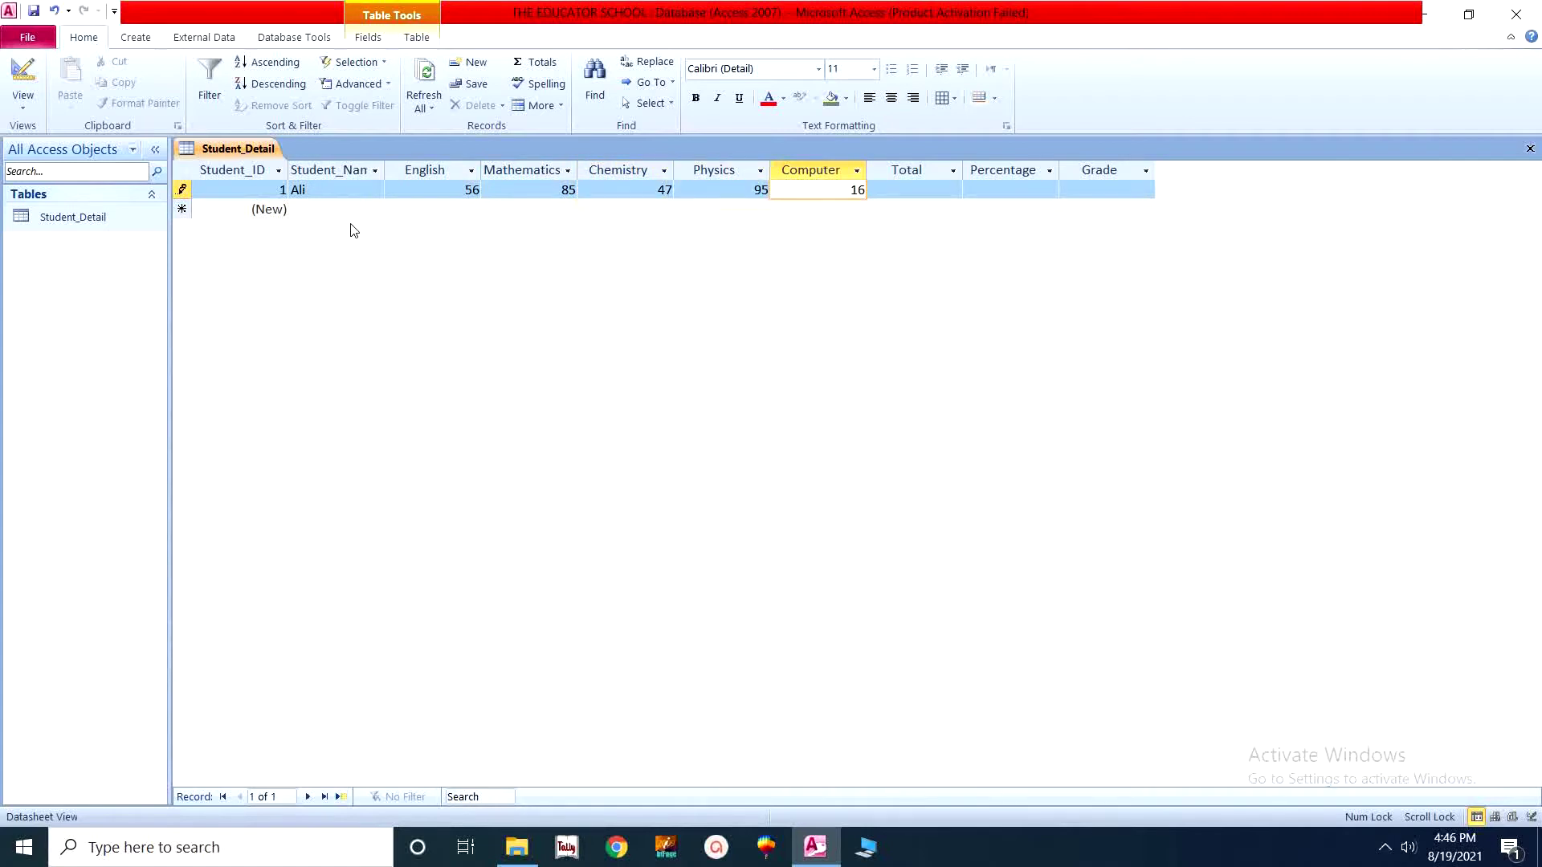
key("Tab")
key("Tab")
key("Tab")
key("Tab")
key("Tab")
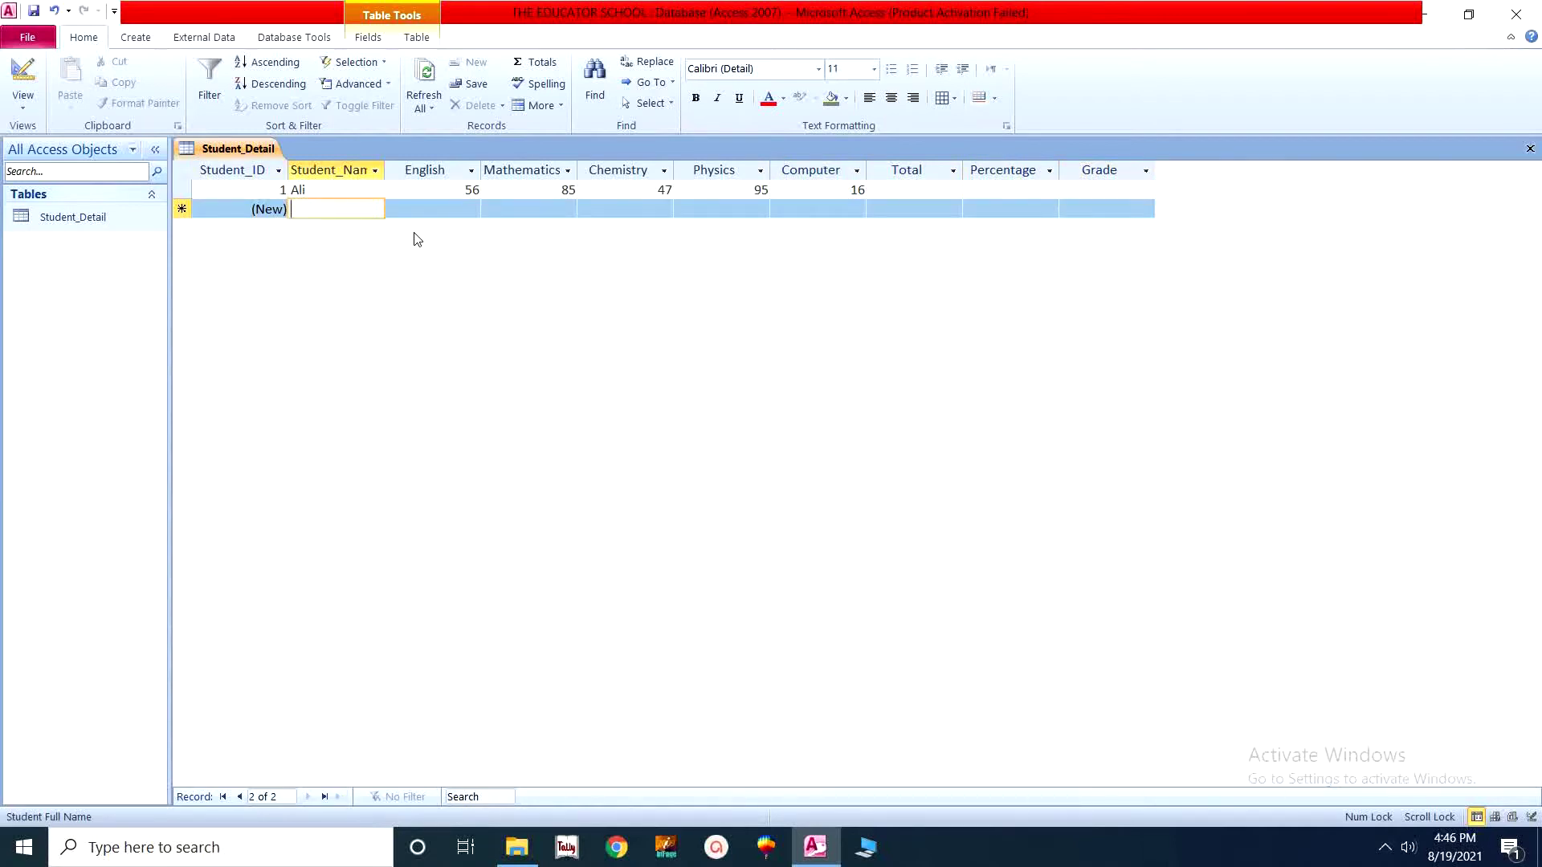
Step: Start record 2 with the second student's name, English 56, Mathematics 85 and Chemistry 74
type("Zain")
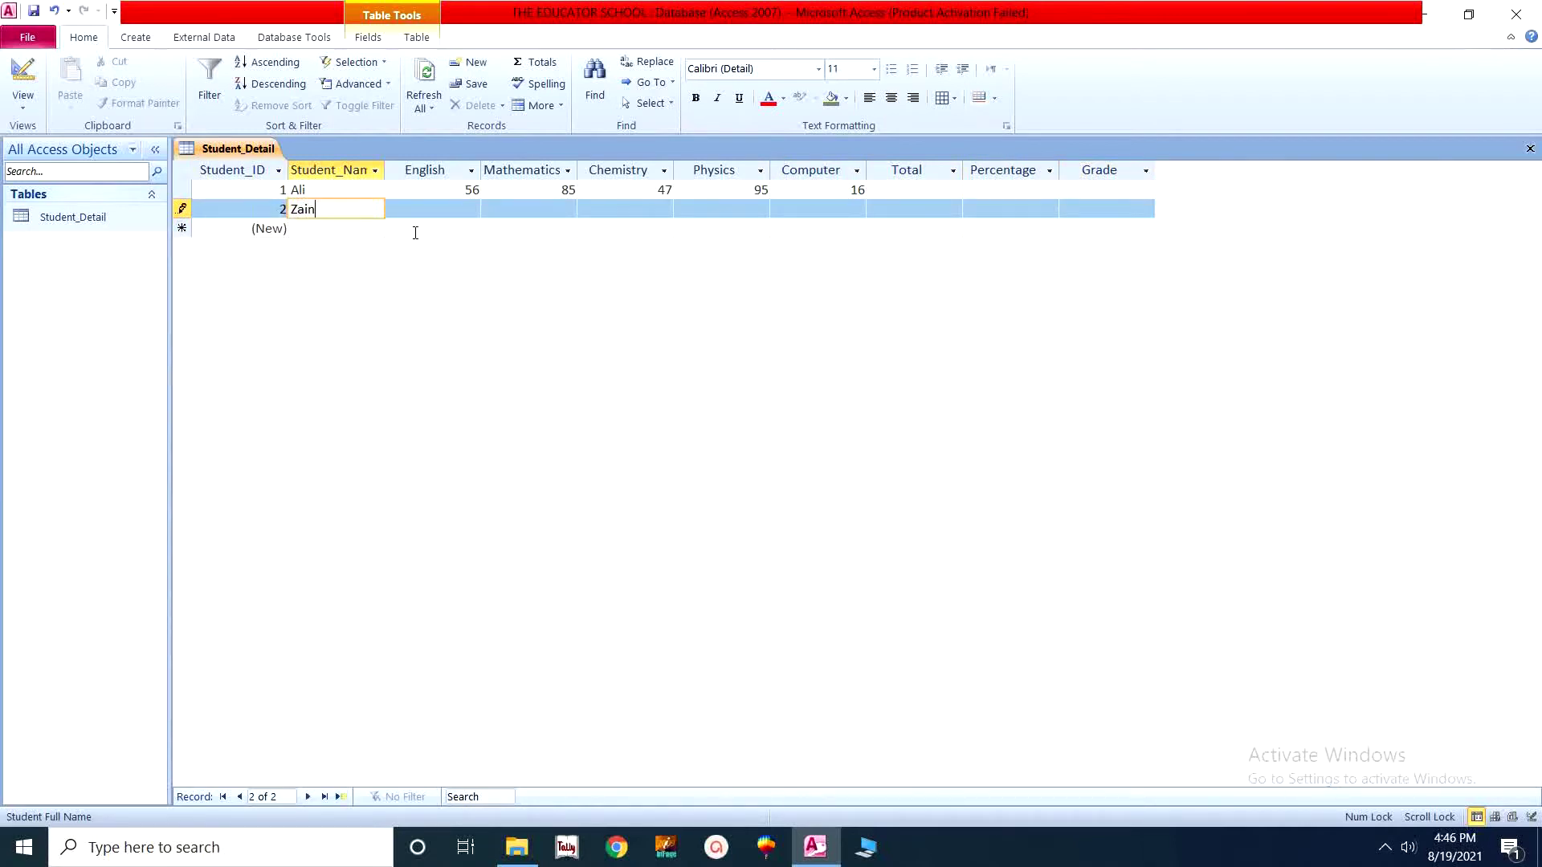
key("Tab")
type("5")
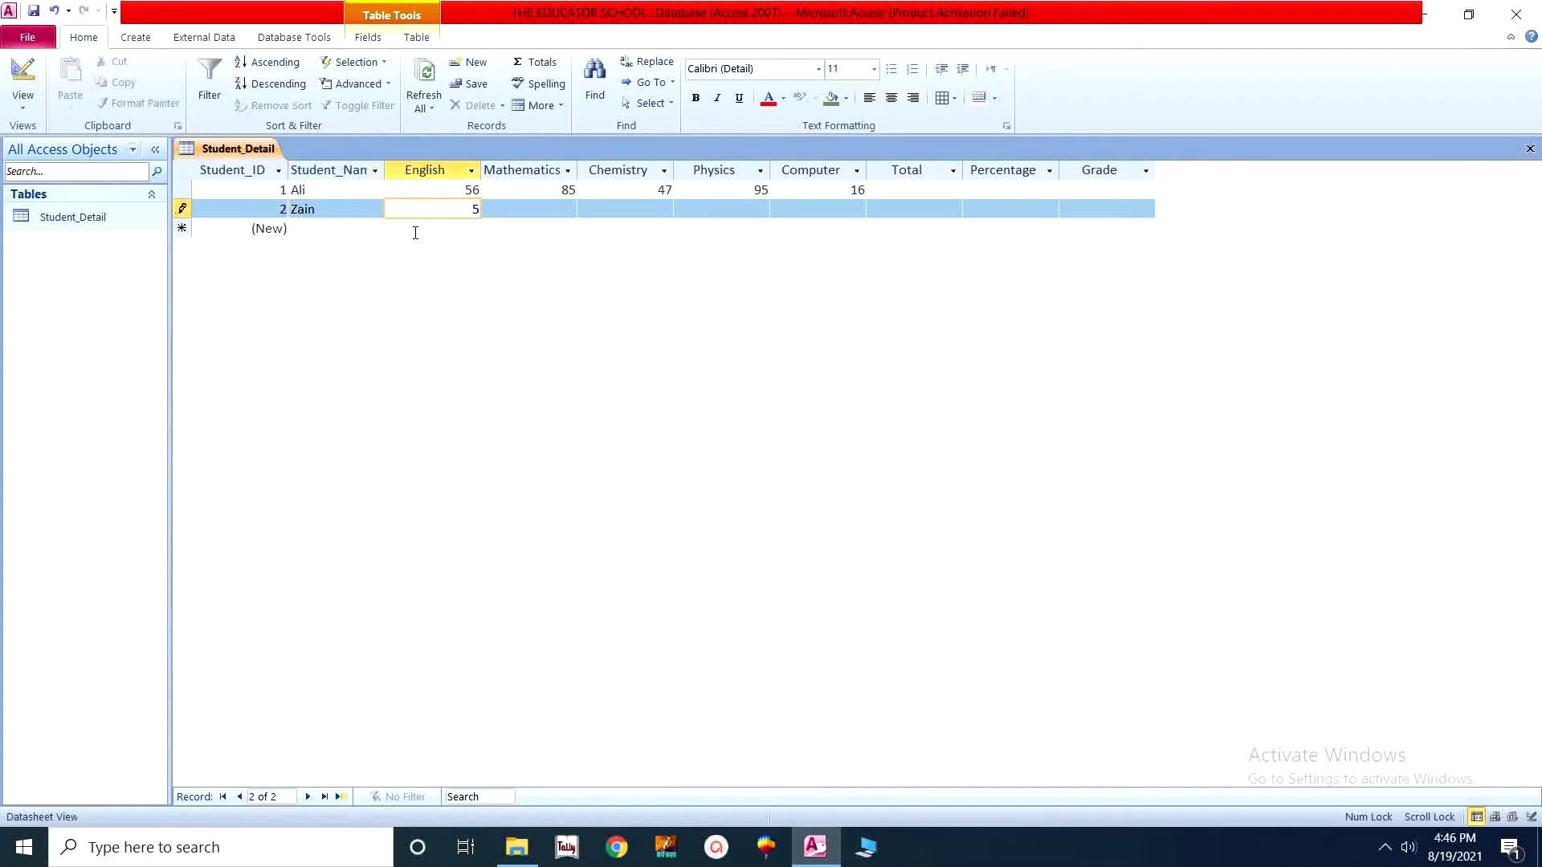
type("6")
key("Tab")
type("85")
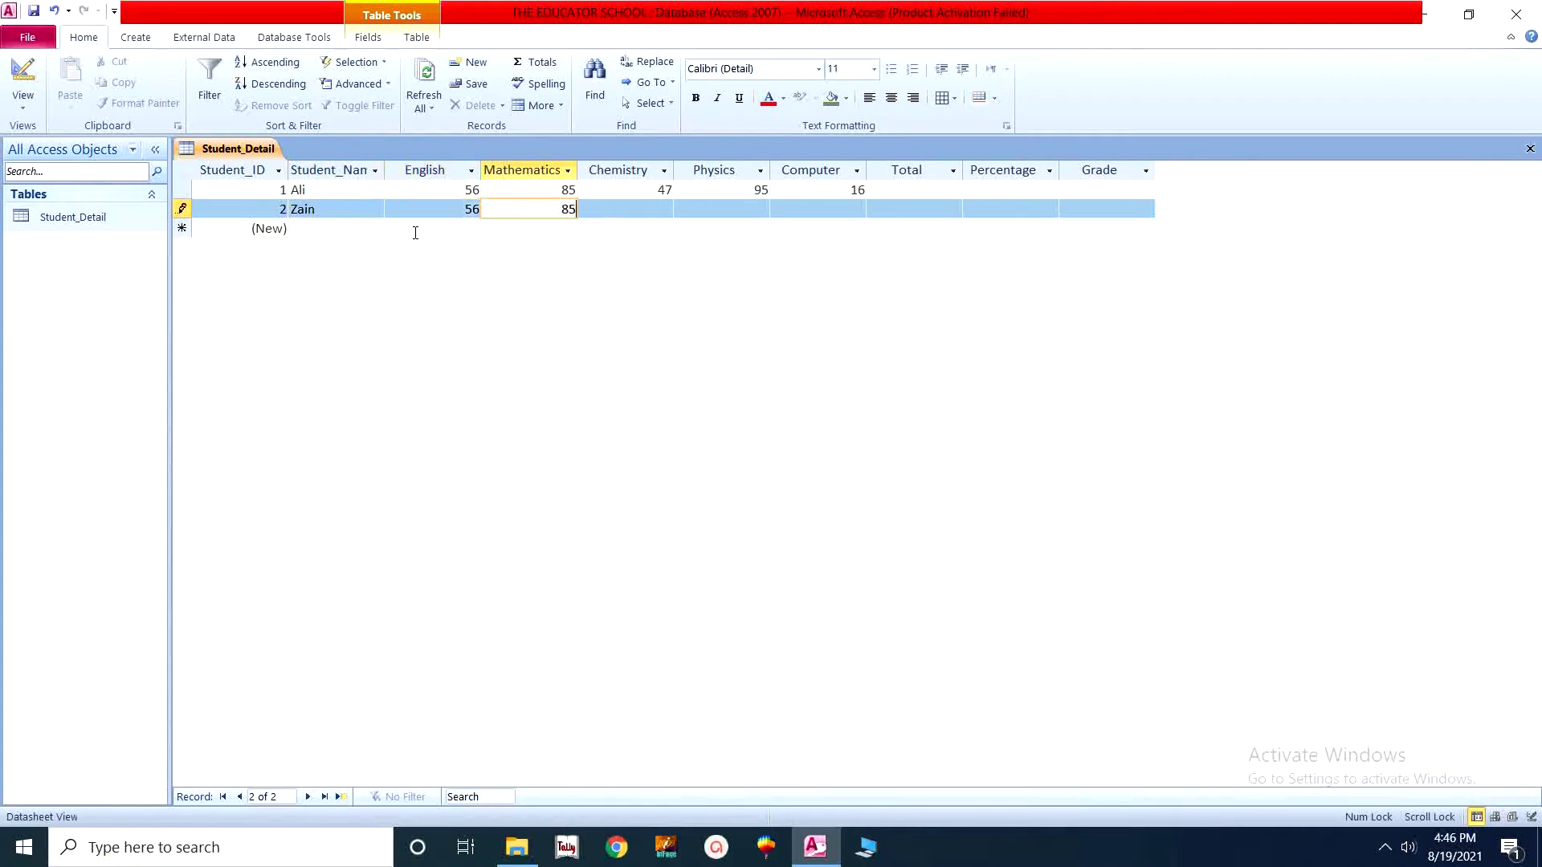
key("Tab")
type("74")
key("Tab")
Step: Finish record 2 with Physics 12 and Computer 68, skip the remaining fields and go to the next new record
type("12")
key("Tab")
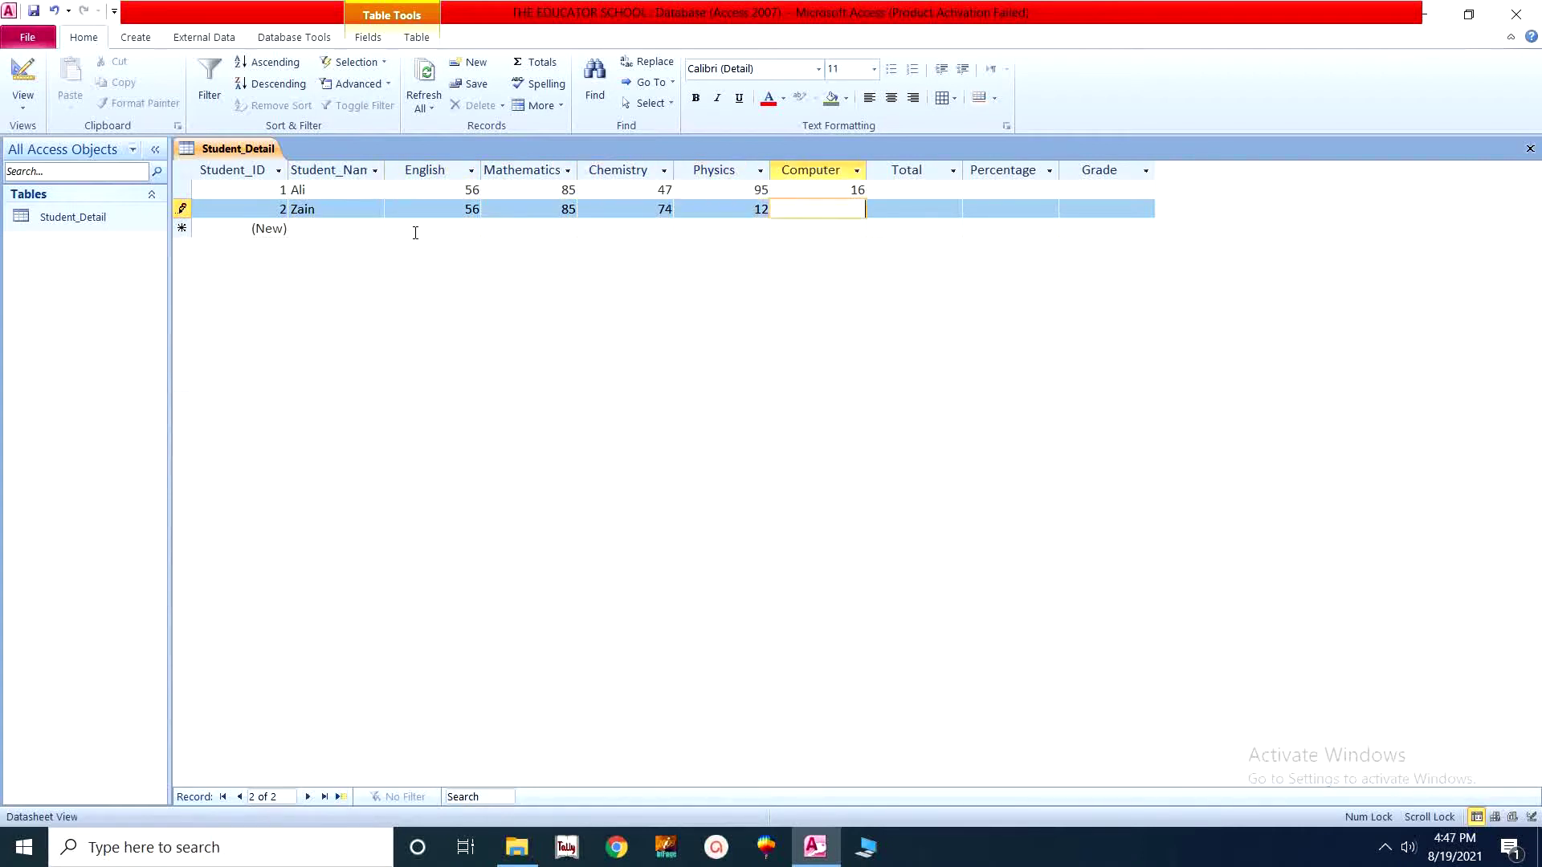
type("68")
key("Tab")
key("Tab")
key("Tab")
key("Tab")
key("Tab")
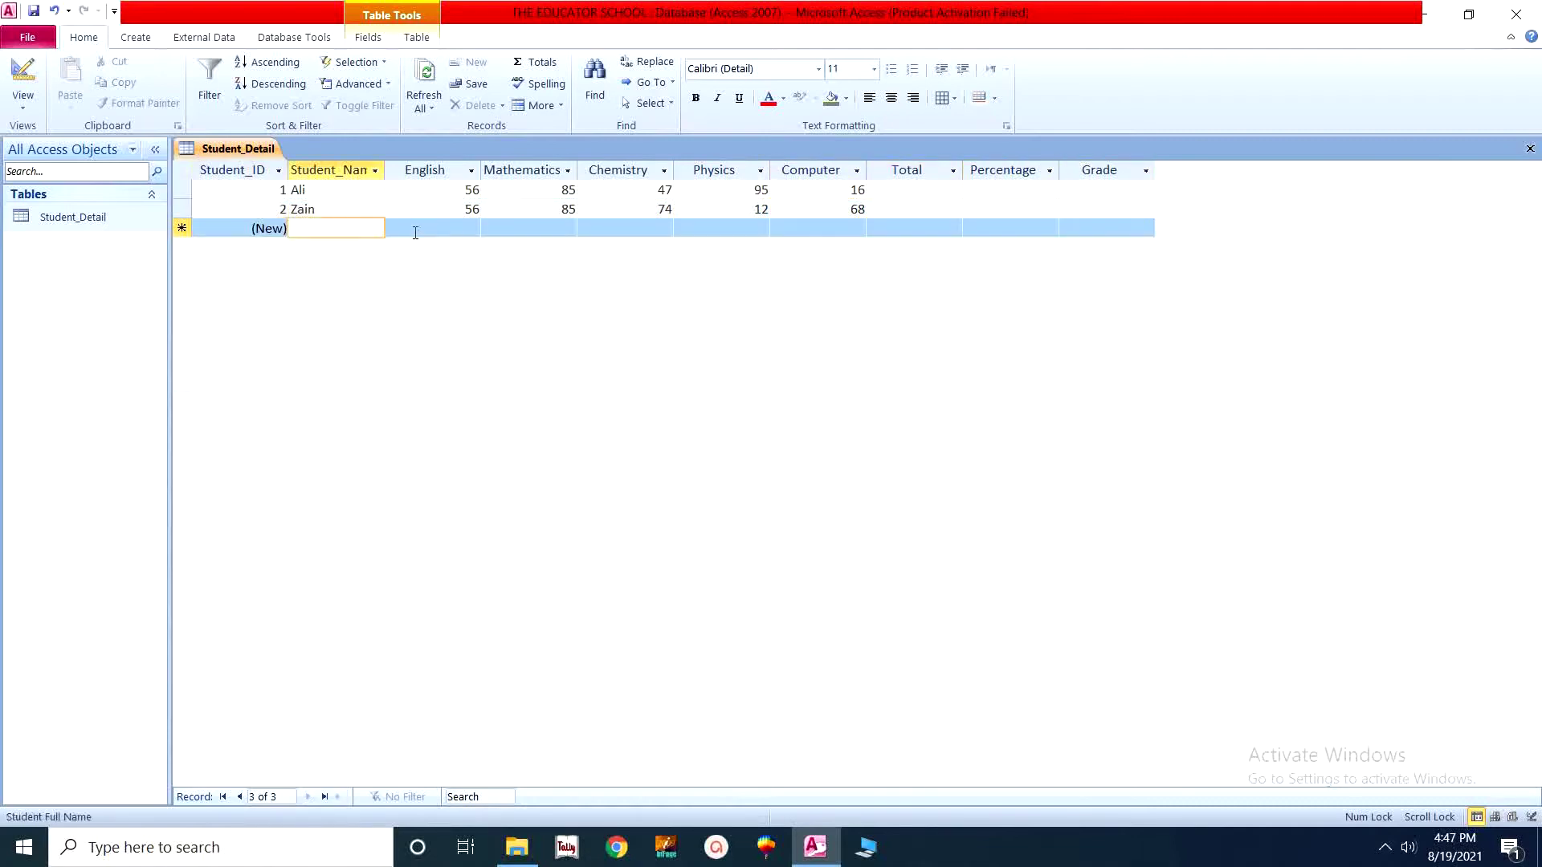
Step: Start record 3 with the third student's name, English 45, Mathematics 78 and Chemistry 15
type("Kashif")
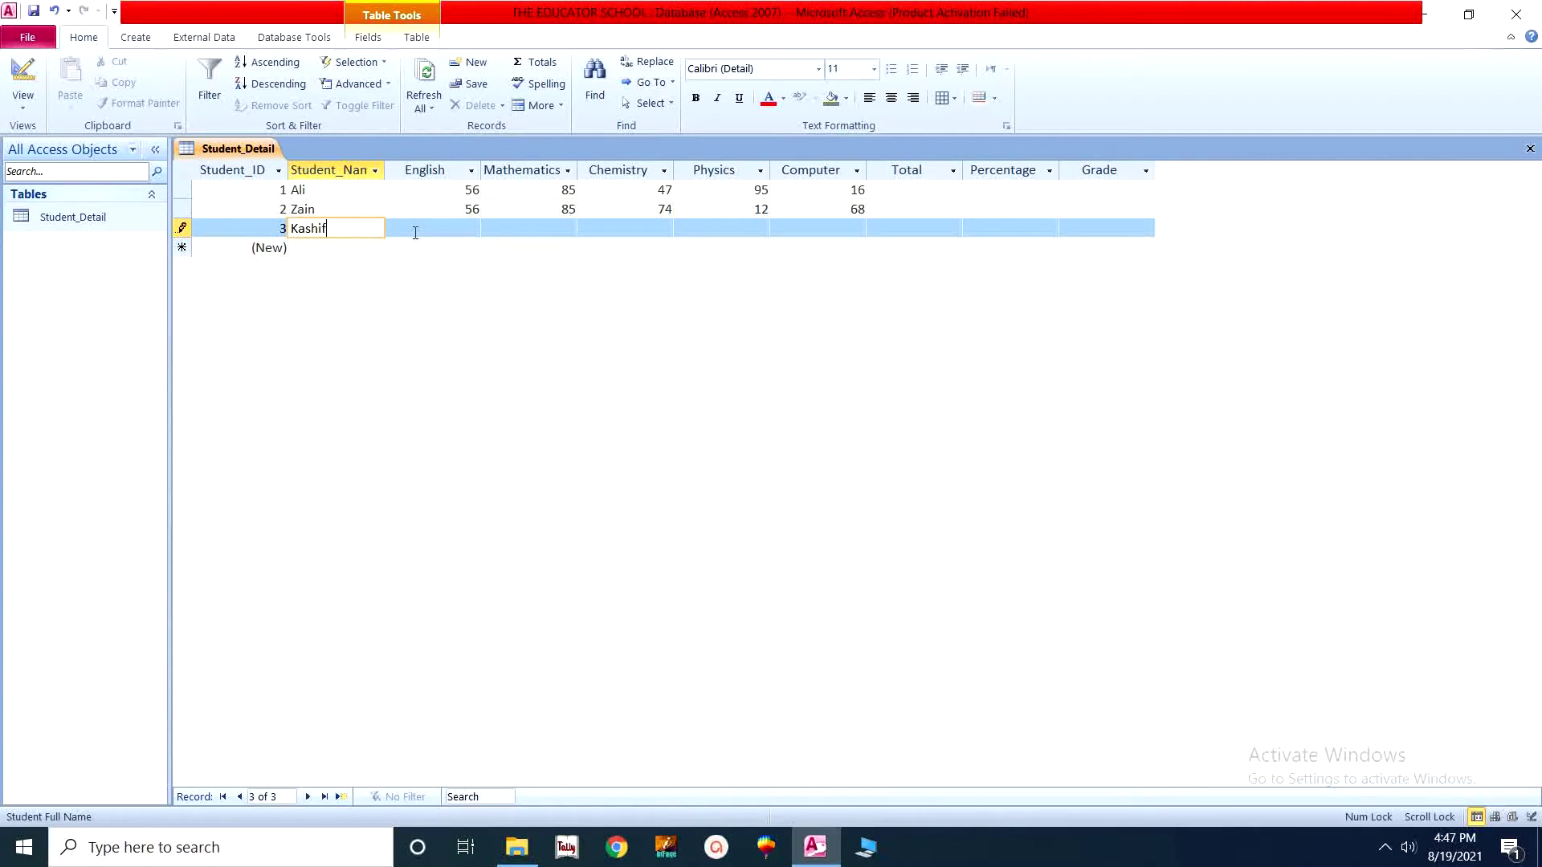
key("Tab")
type("45")
key("Tab")
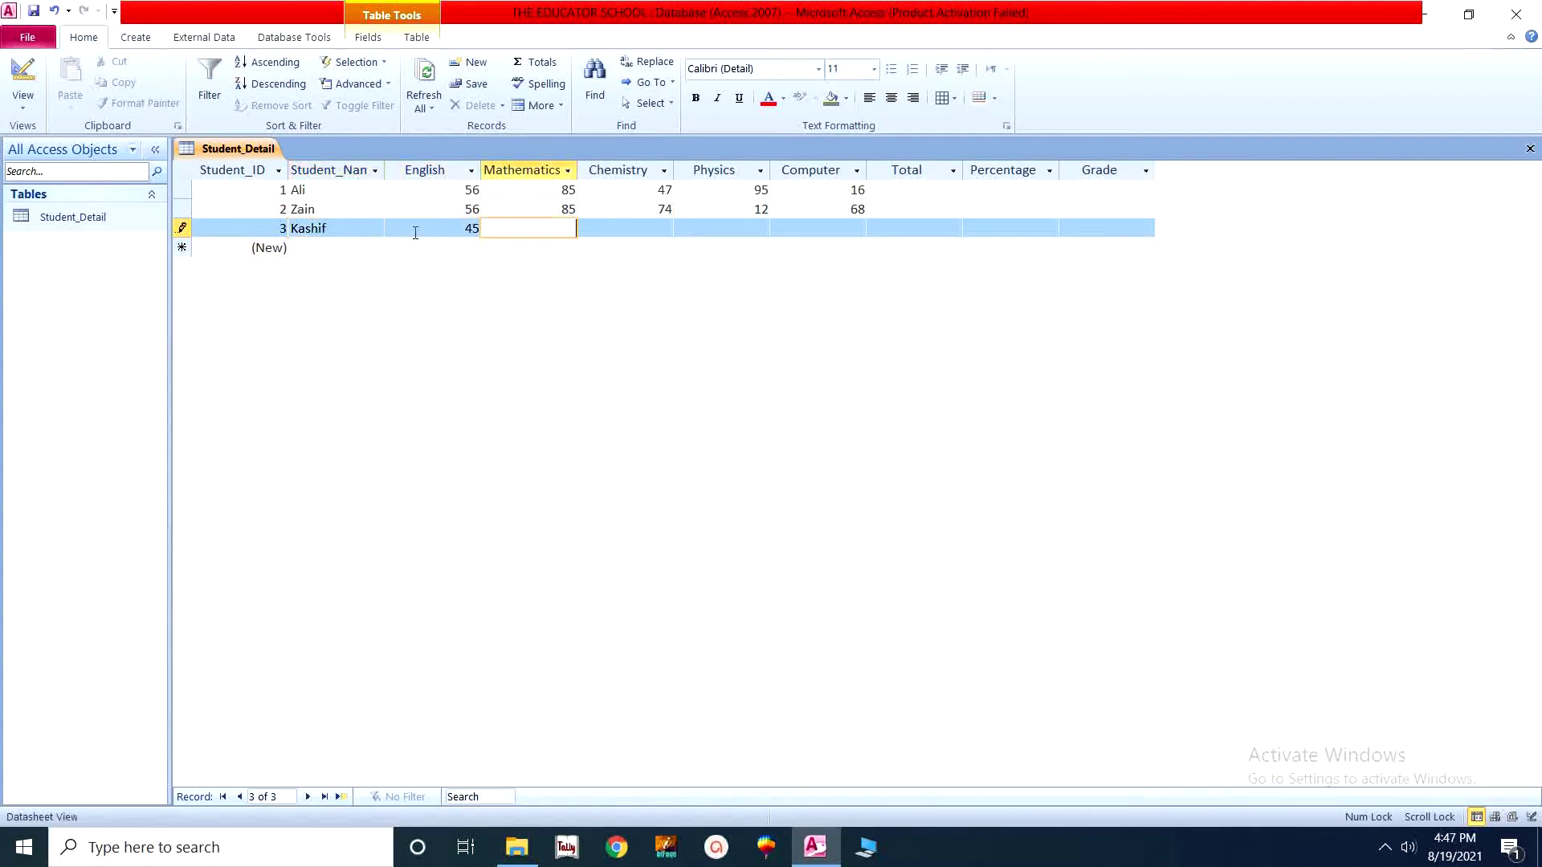
type("78")
key("Tab")
type("15")
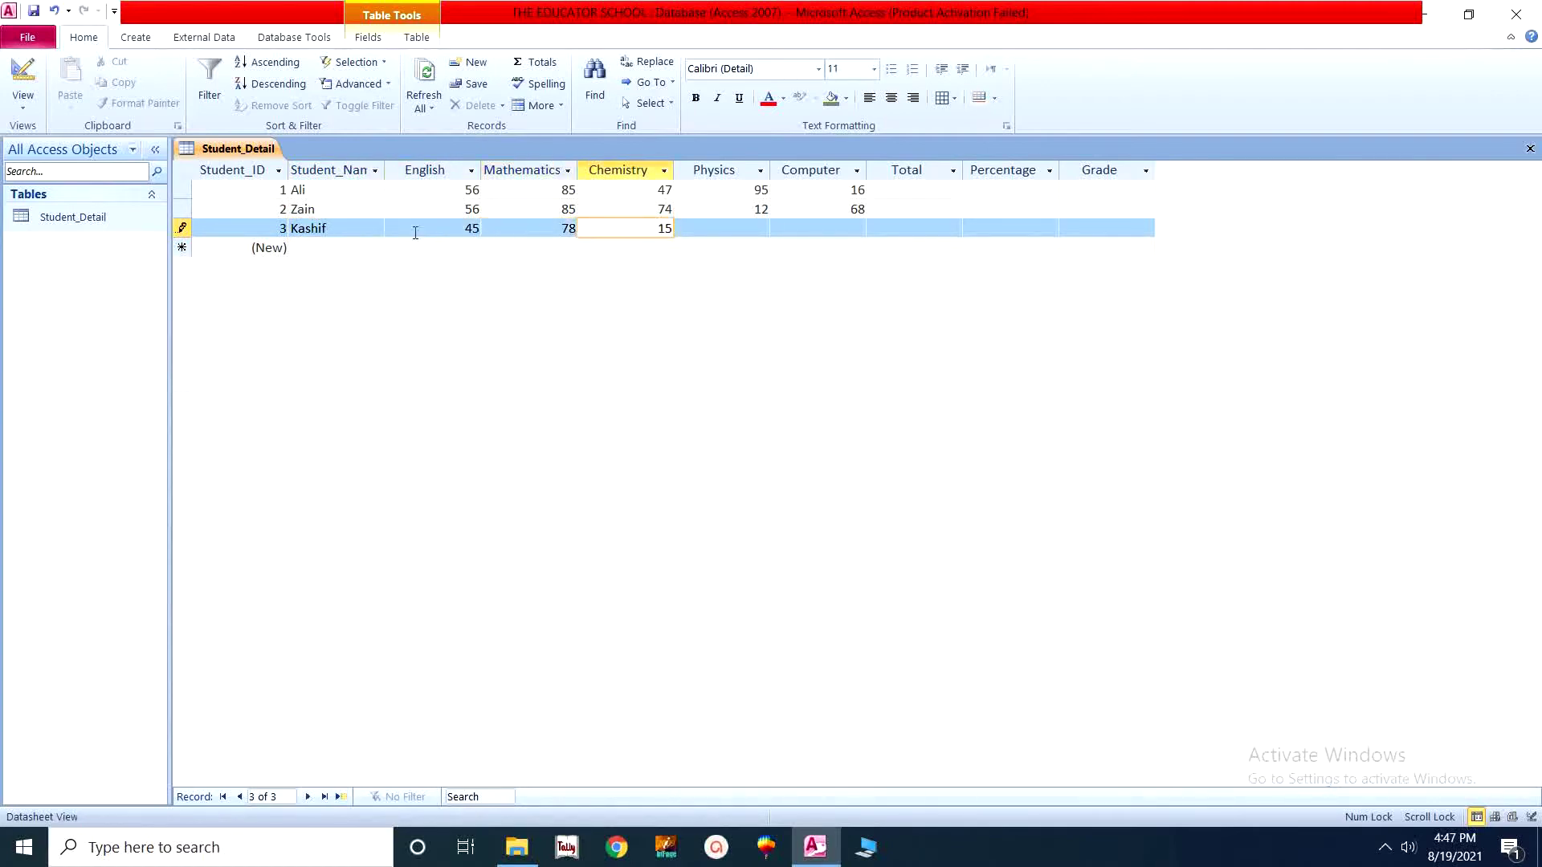
key("Tab")
Step: Finish record 3 with Physics 99 and Computer 78, leave the remaining fields blank and go to a new record
type("99")
key("Tab")
key("Tab")
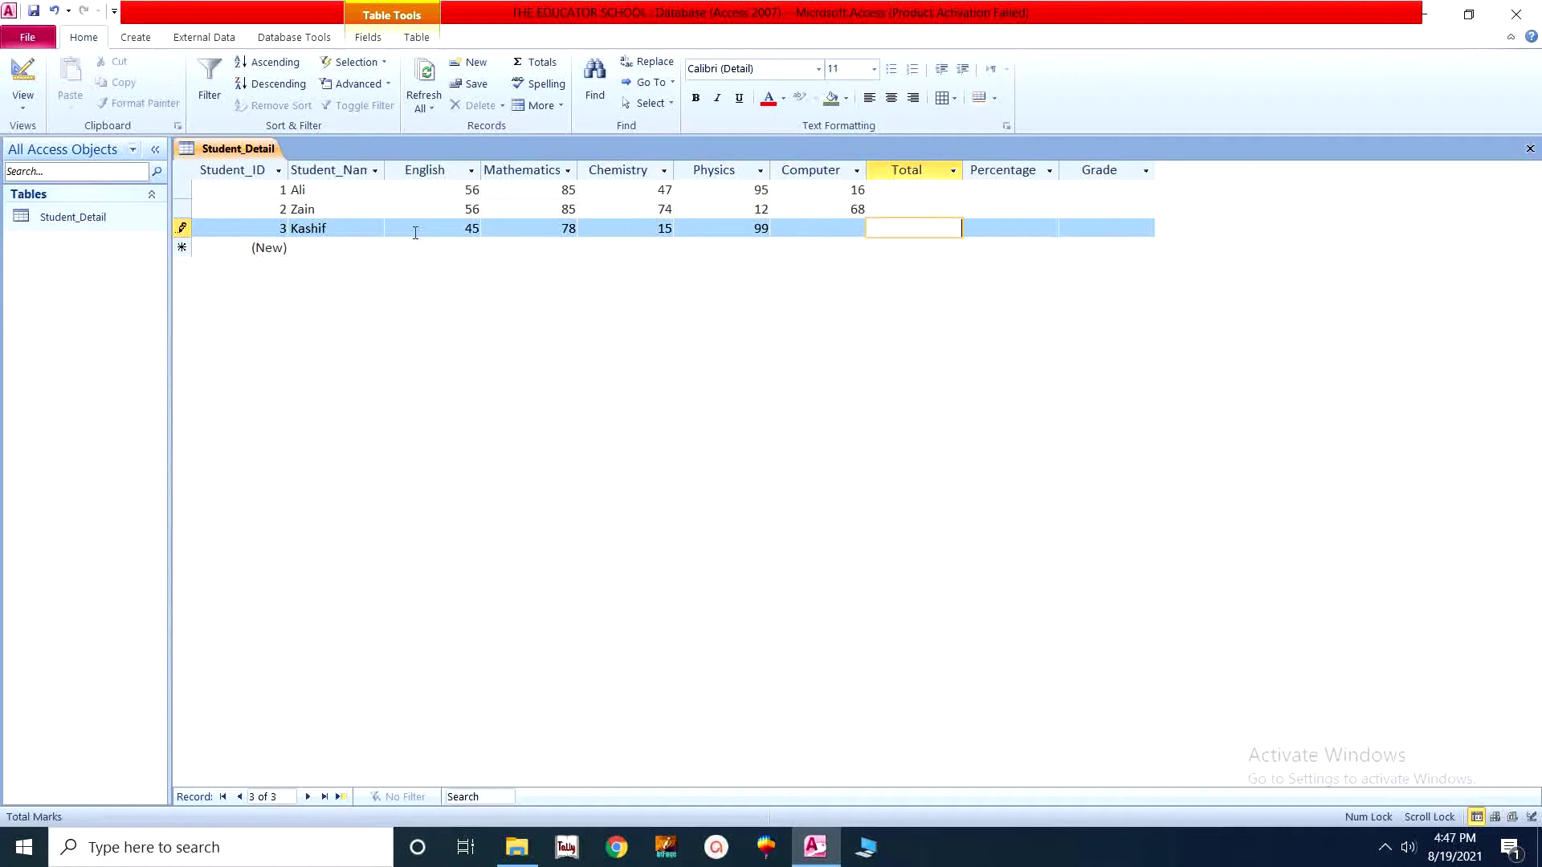
key("shift+Tab")
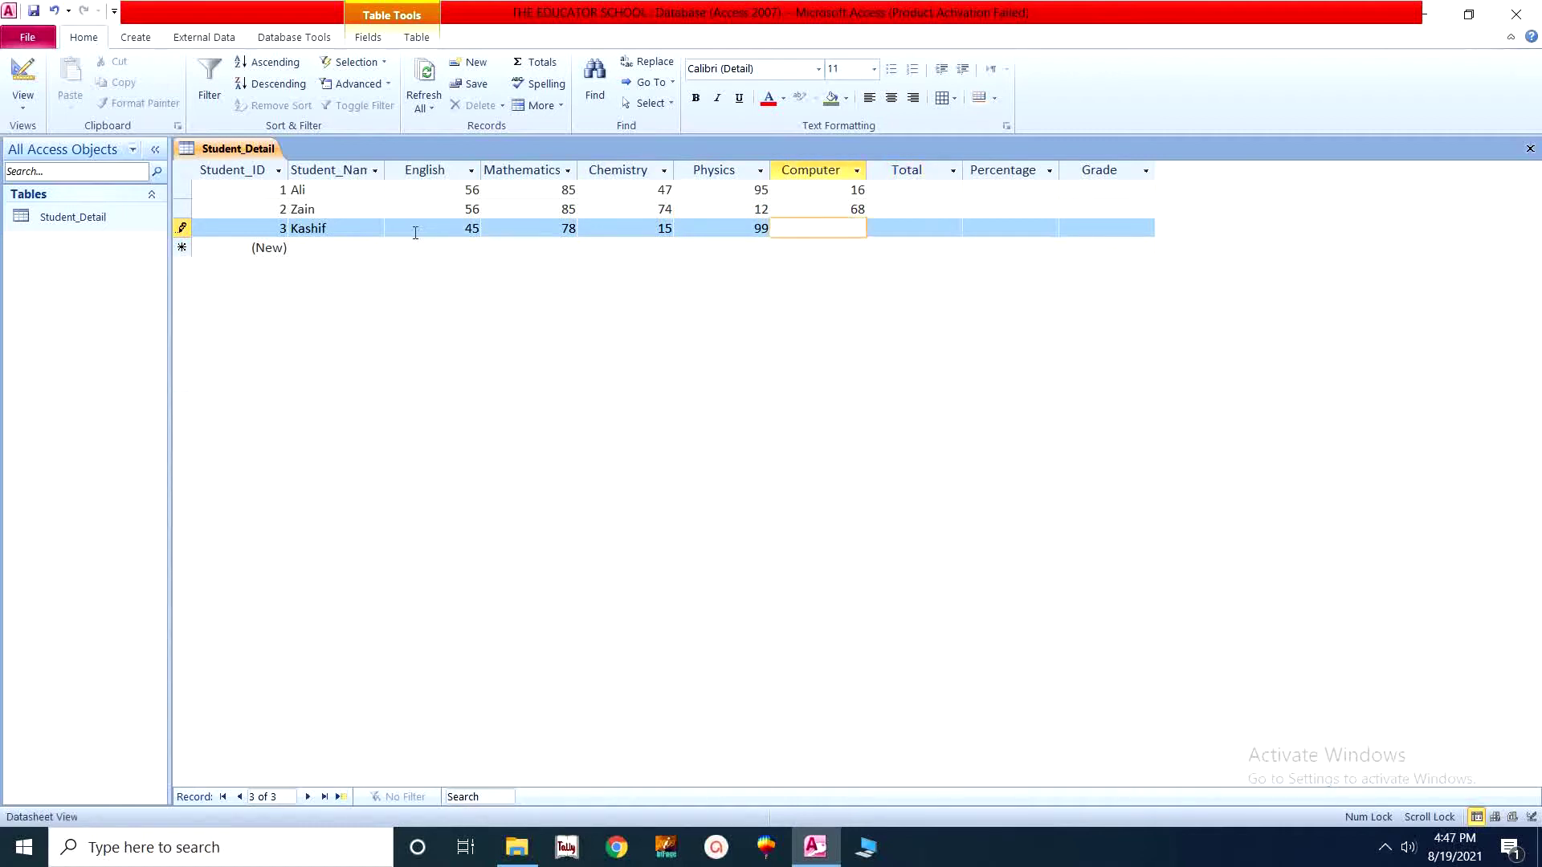
type("78")
key("Tab")
key("Tab")
key("Tab")
key("Tab")
key("Tab")
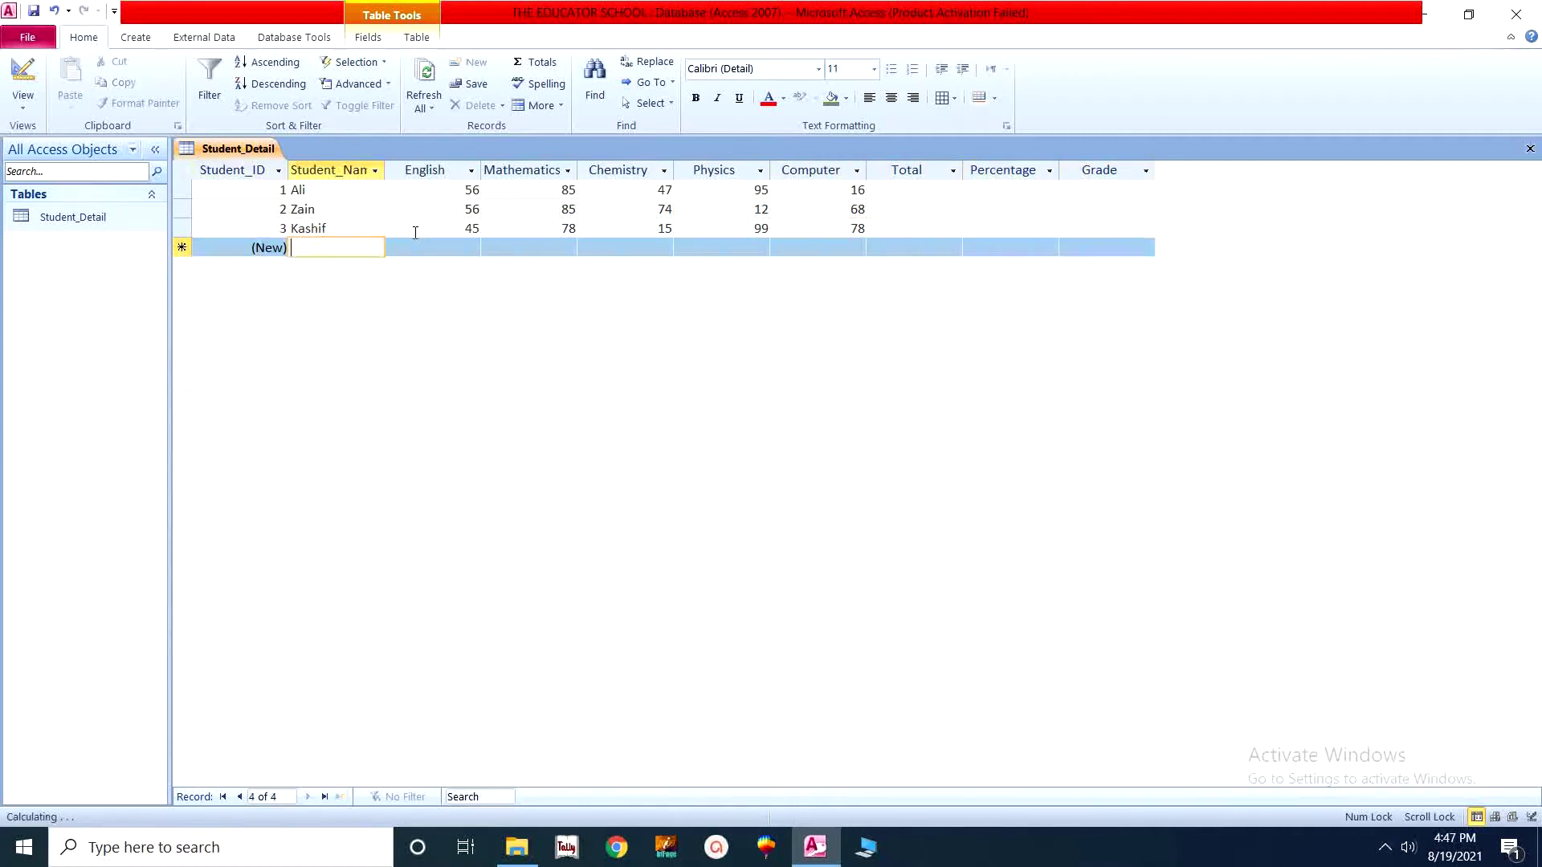
Step: Start record 4 with the fourth student's name, English 78, Mathematics 41 and Chemistry 52
key("Caps_Lock")
type("A")
key("Caps_Lock")
type("mir")
key("Tab")
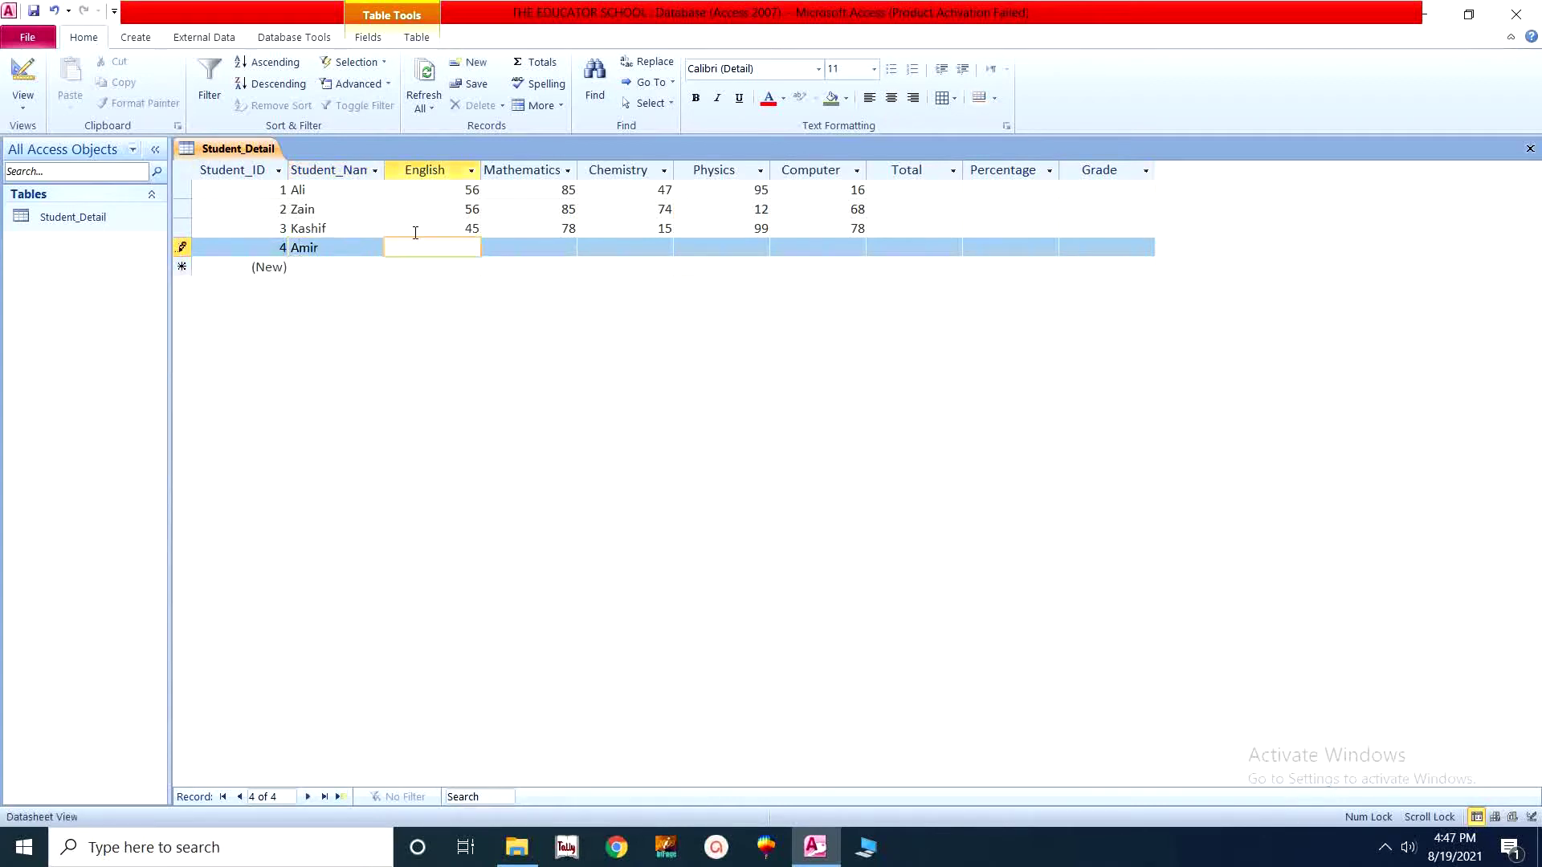
type("78")
key("Tab")
type("41")
key("Tab")
type("52")
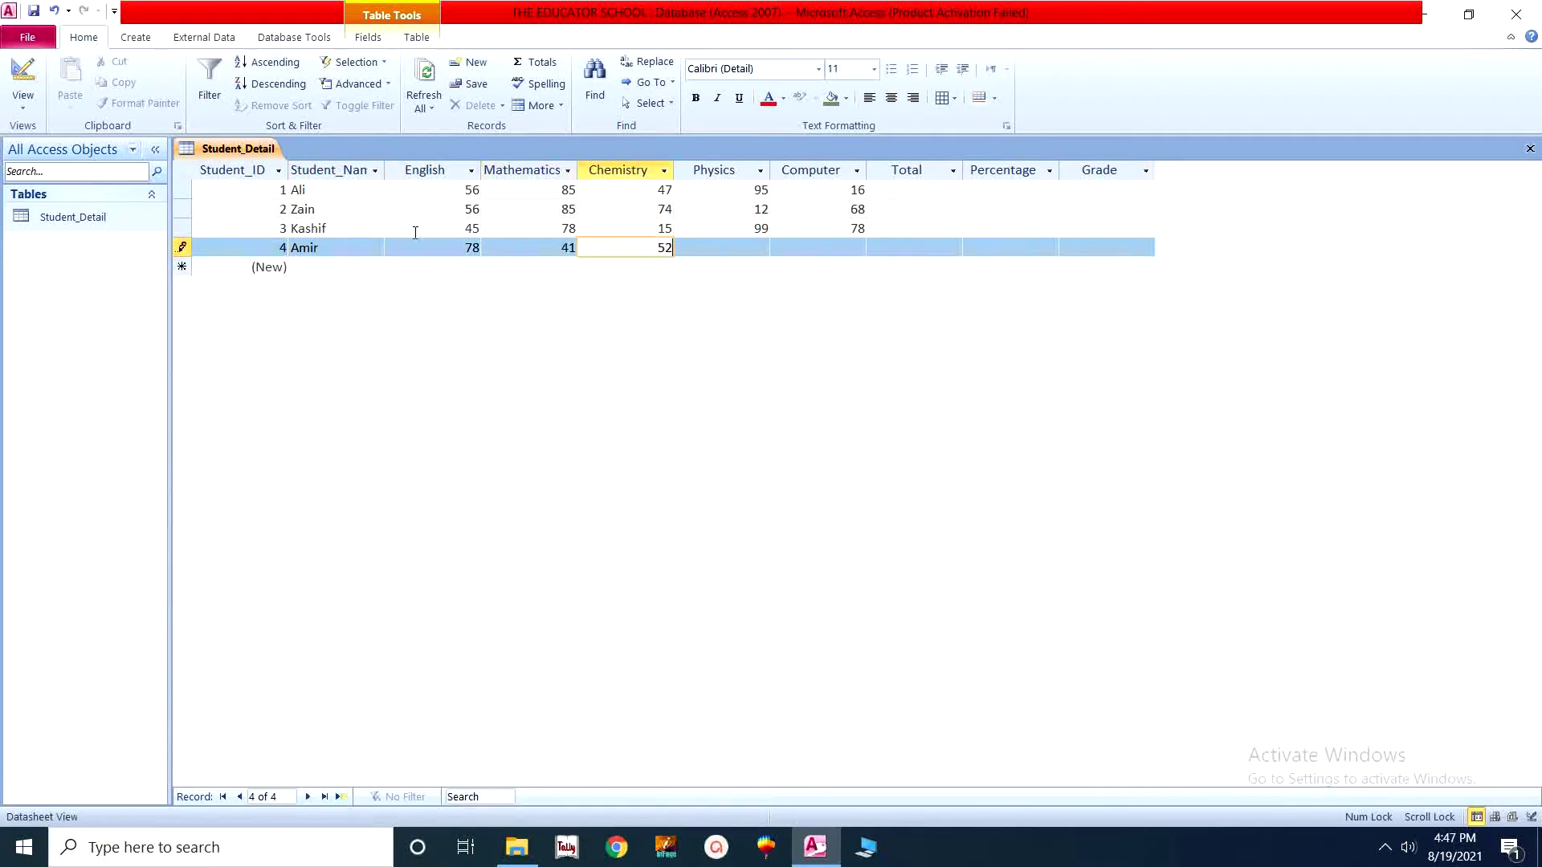
key("Tab")
Step: Finish record 4 with Physics 98 and Computer 47, leave Total, Percentage and Grade blank and go to a new record
type("98")
key("Tab")
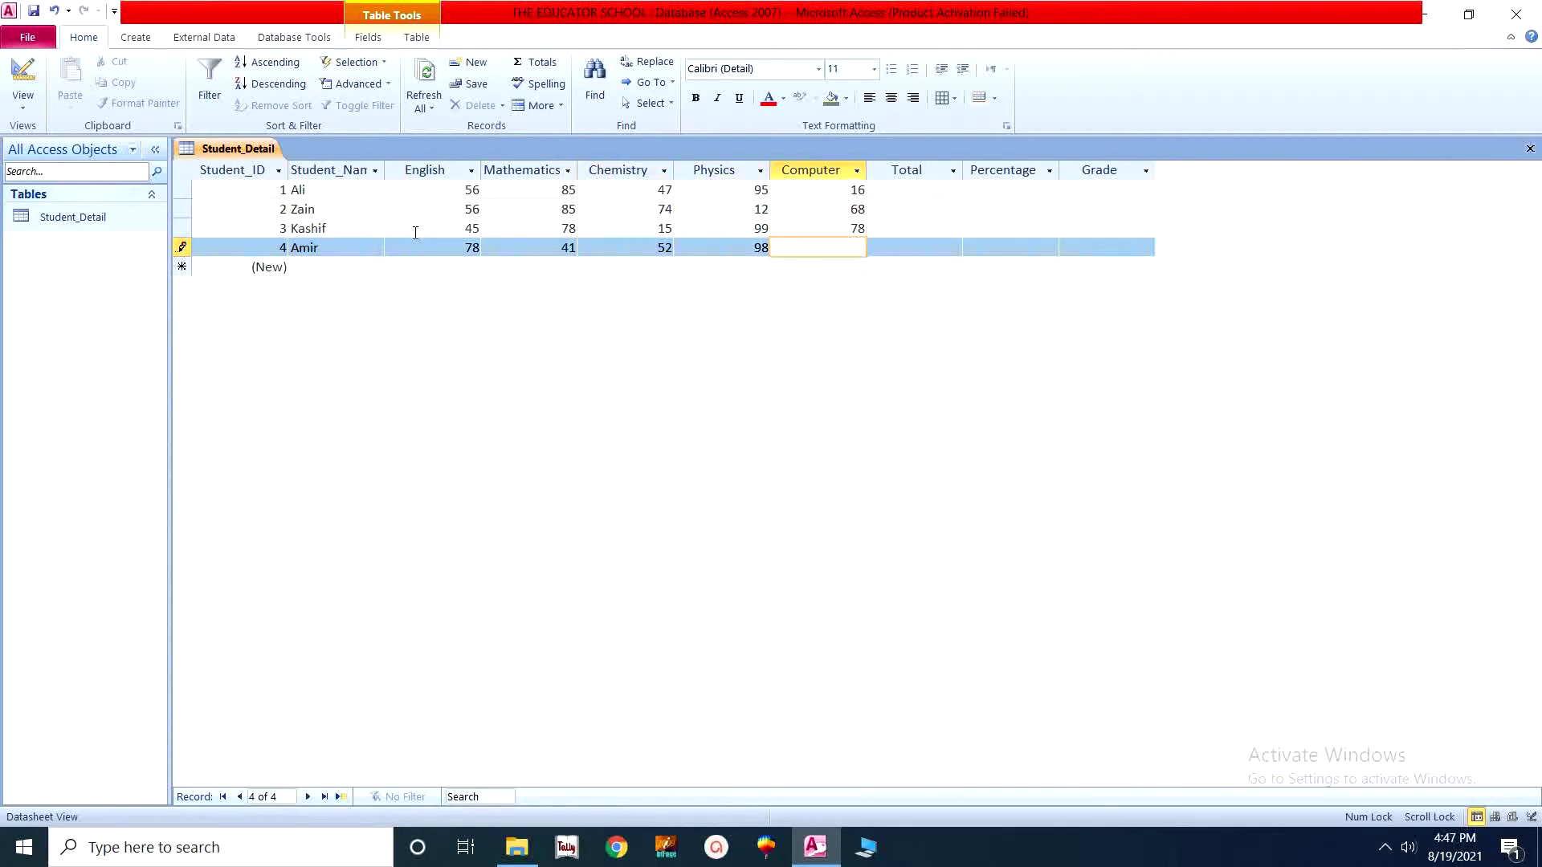
type("47")
key("Tab")
key("Tab")
key("Tab")
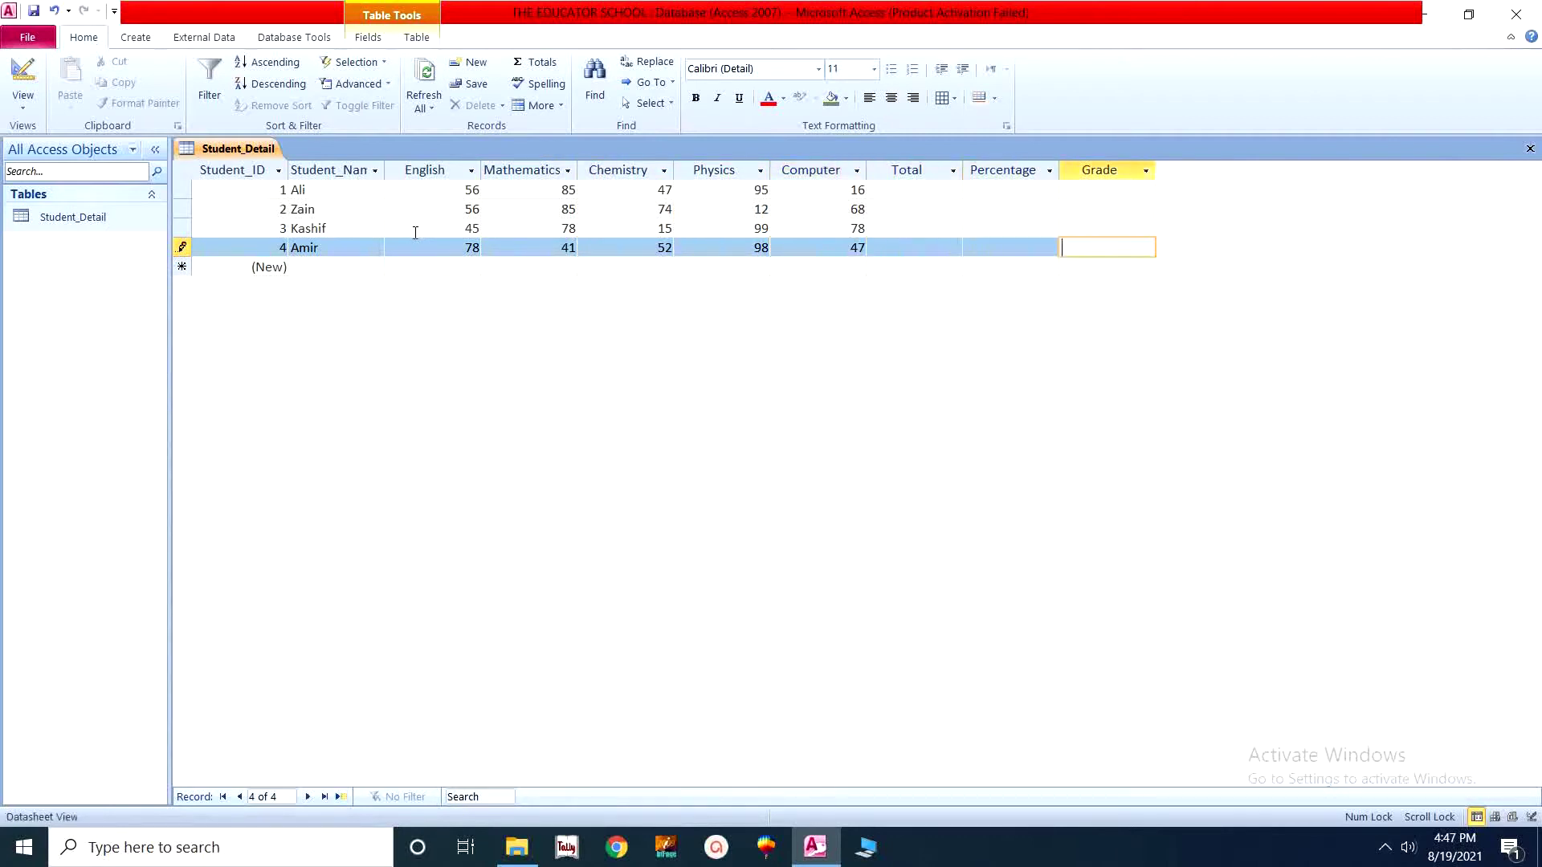
key("Tab")
key("Tab")
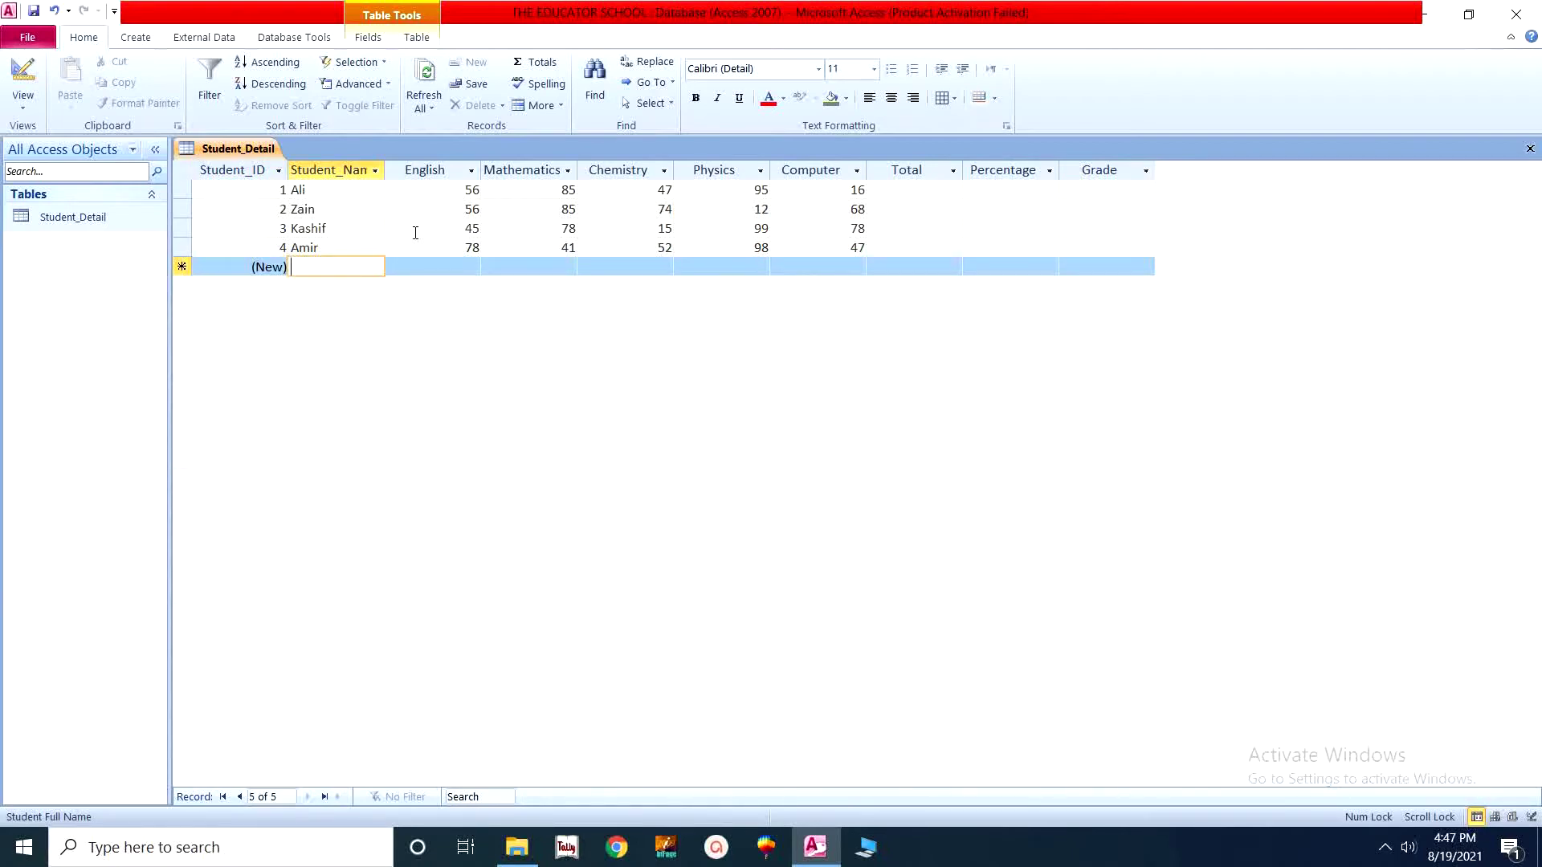
Step: Start record 5 with the fifth student's name, English 45, Mathematics 74 and Chemistry 65
key("Caps_Lock")
type("T")
key("Caps_Lock")
type("an")
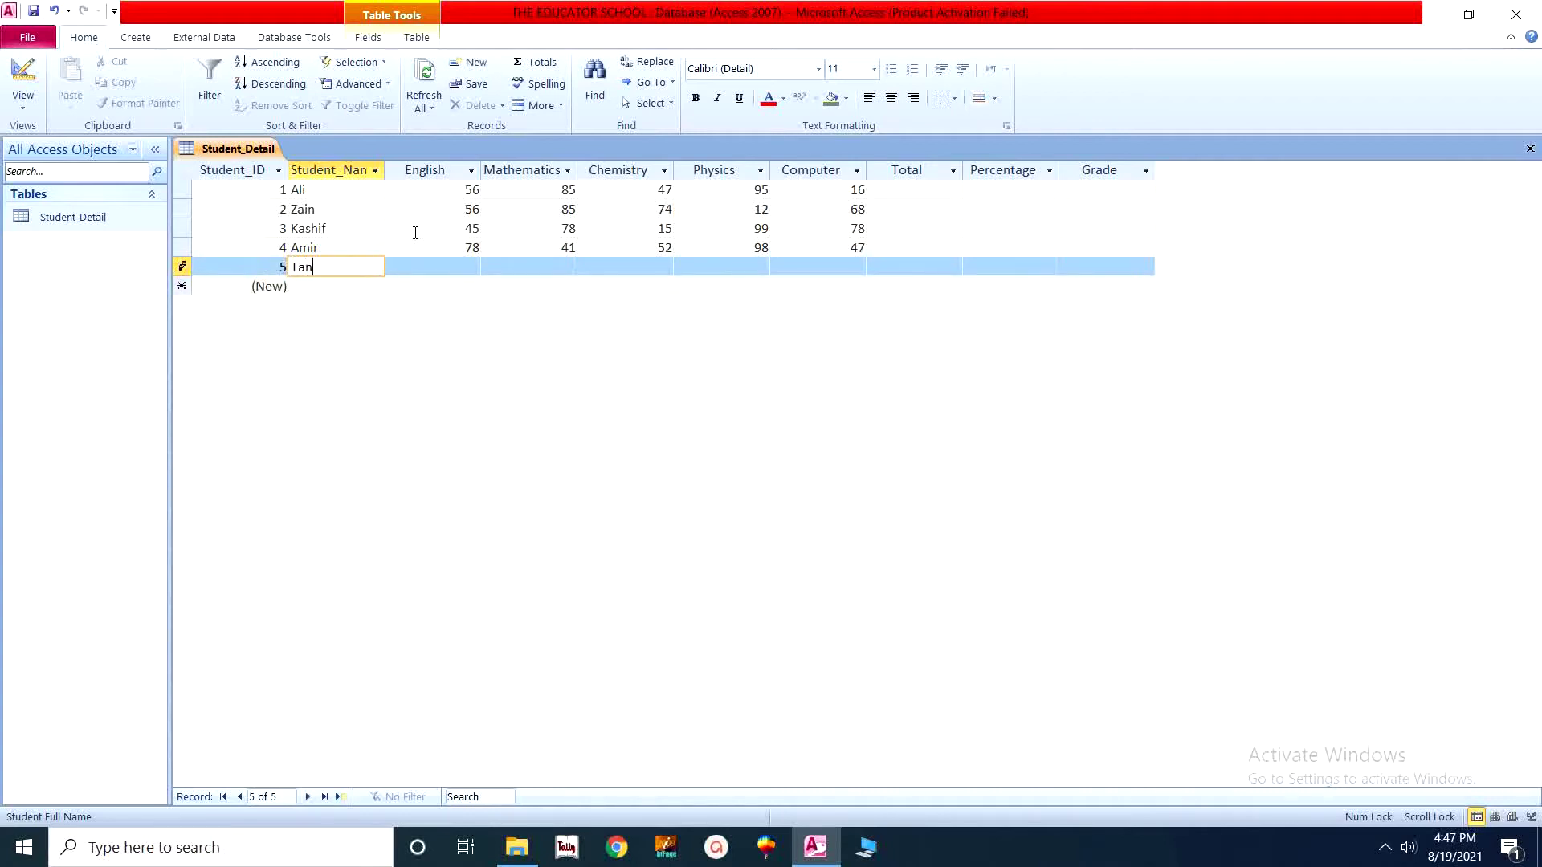
type("veer")
key("Tab")
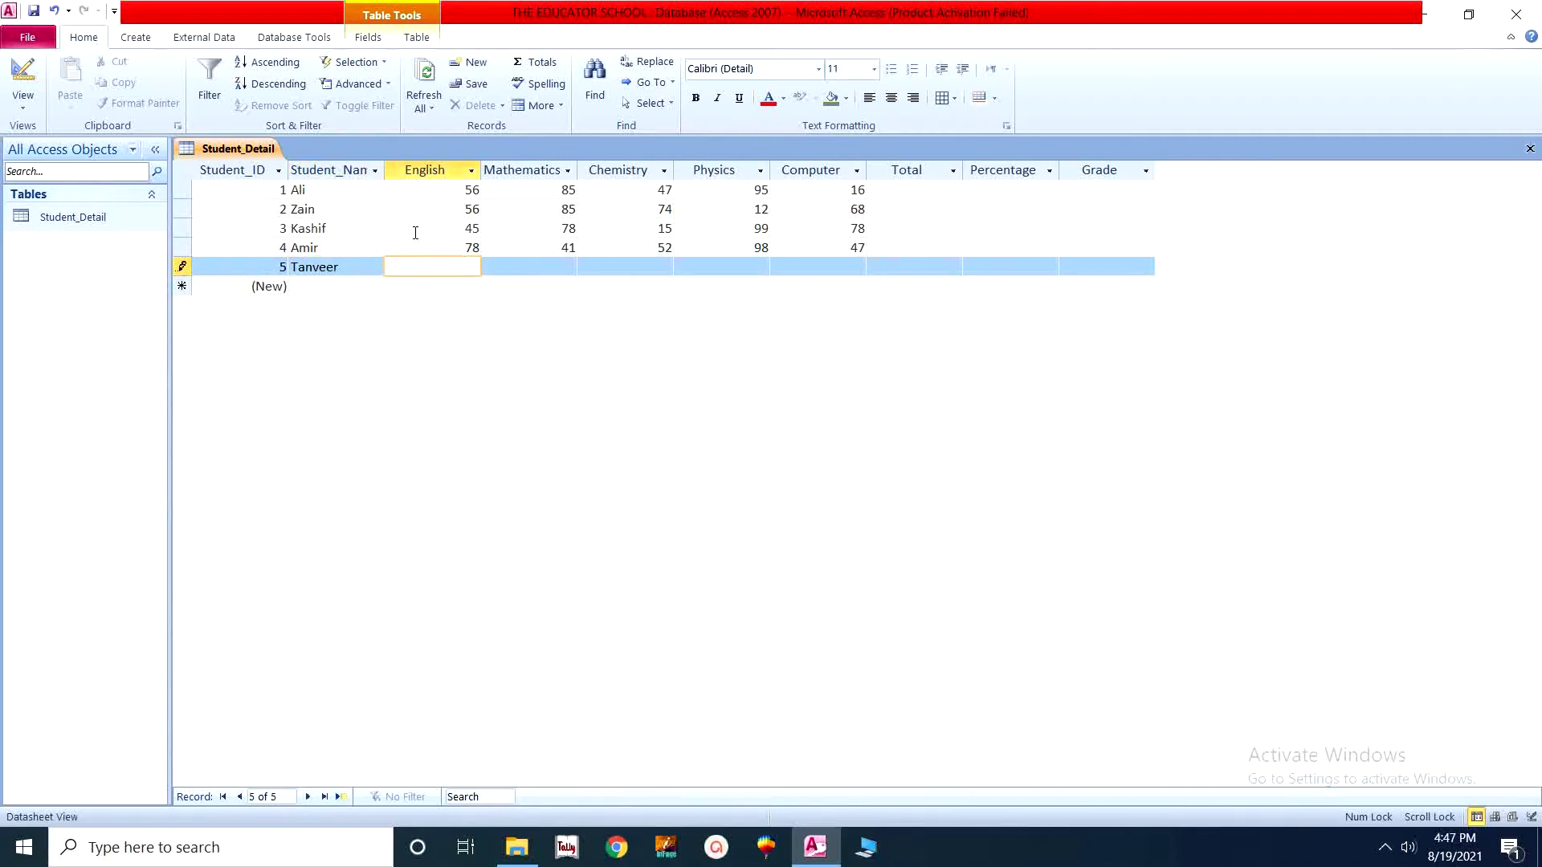
type("45")
key("Tab")
type("74")
key("Tab")
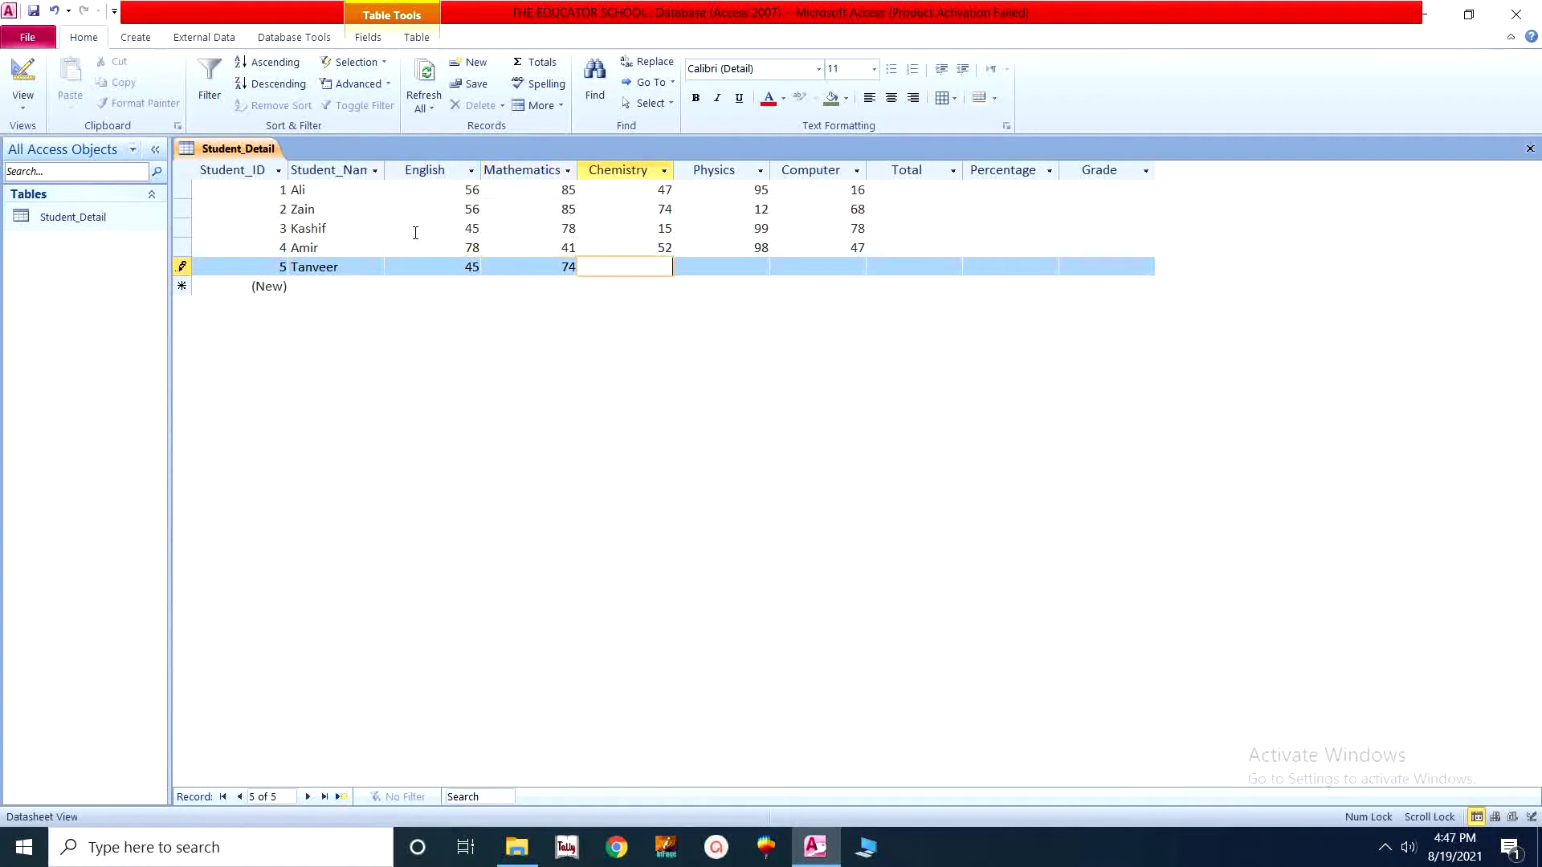
type("65")
key("Tab")
Step: Finish record 5 with Physics 41 and Computer 98, leave Total, Percentage and Grade blank and go to a new record
type("41")
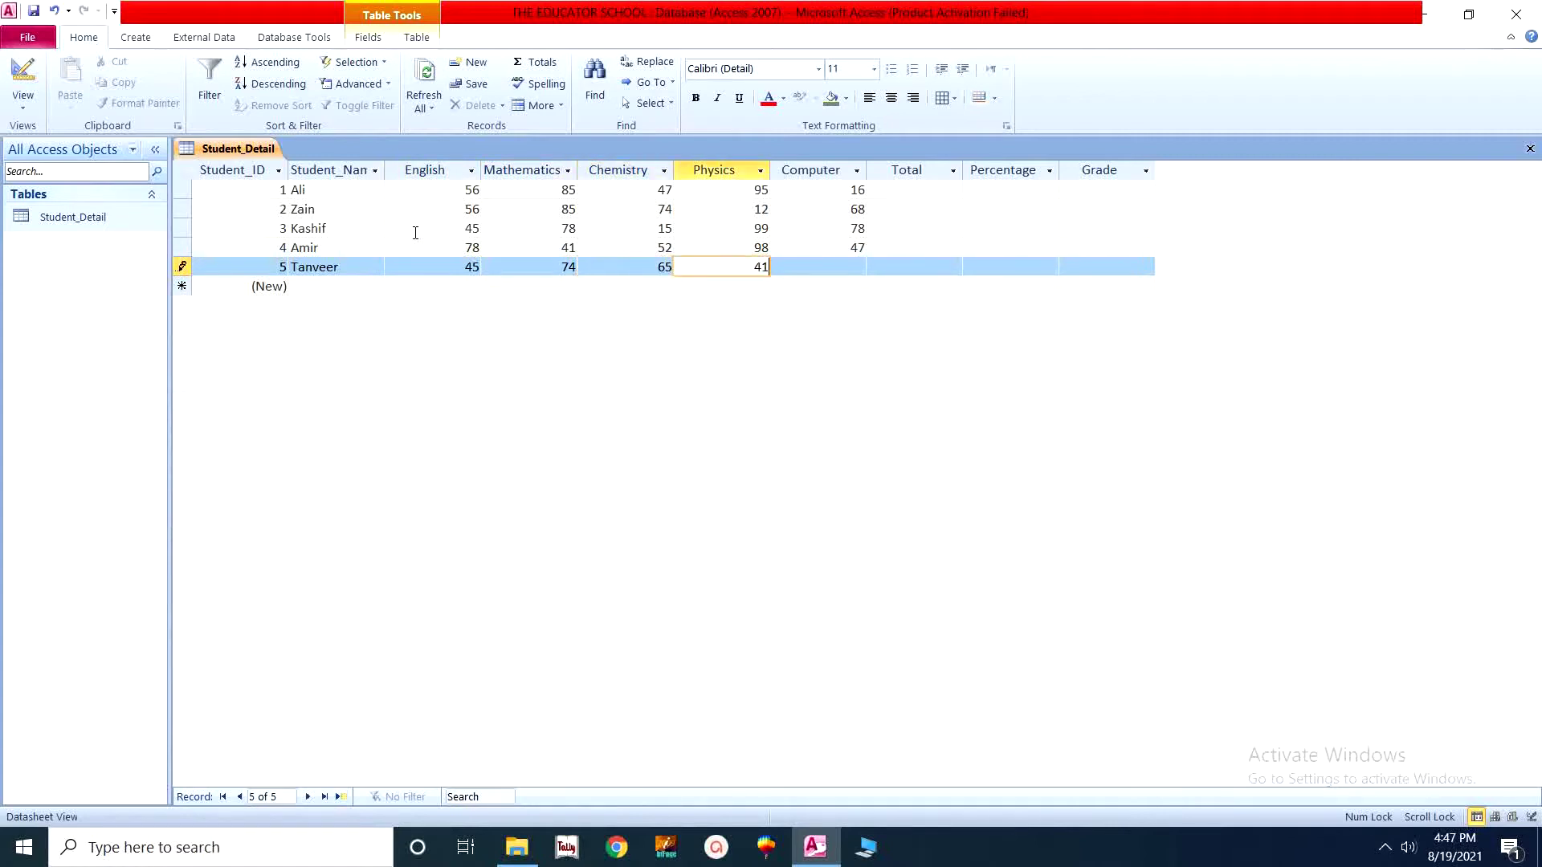
key("Tab")
type("98")
key("Tab")
key("Tab")
key("Tab")
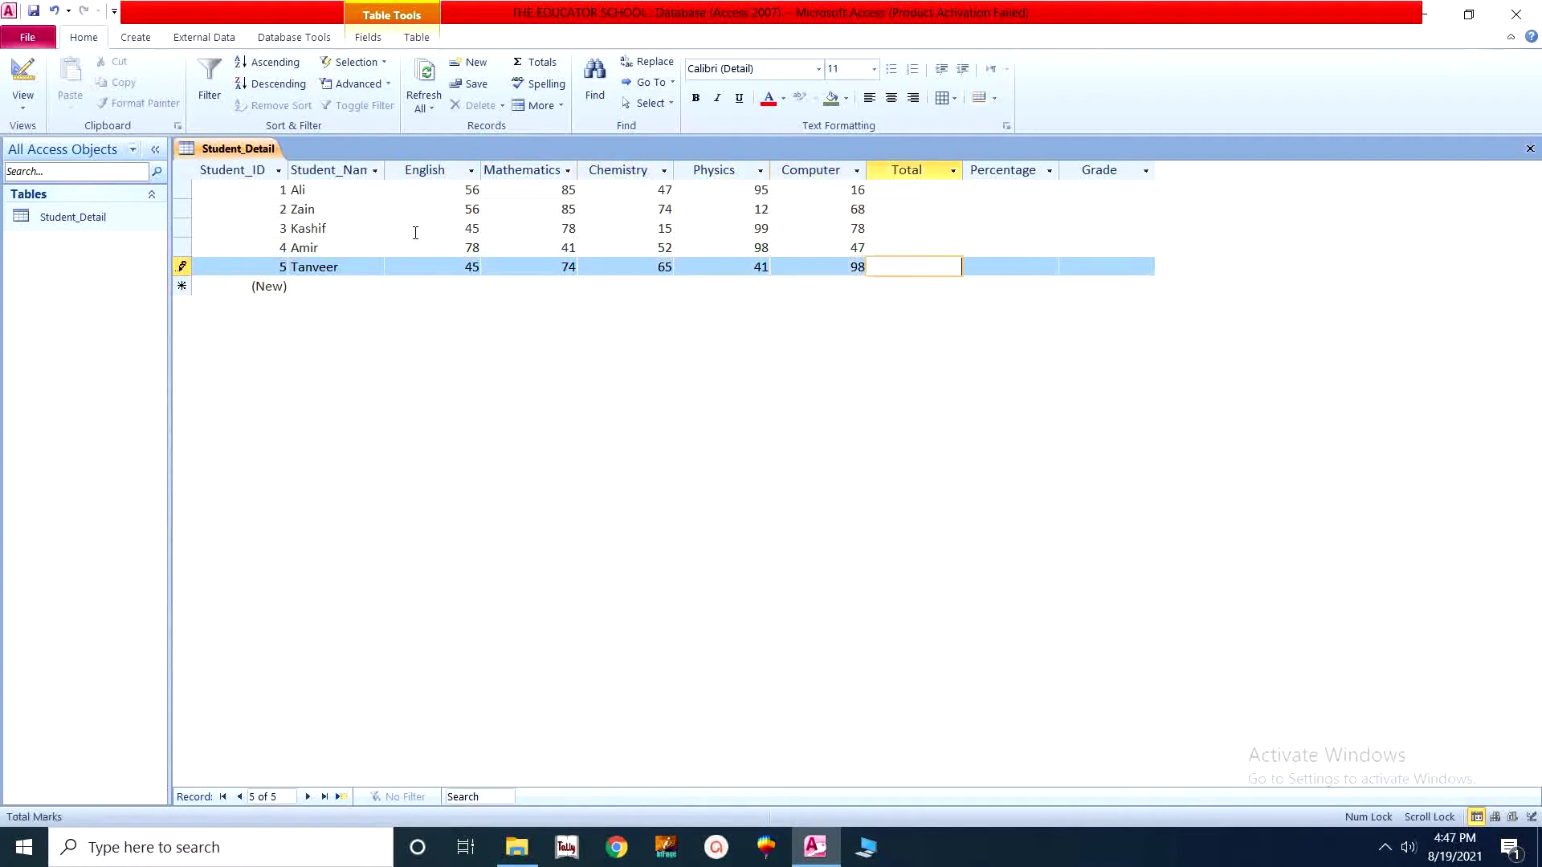
key("Tab")
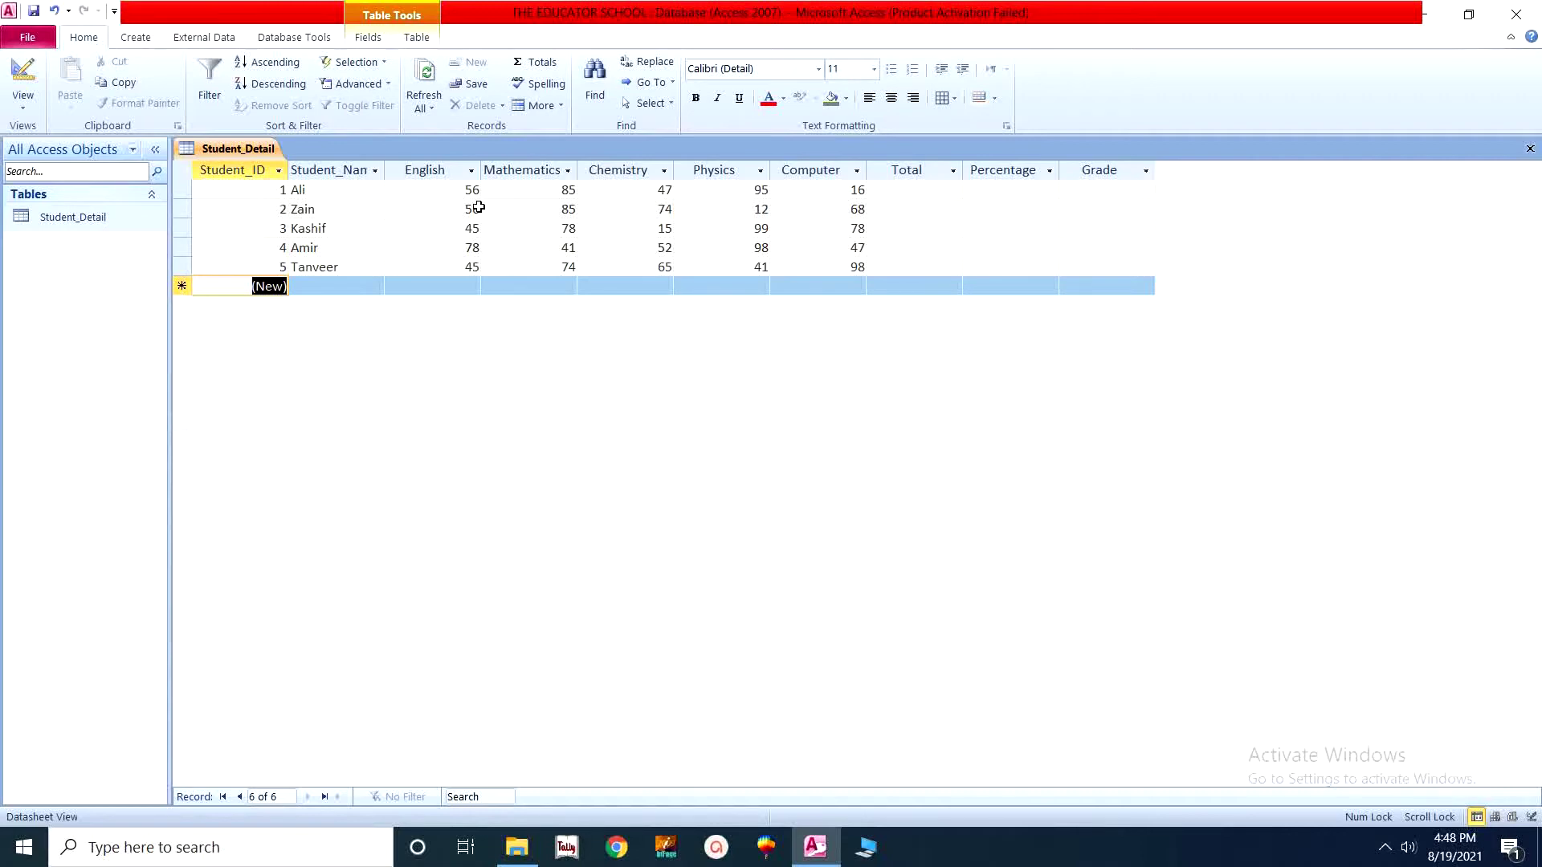
Step: Close and reopen the Student_Detail table, and widen the Student_Name column until its heading fits
left_click(1530, 151)
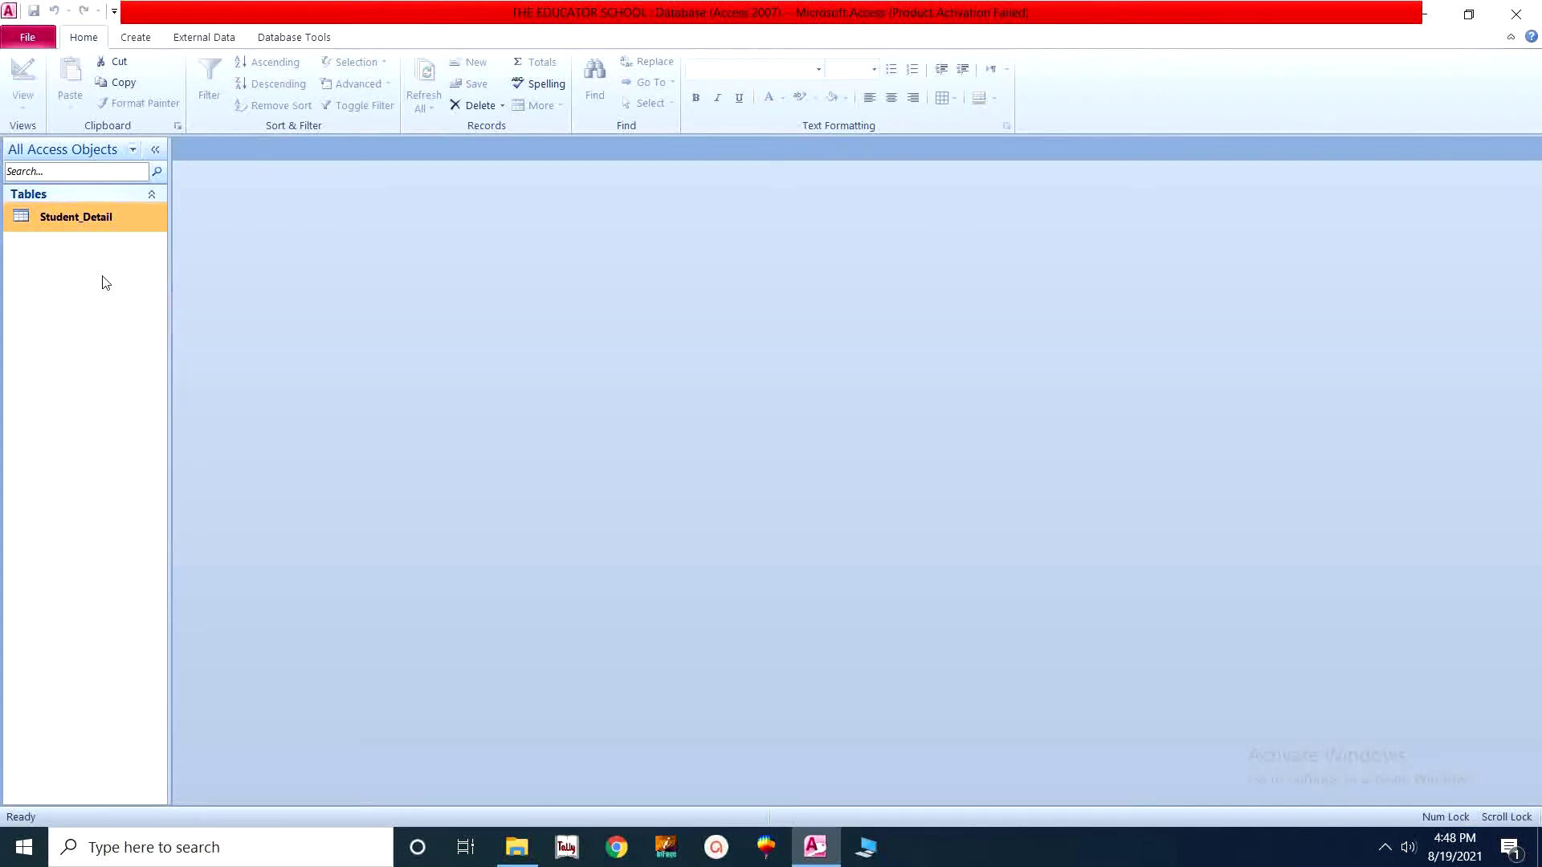
double_click(84, 222)
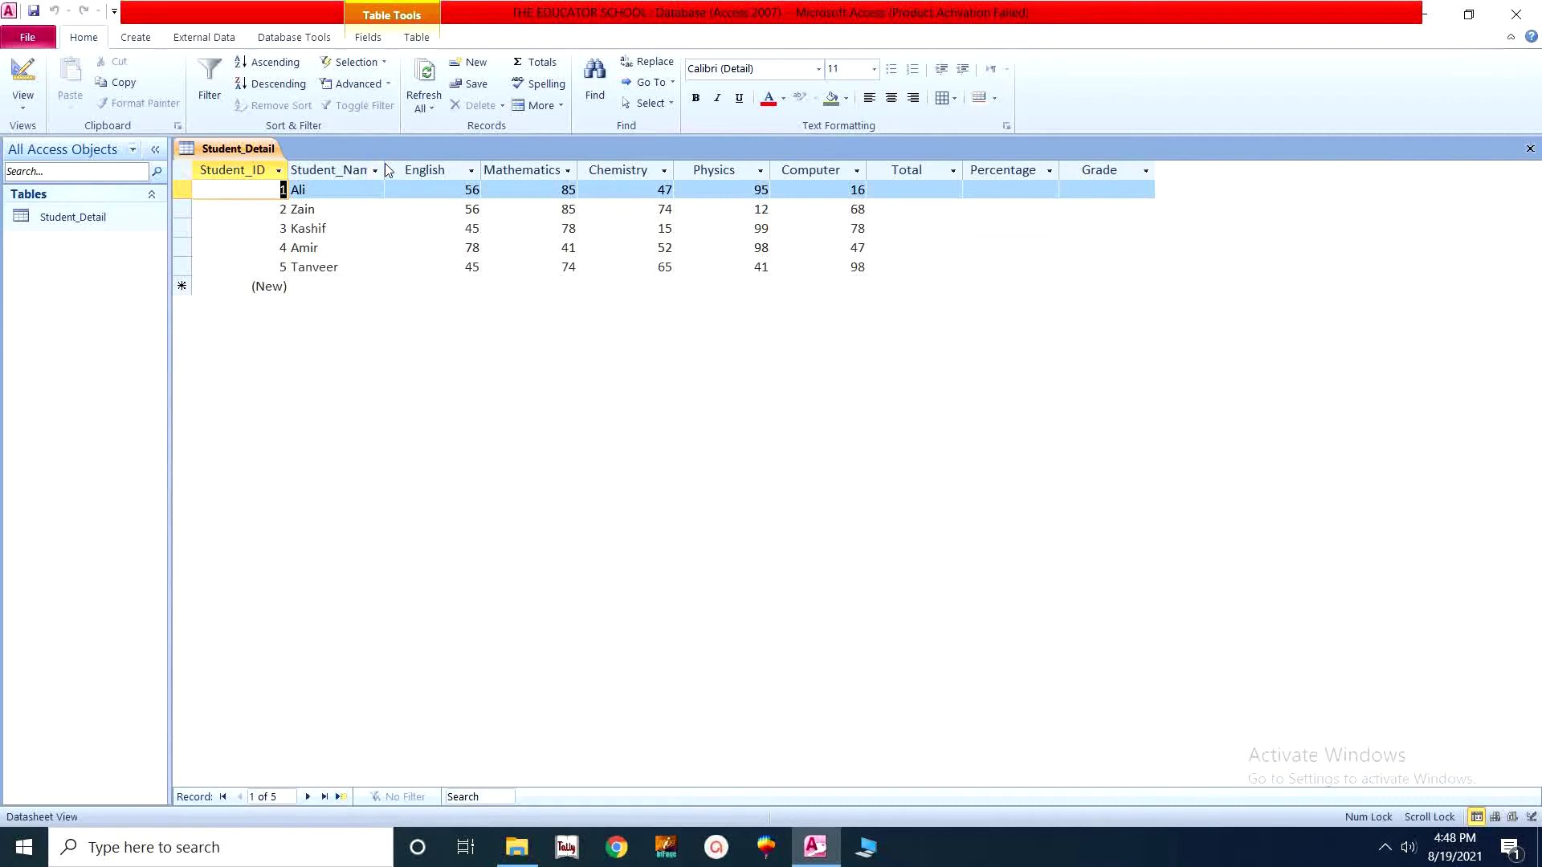
left_click_drag(385, 167, 402, 167)
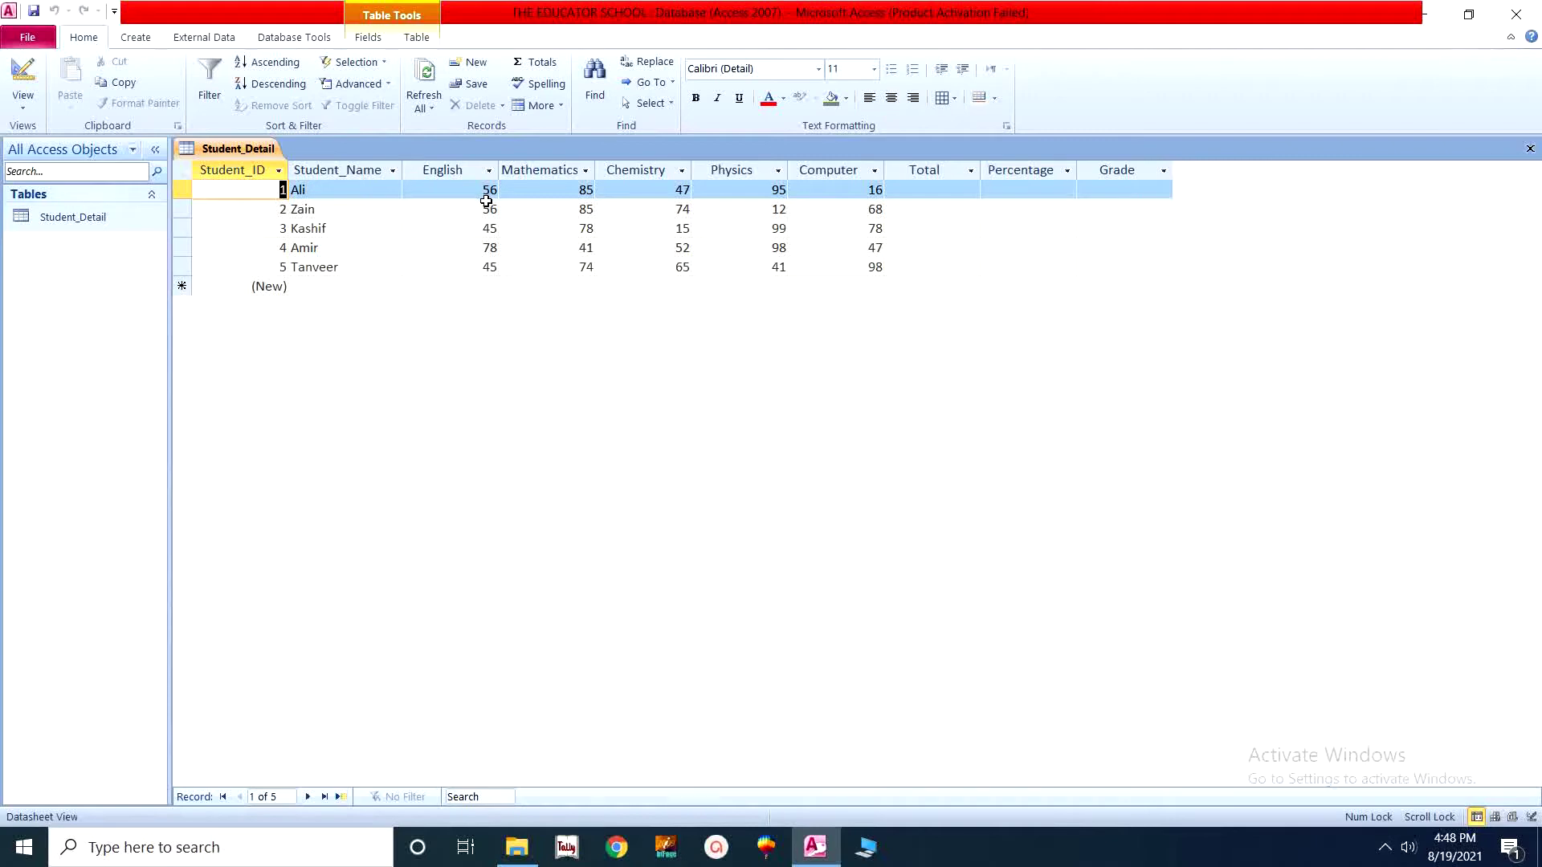
Step: Insert a new field before English and name it Urdu
right_click(452, 167)
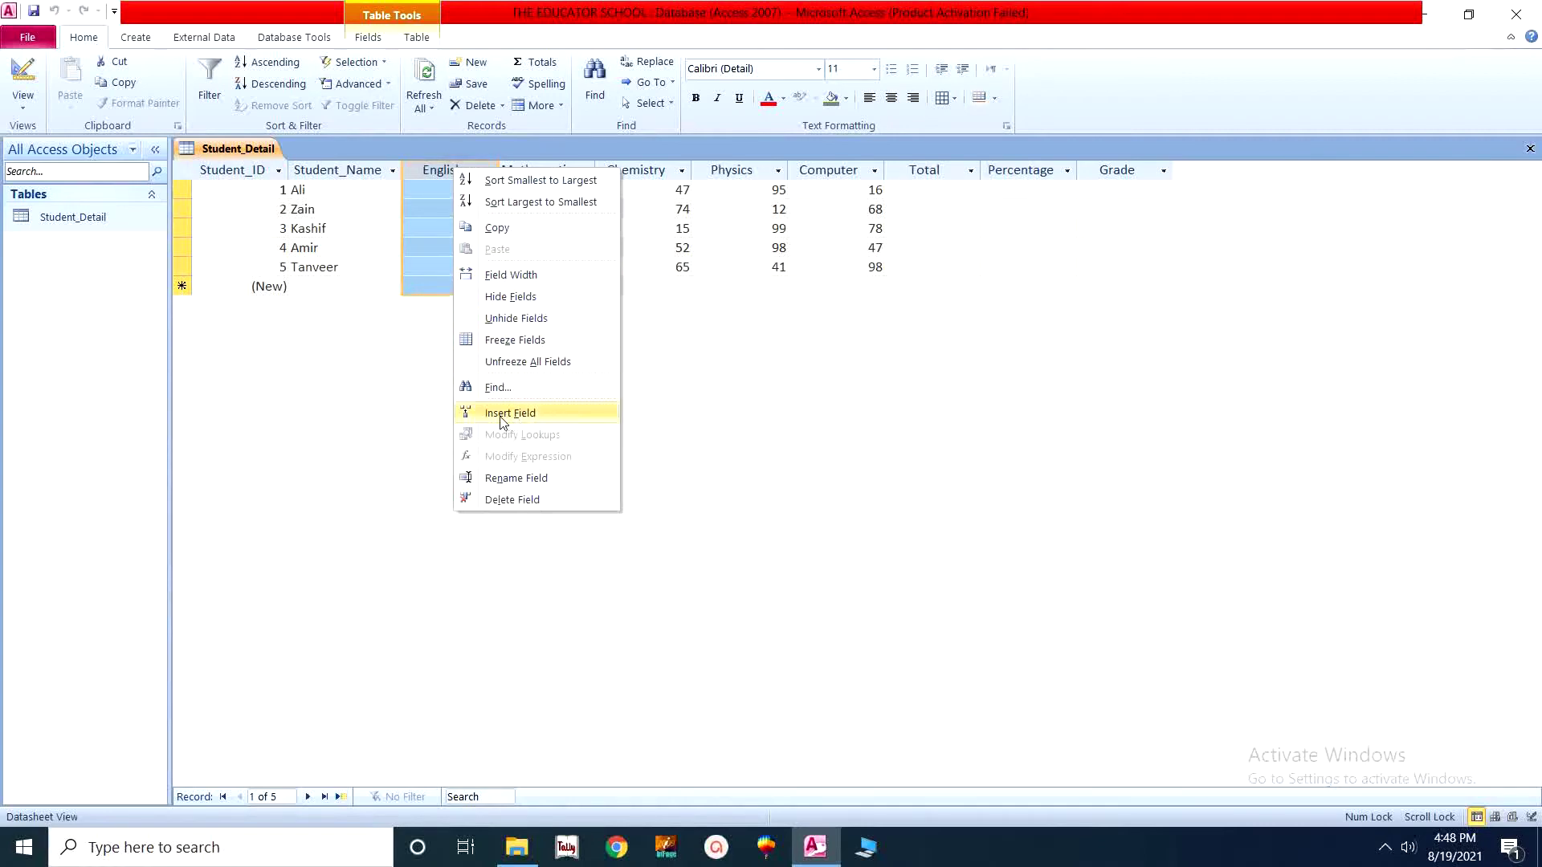
left_click(520, 419)
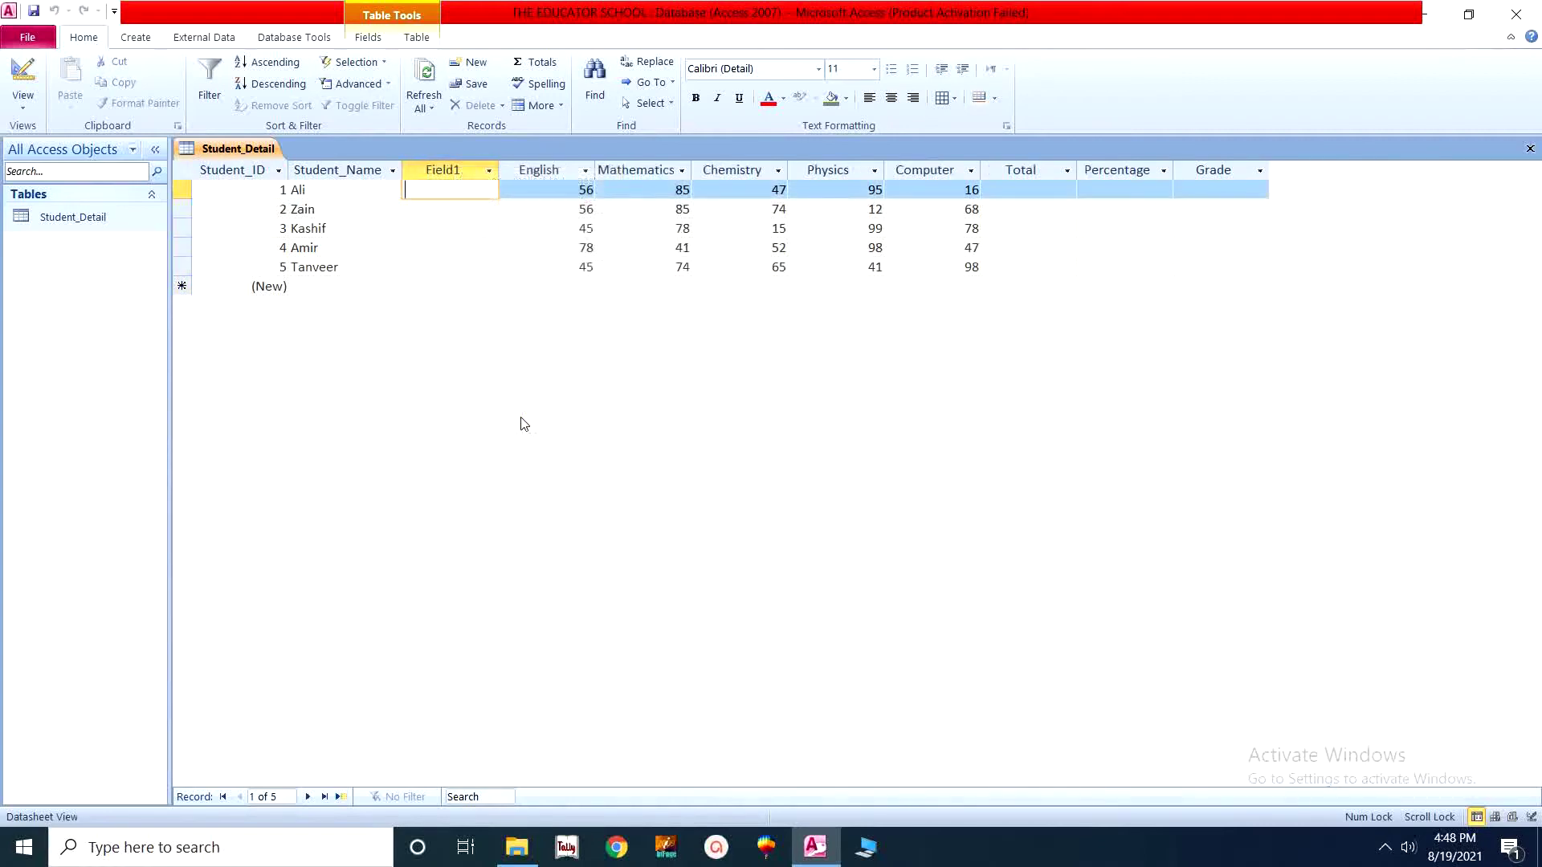
double_click(455, 170)
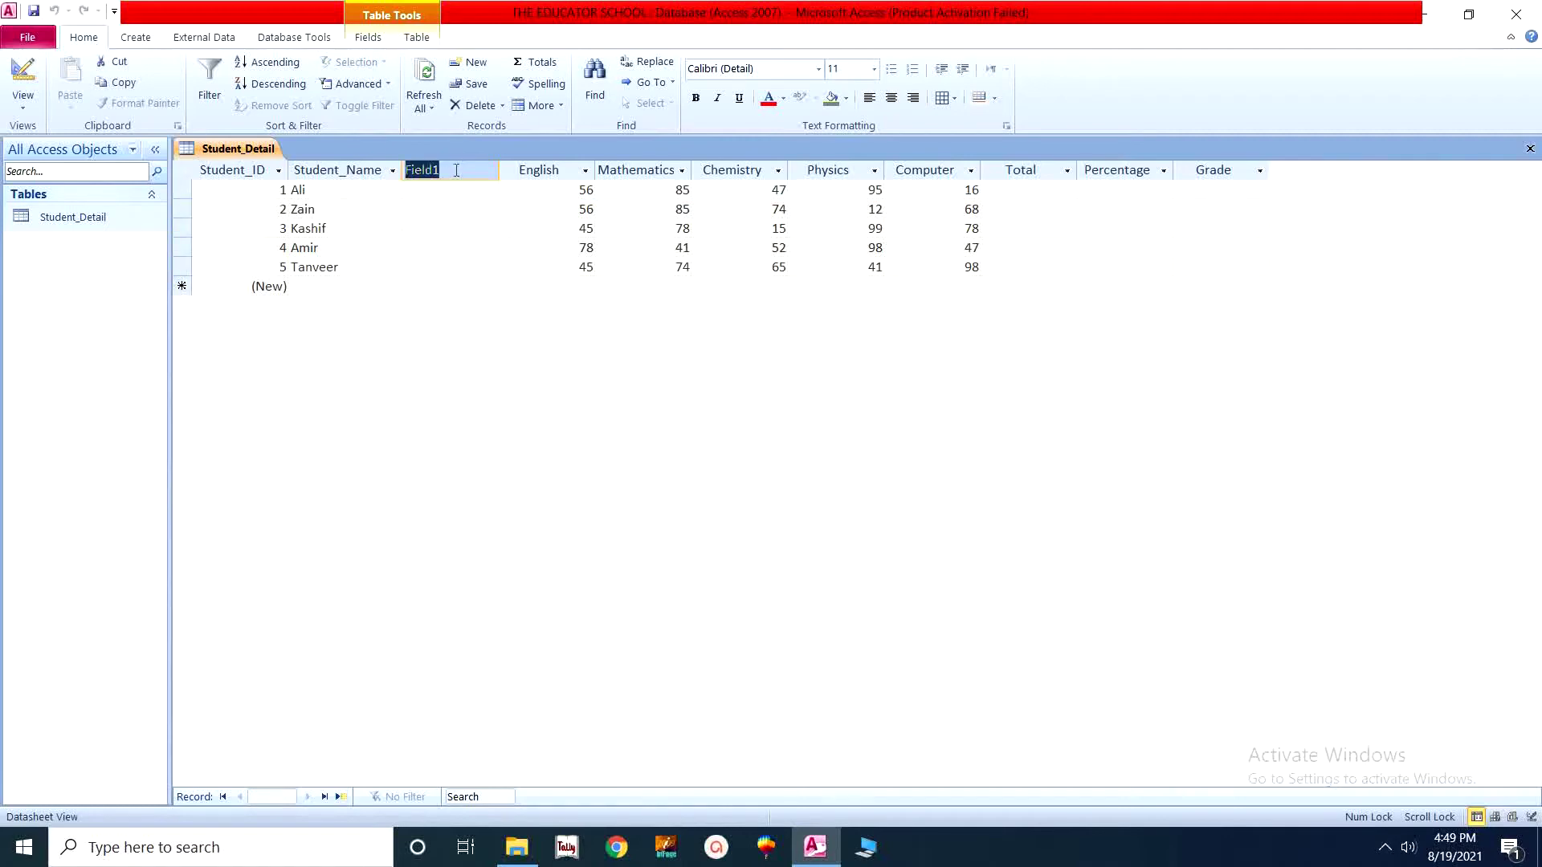
type("Urdu")
key("Return")
Step: Fill in the Urdu marks for records 1 to 5 with 58, 52, 65, 48 and 49
left_click(432, 187)
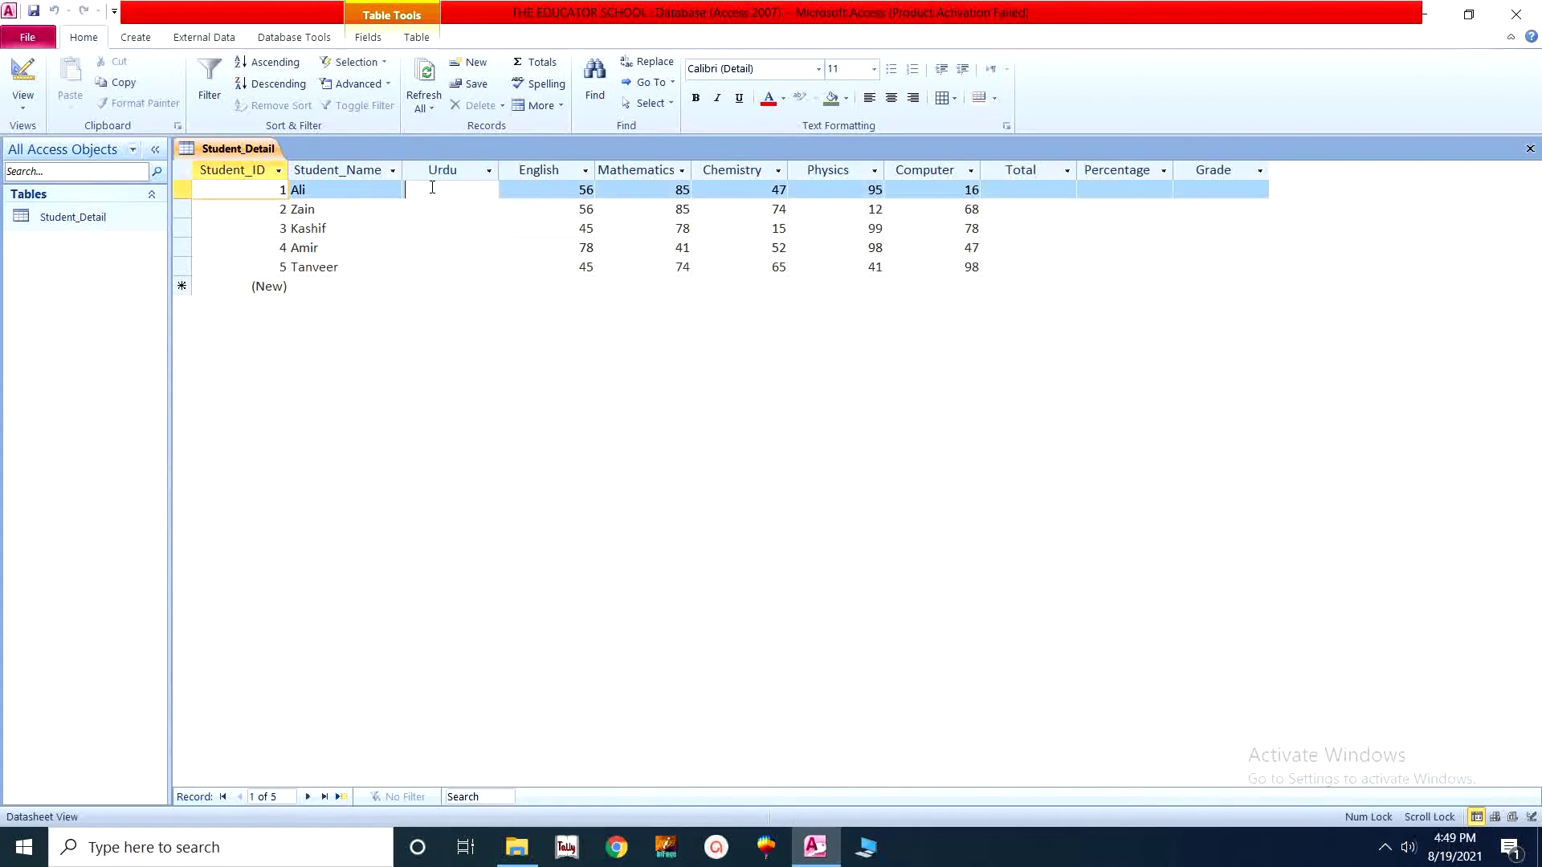
type("58")
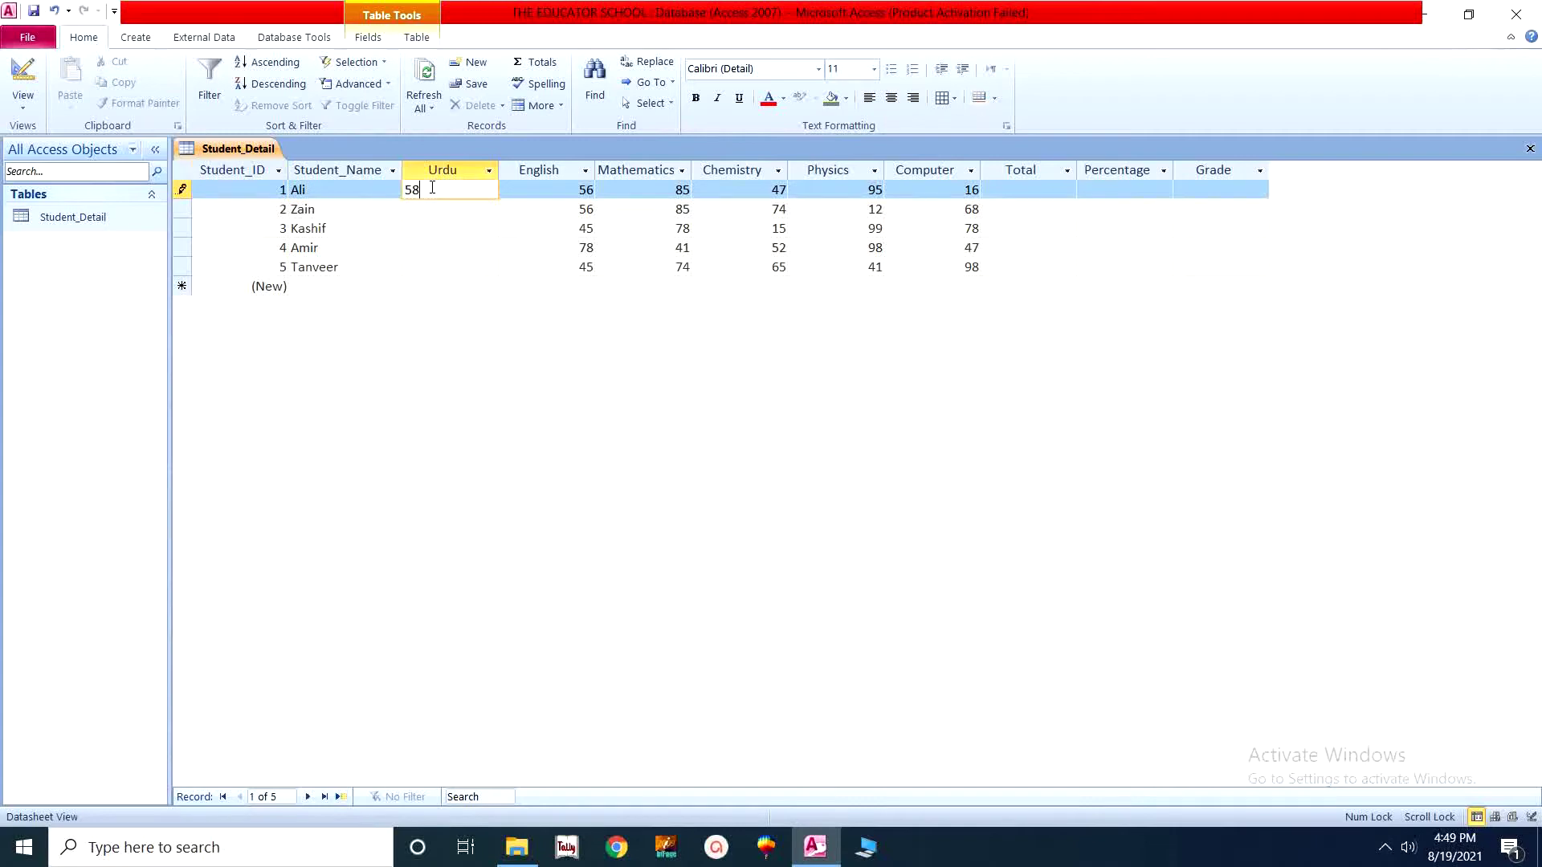
key("Down")
type("52")
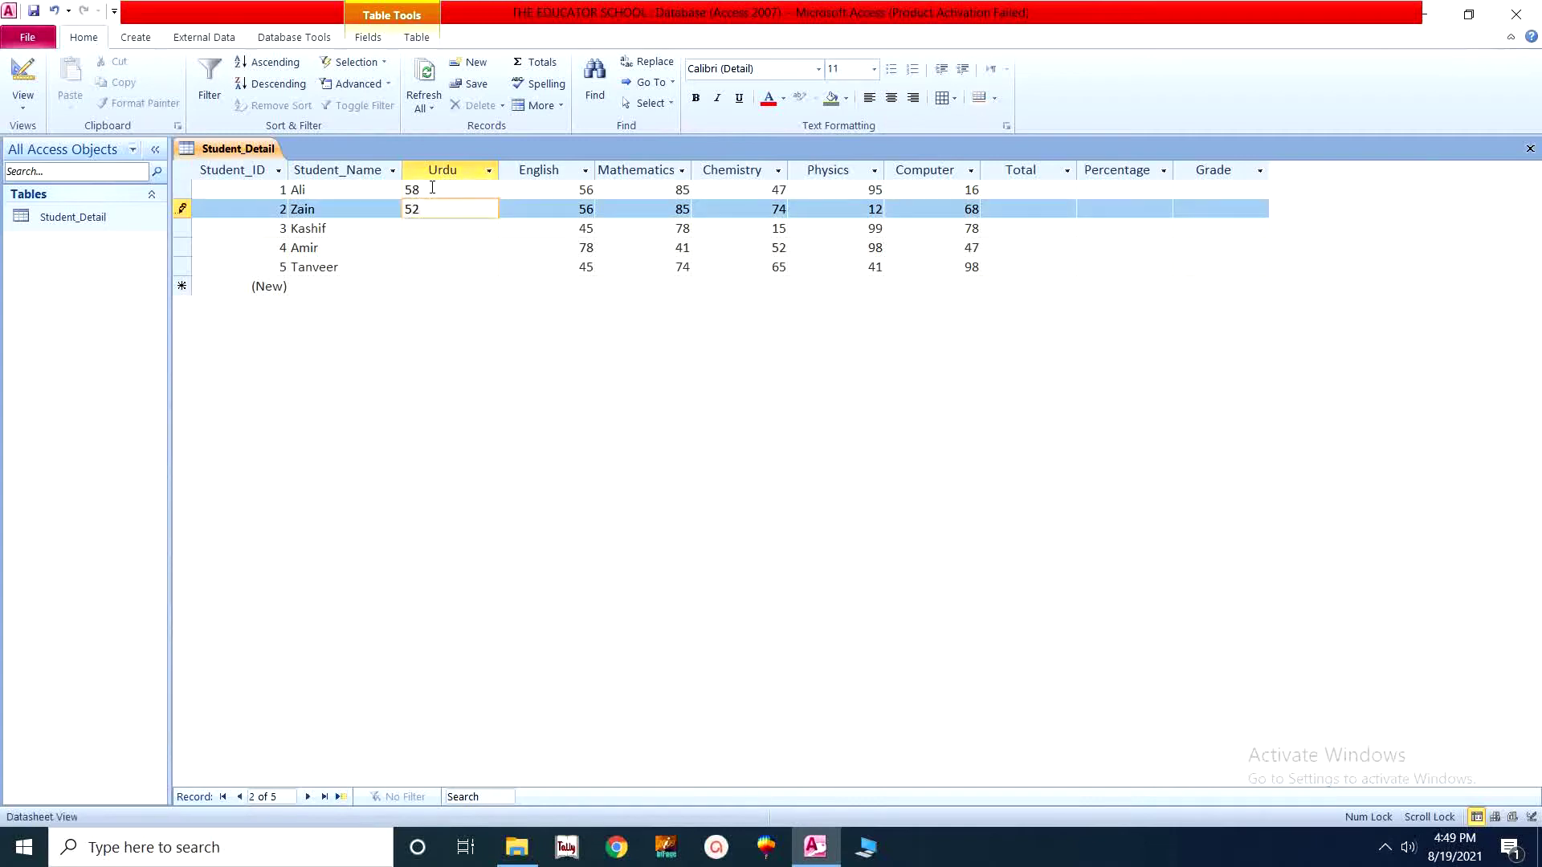
key("Down")
type("65")
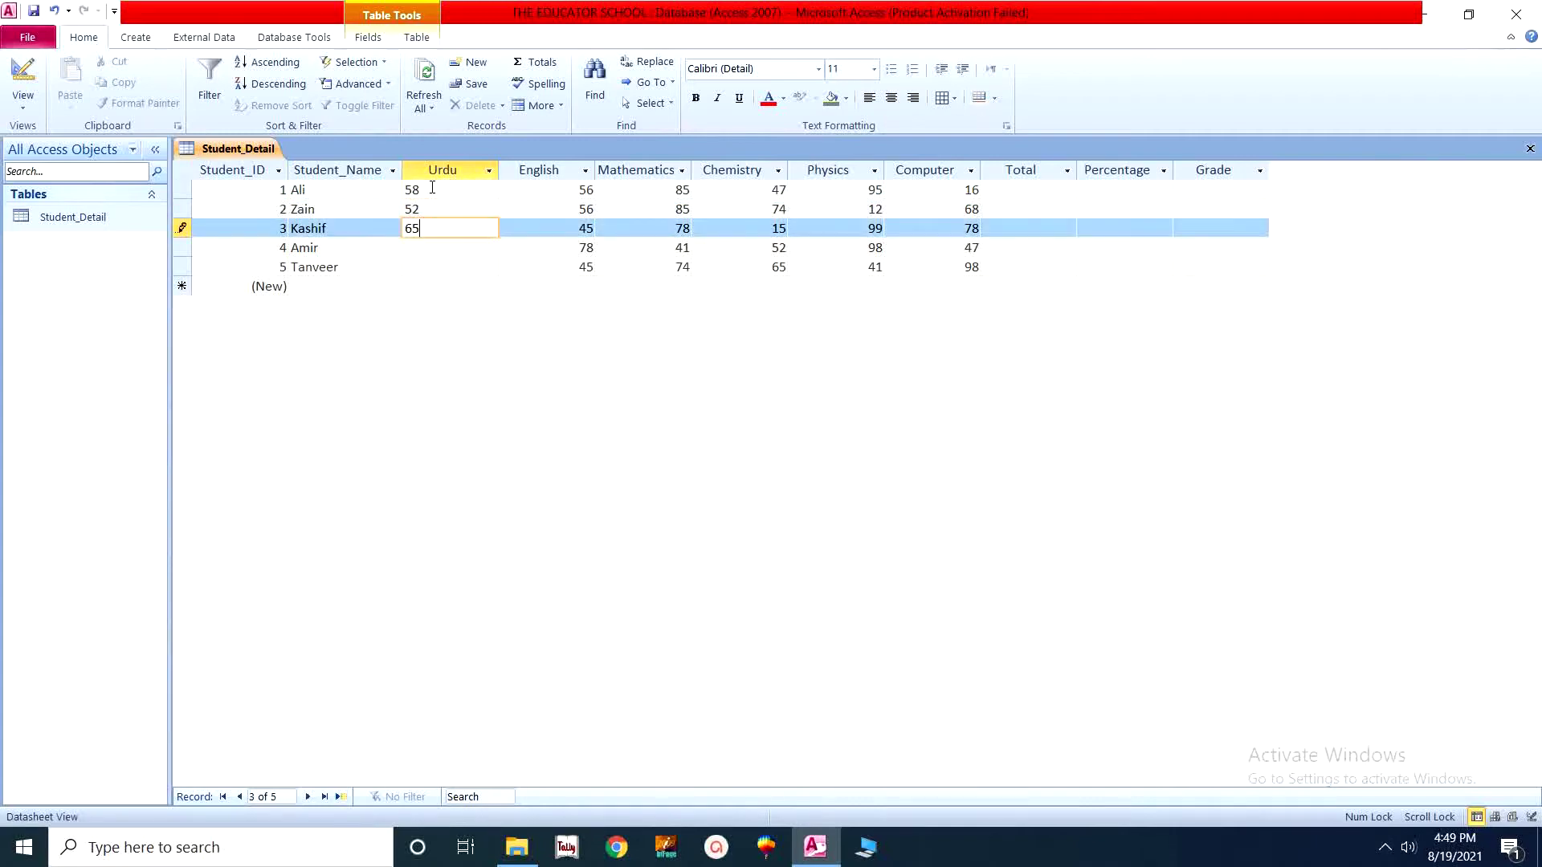
key("Down")
type("48")
key("Down")
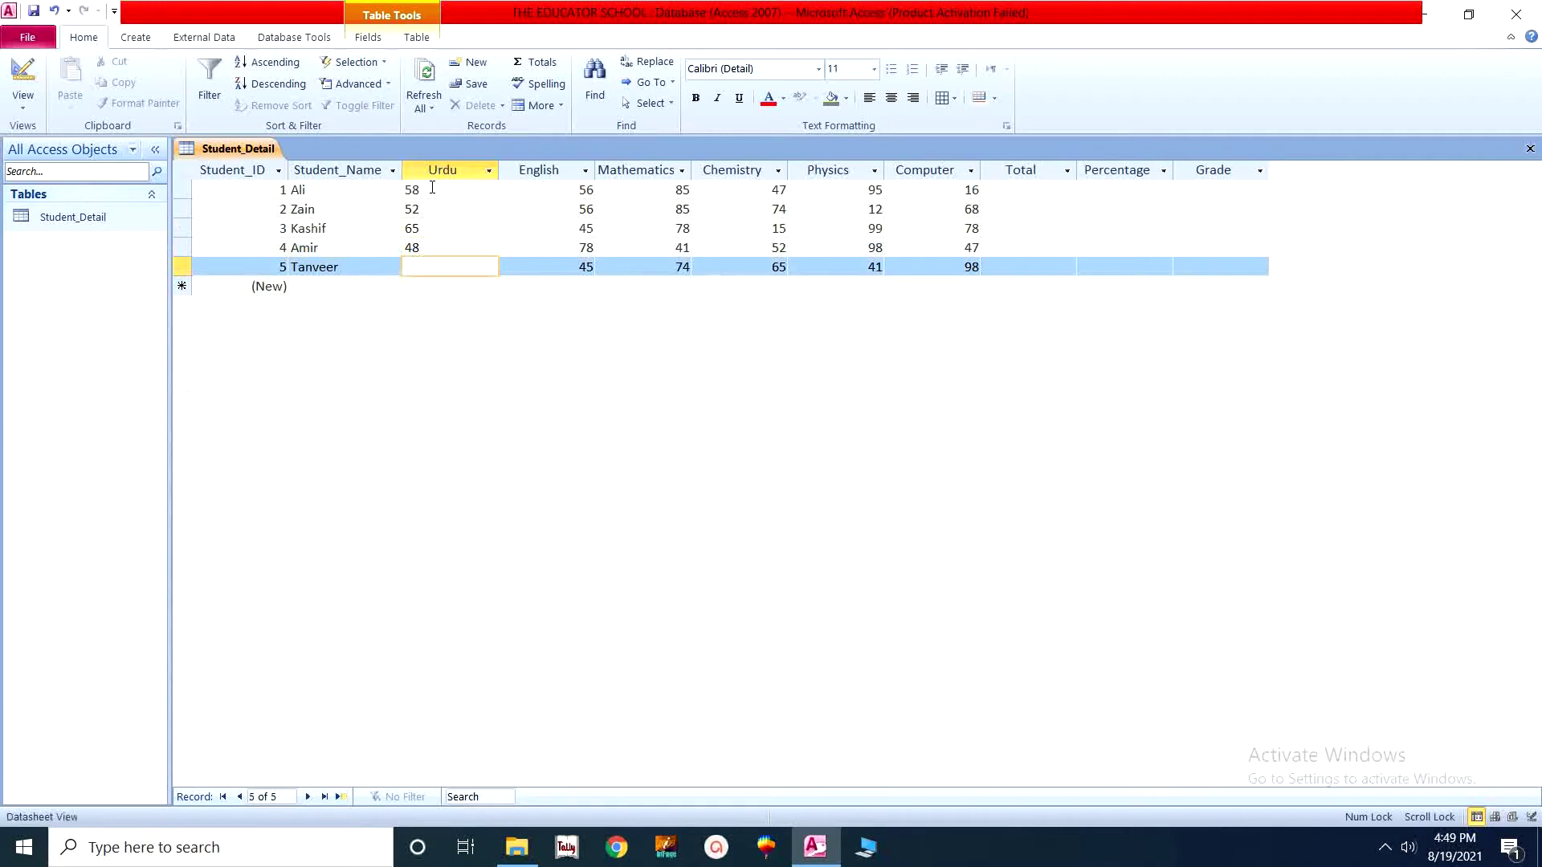
type("49")
Step: Permanently delete the Urdu field together with its data
left_click(455, 170)
right_click(456, 170)
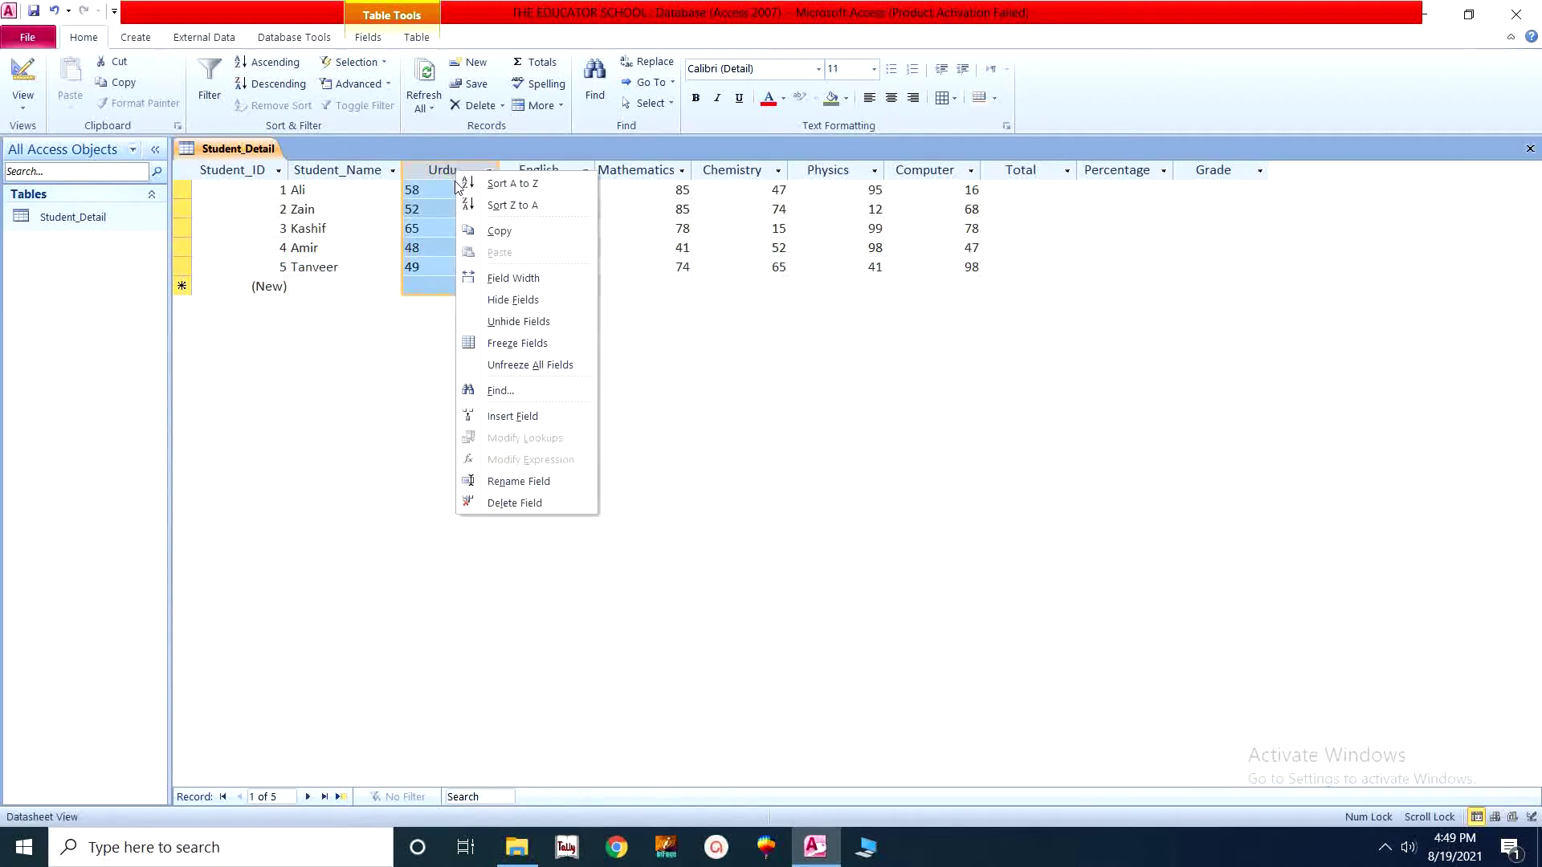
left_click(511, 504)
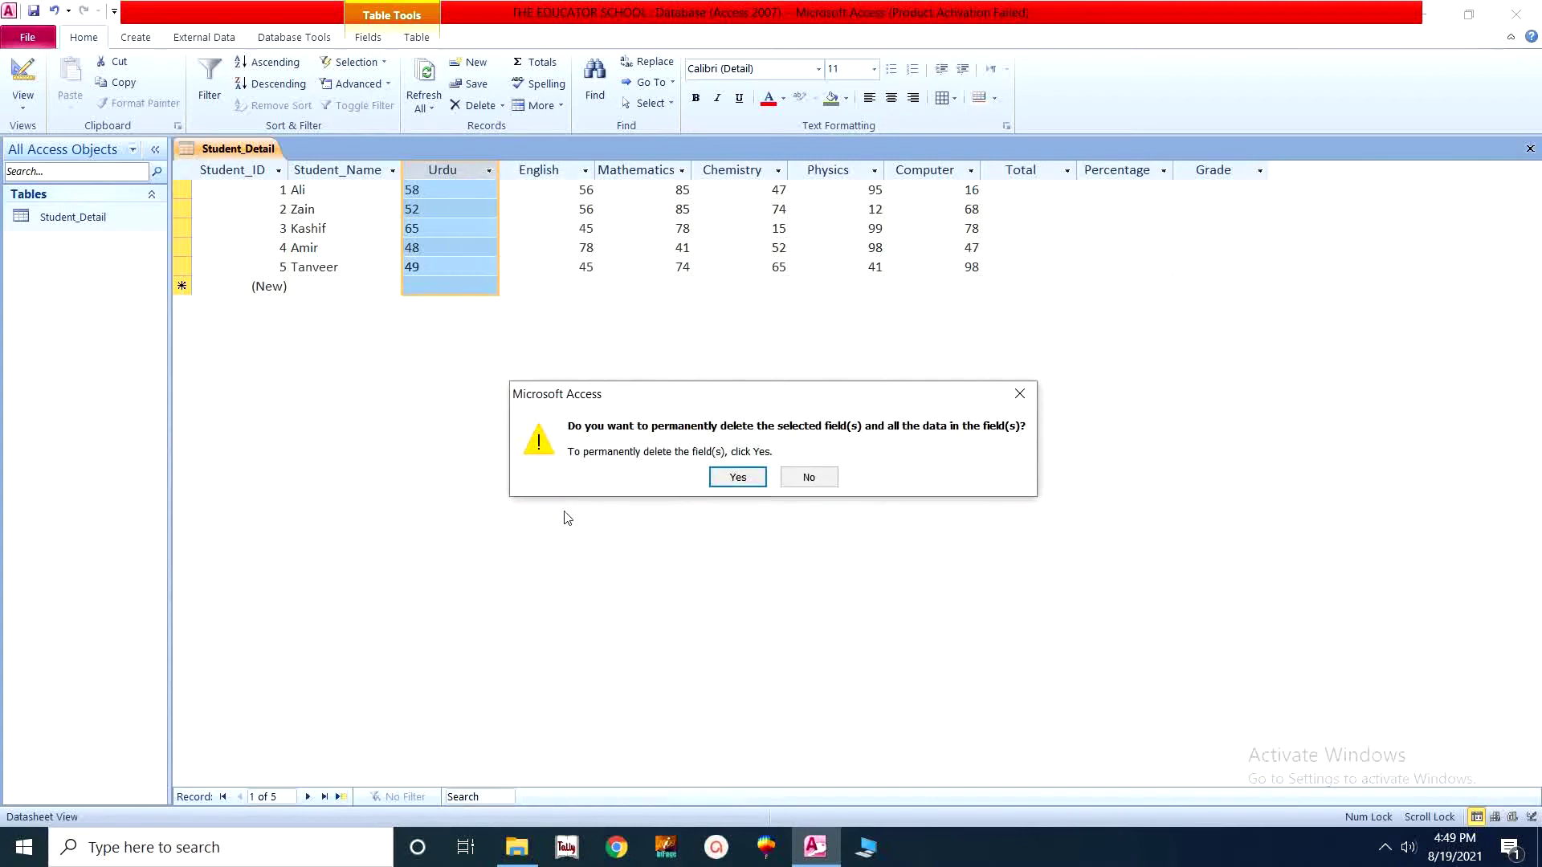
left_click(735, 477)
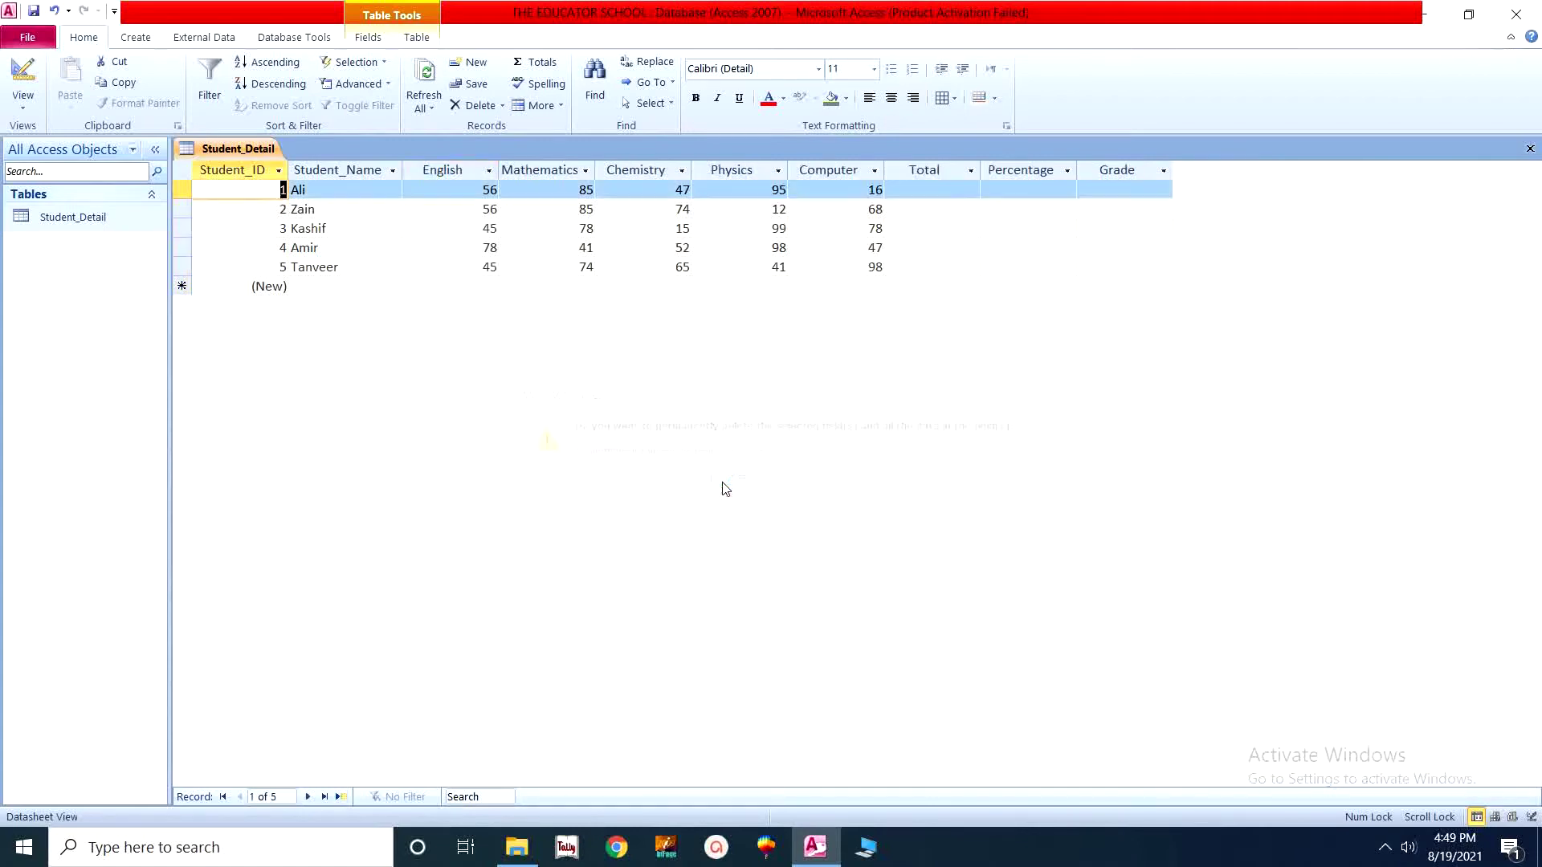
Step: Sort the records by Student_Name from A to Z
right_click(462, 164)
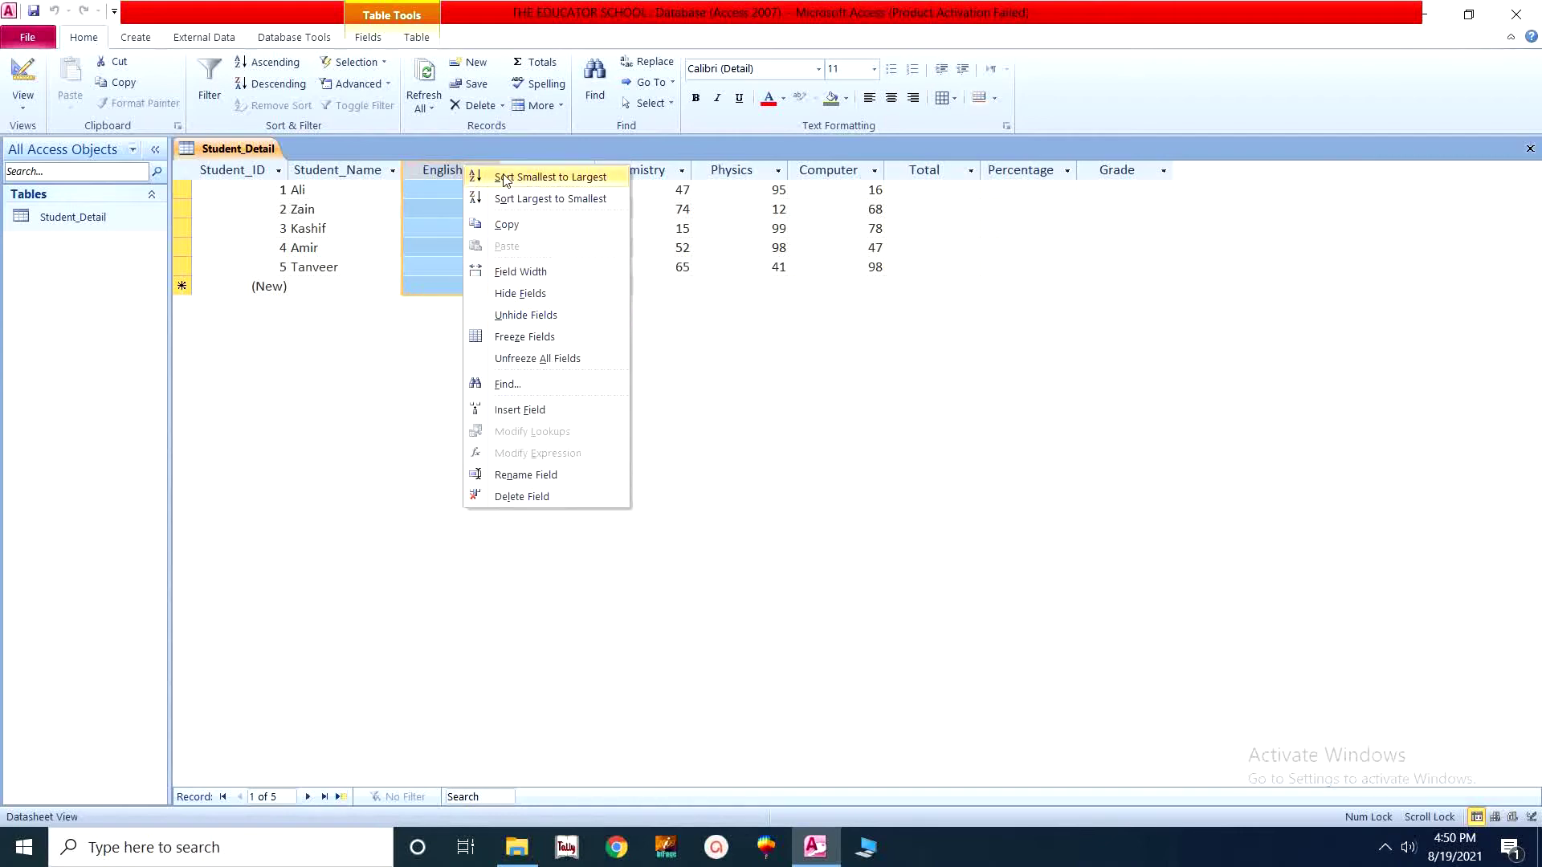
left_click(393, 171)
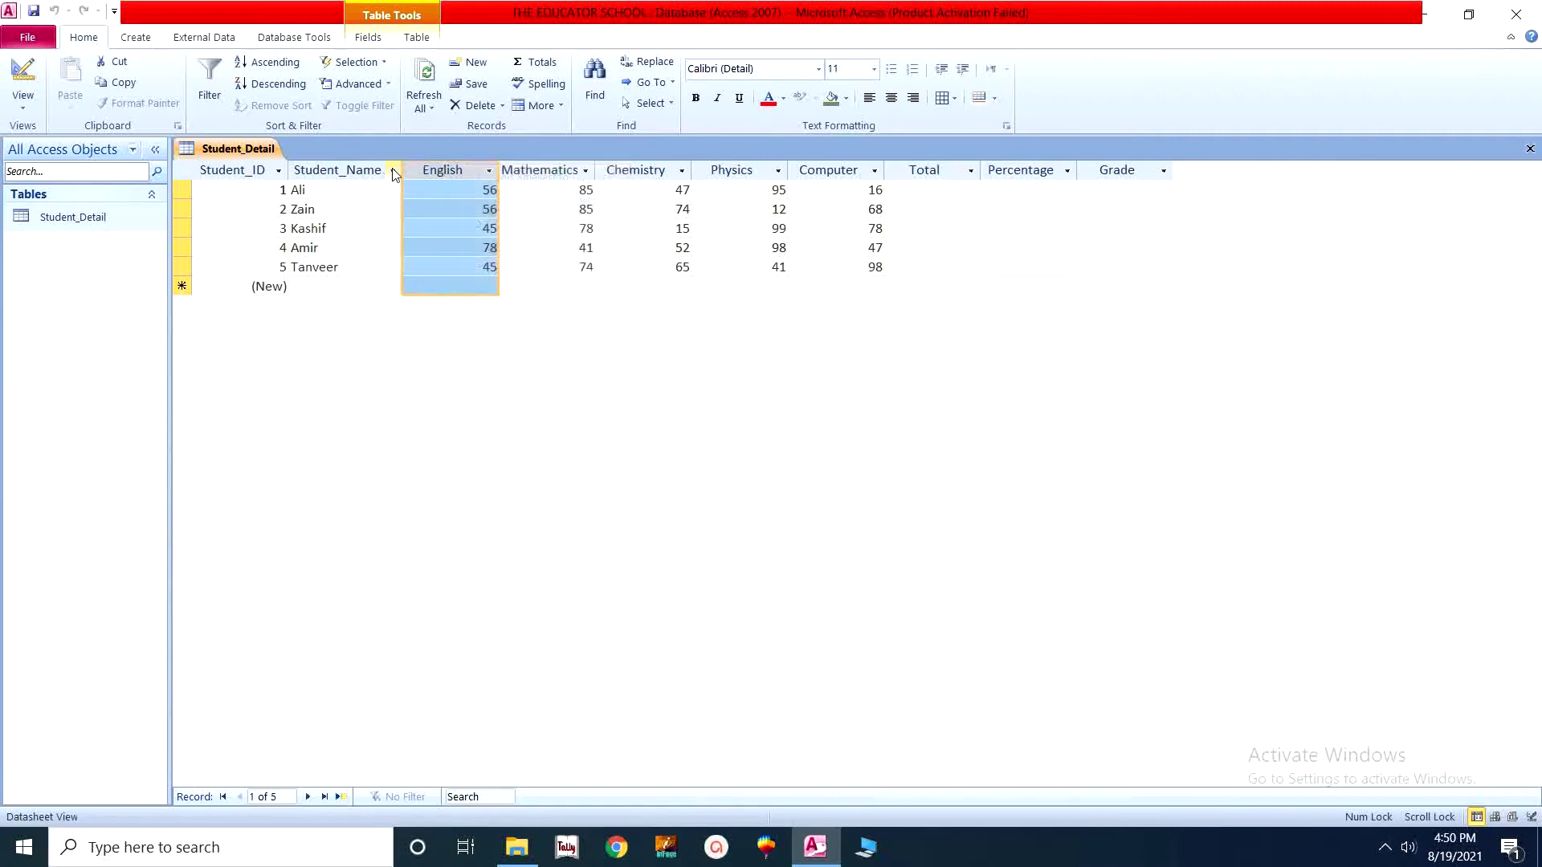
left_click(394, 171)
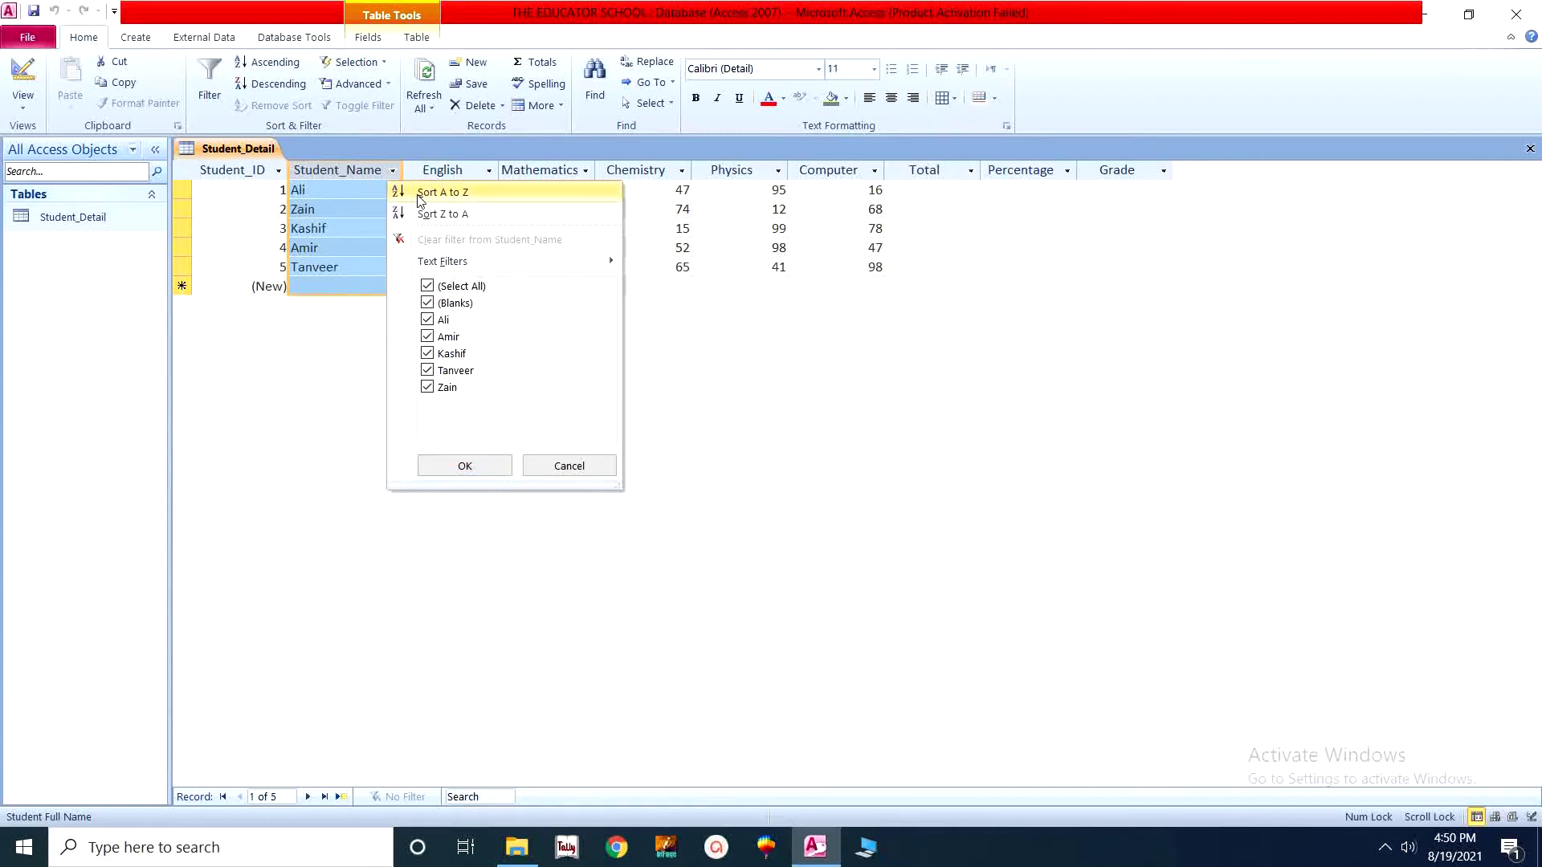
left_click(419, 194)
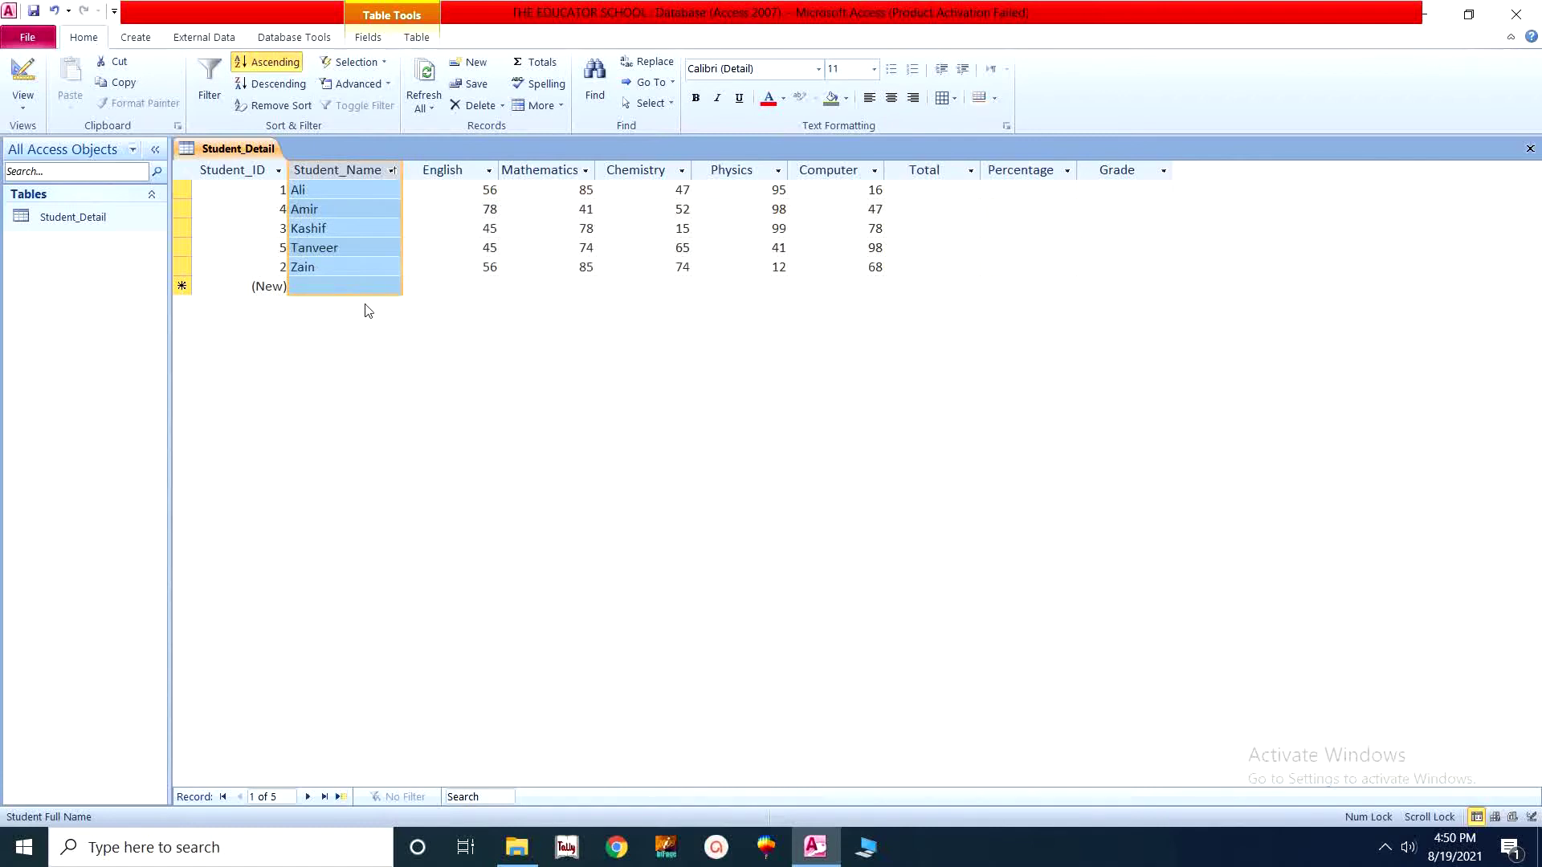
left_click(437, 268)
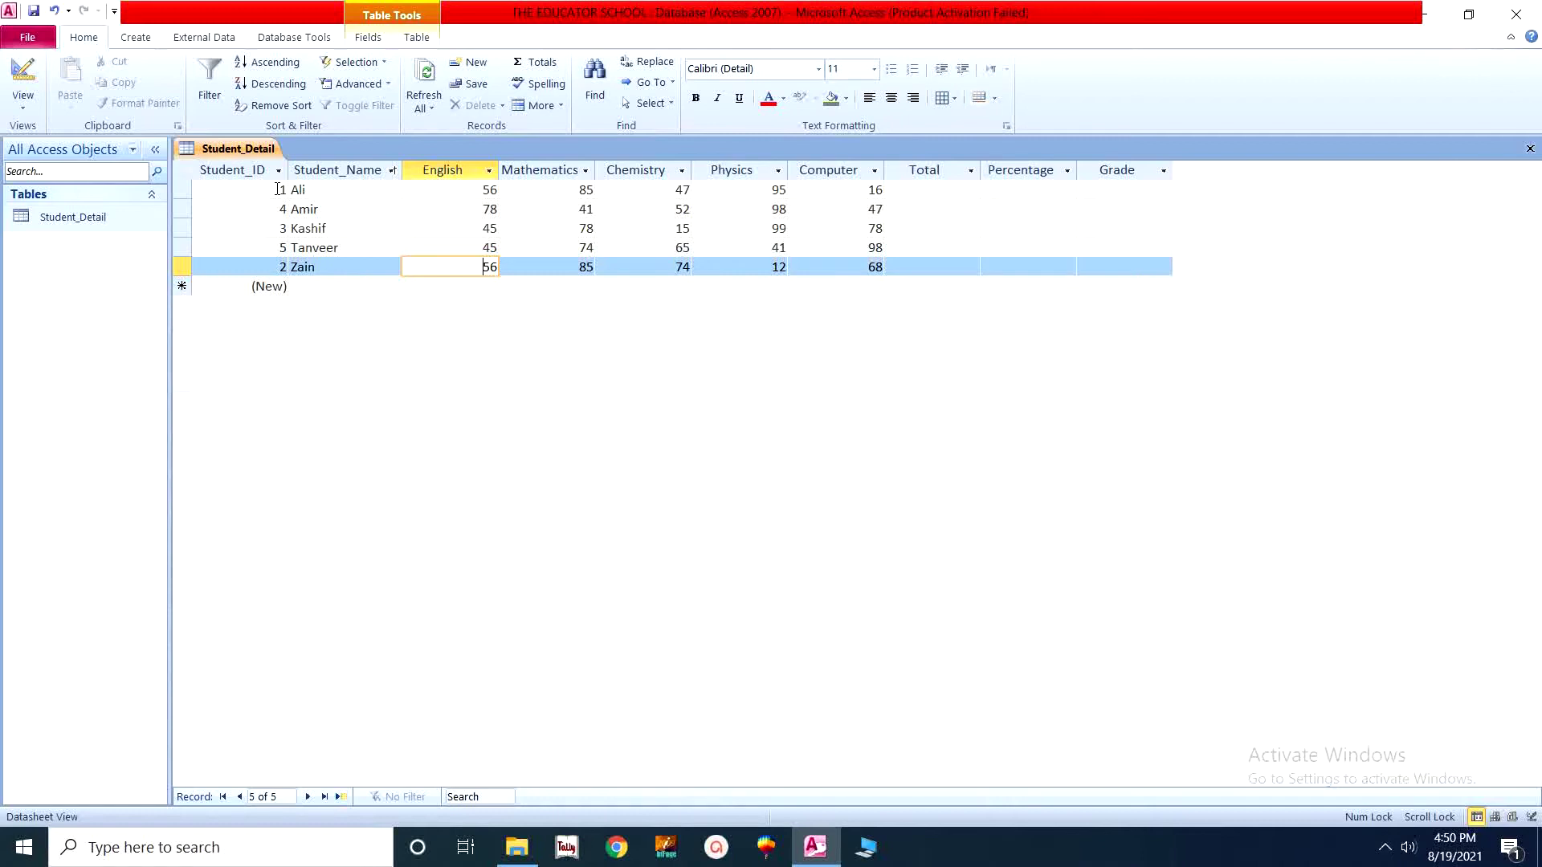
Step: Reverse the Student_Name sort order to Z to A
left_click(393, 172)
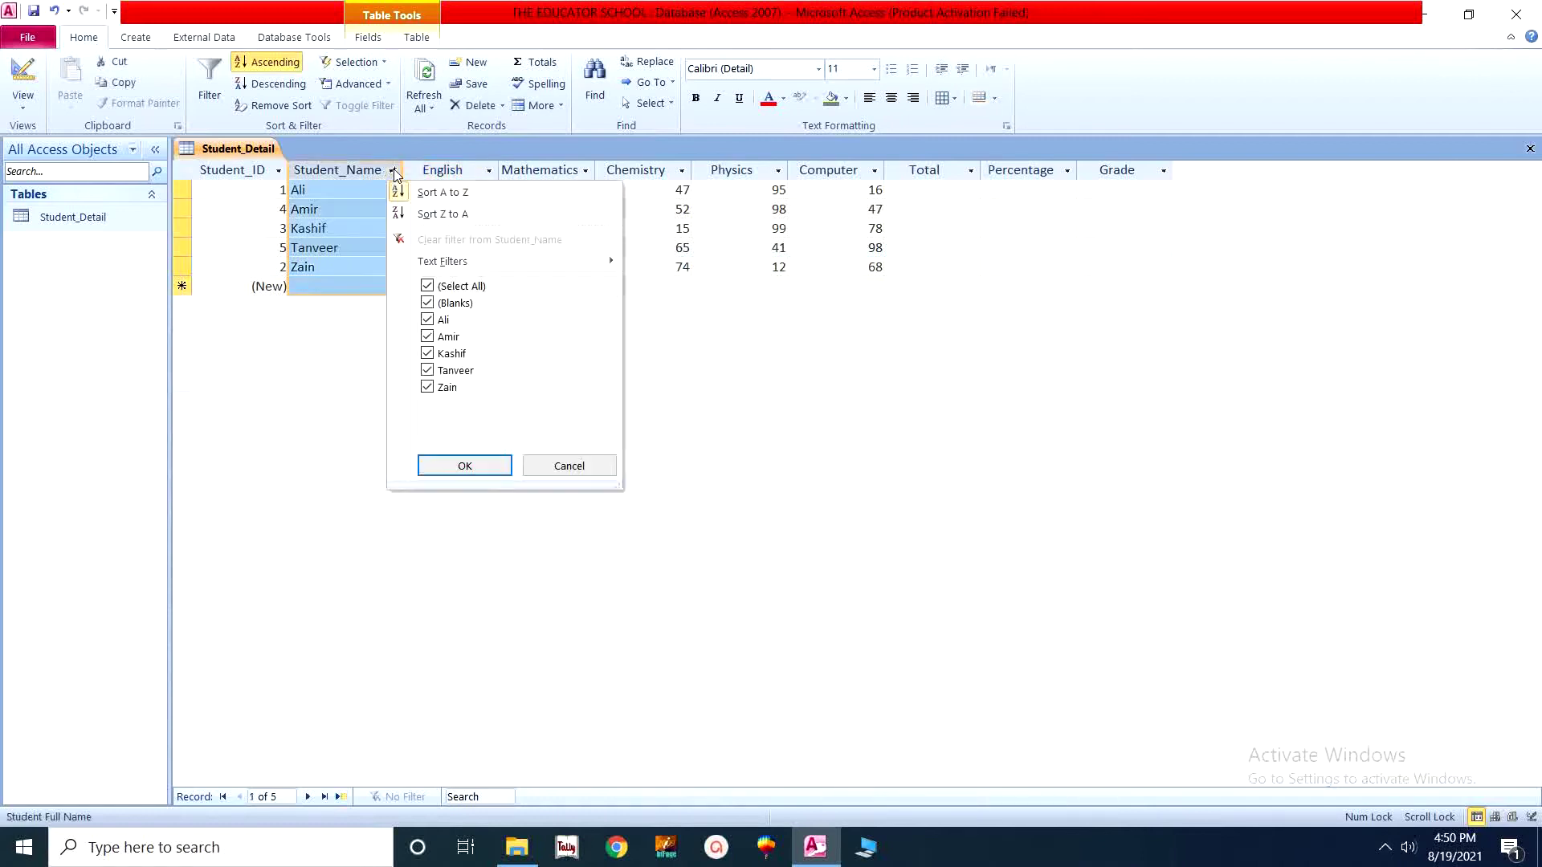
left_click(420, 215)
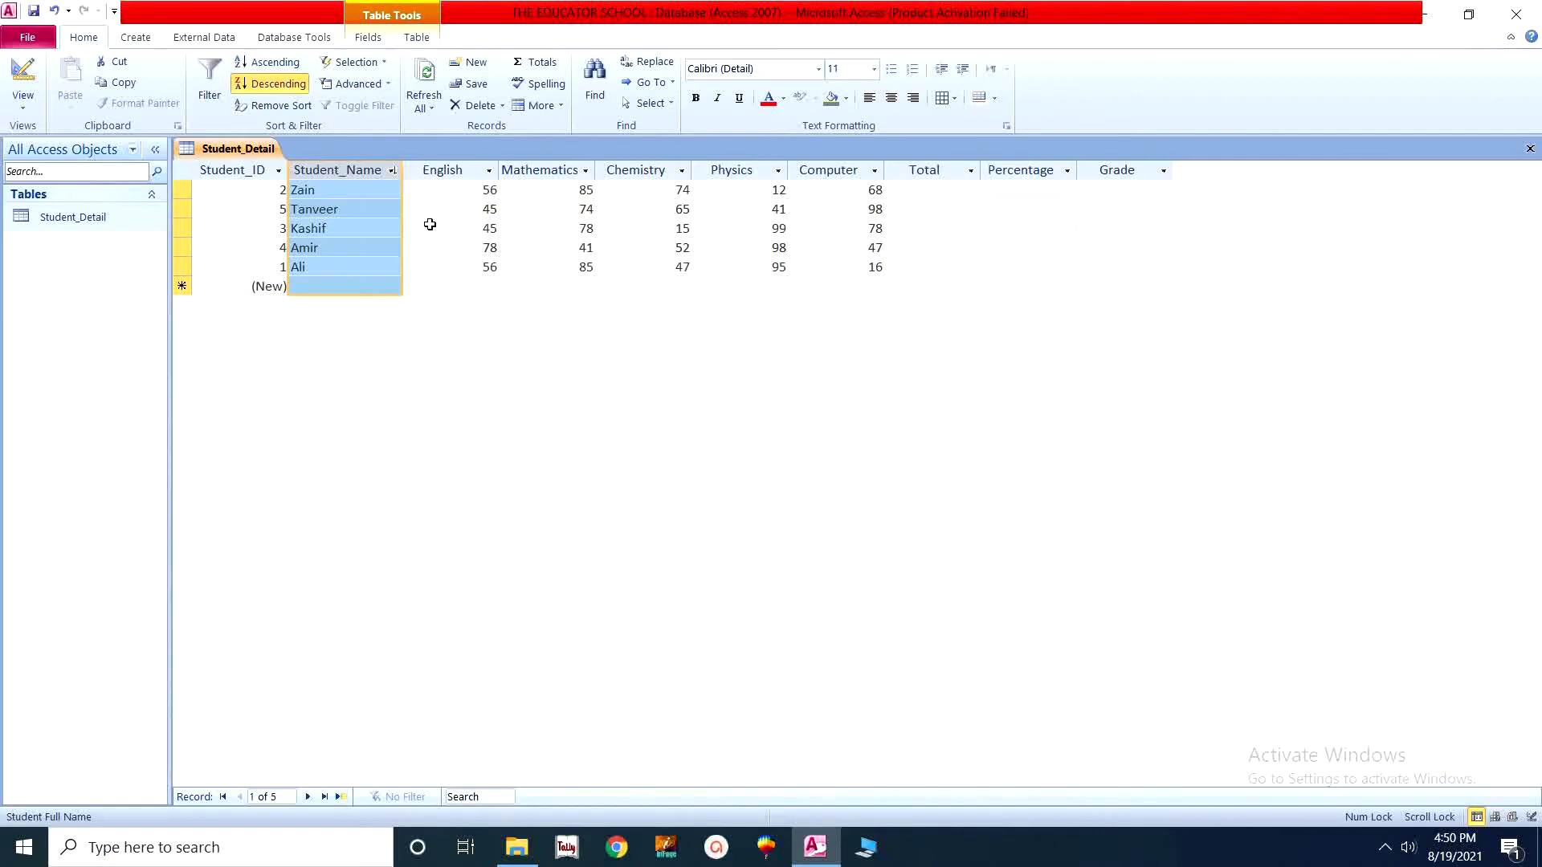
left_click(431, 226)
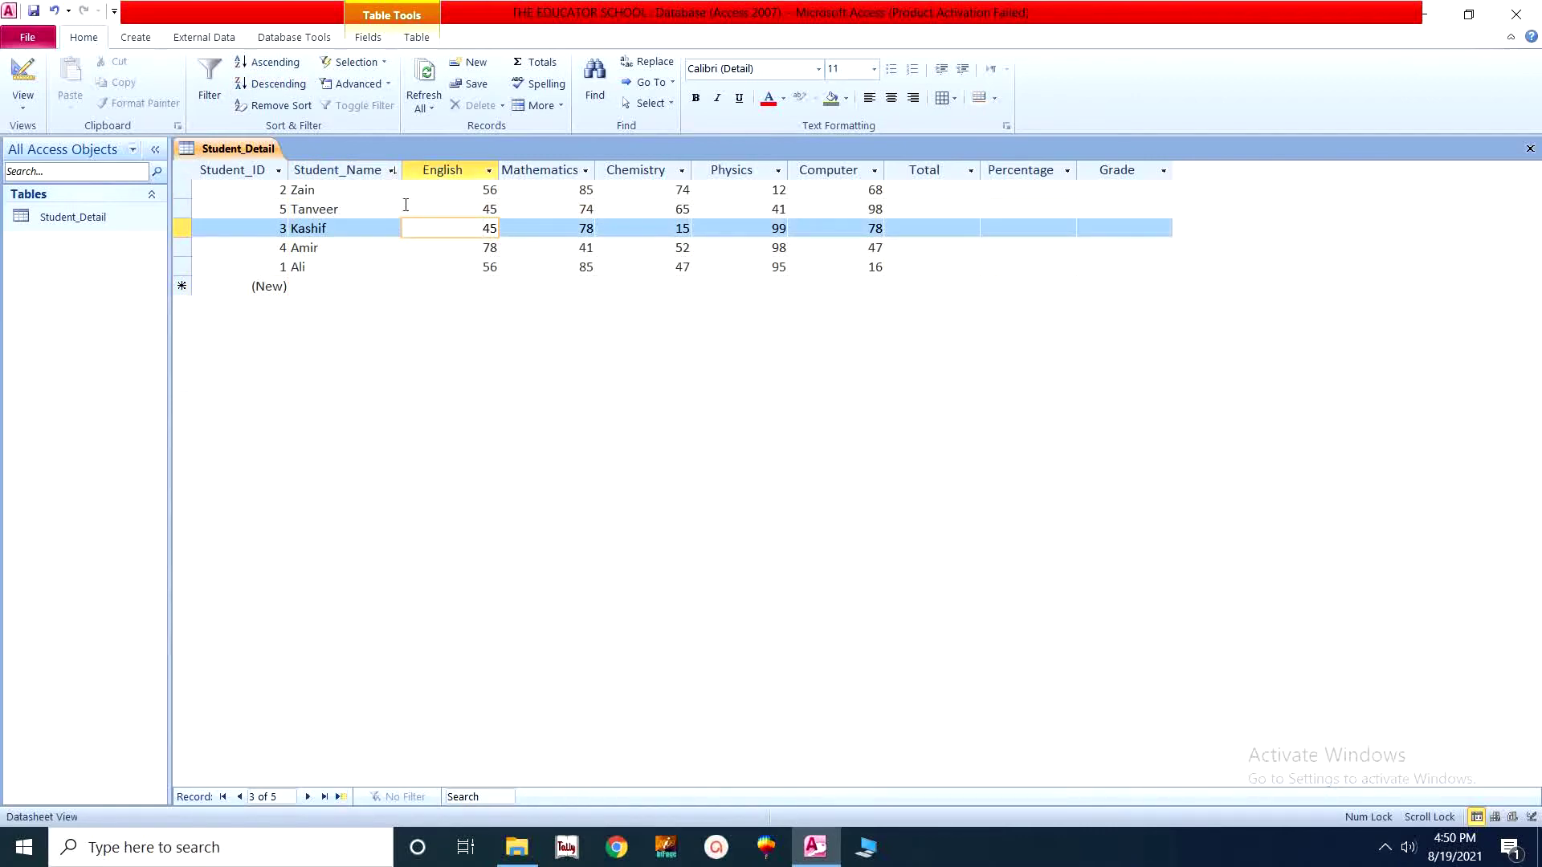
Step: Filter the Student_Name column to show only the student with Student_ID 4
left_click(393, 172)
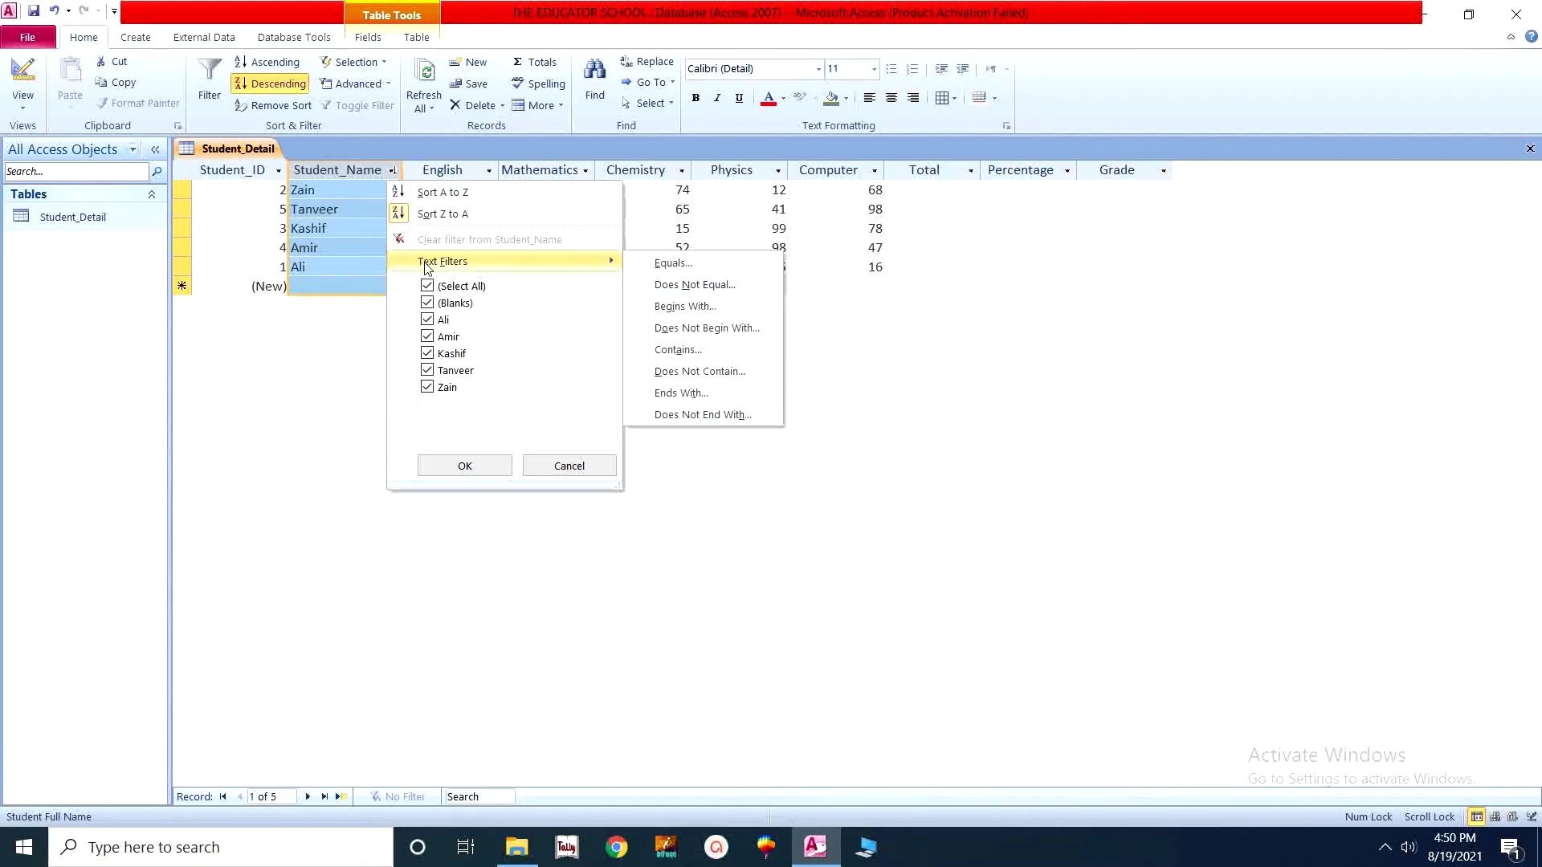
left_click(428, 285)
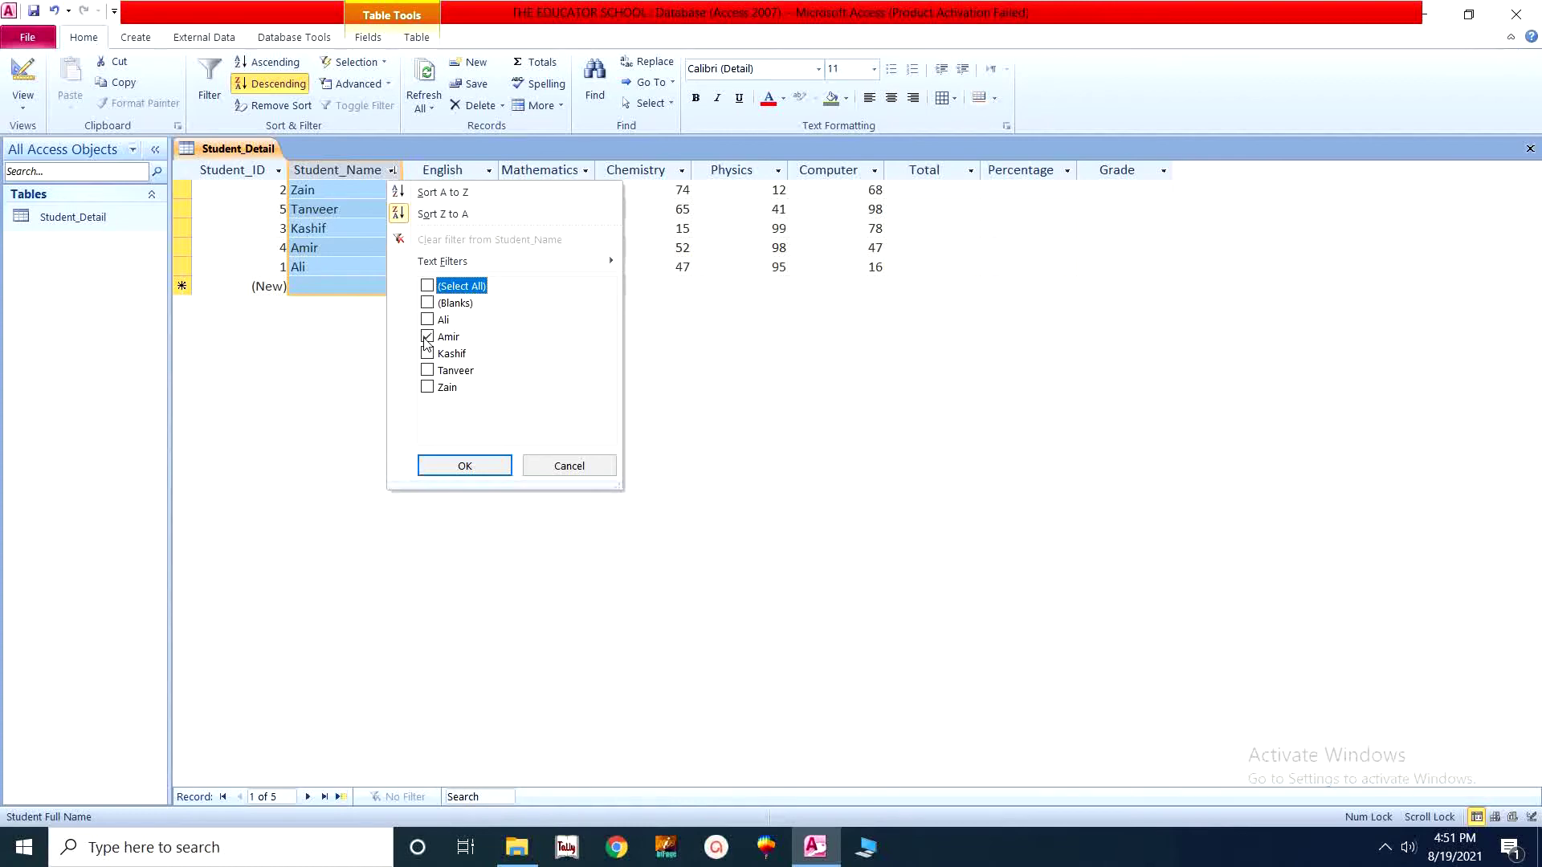
left_click(464, 466)
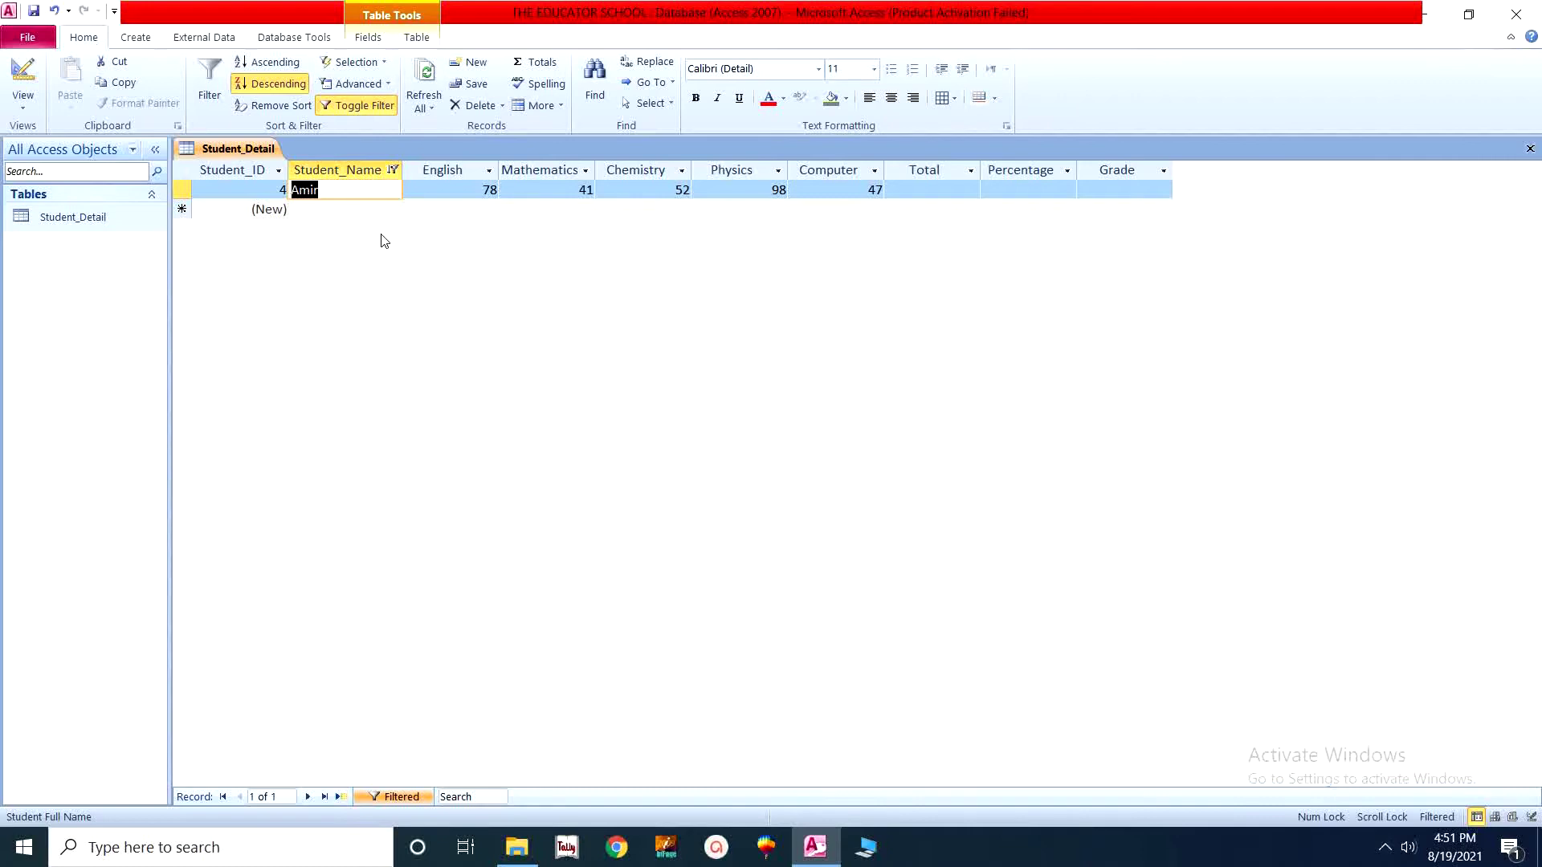
Step: Reselect all values in the Student_Name filter to show every record, and sort the names A to Z
left_click(393, 170)
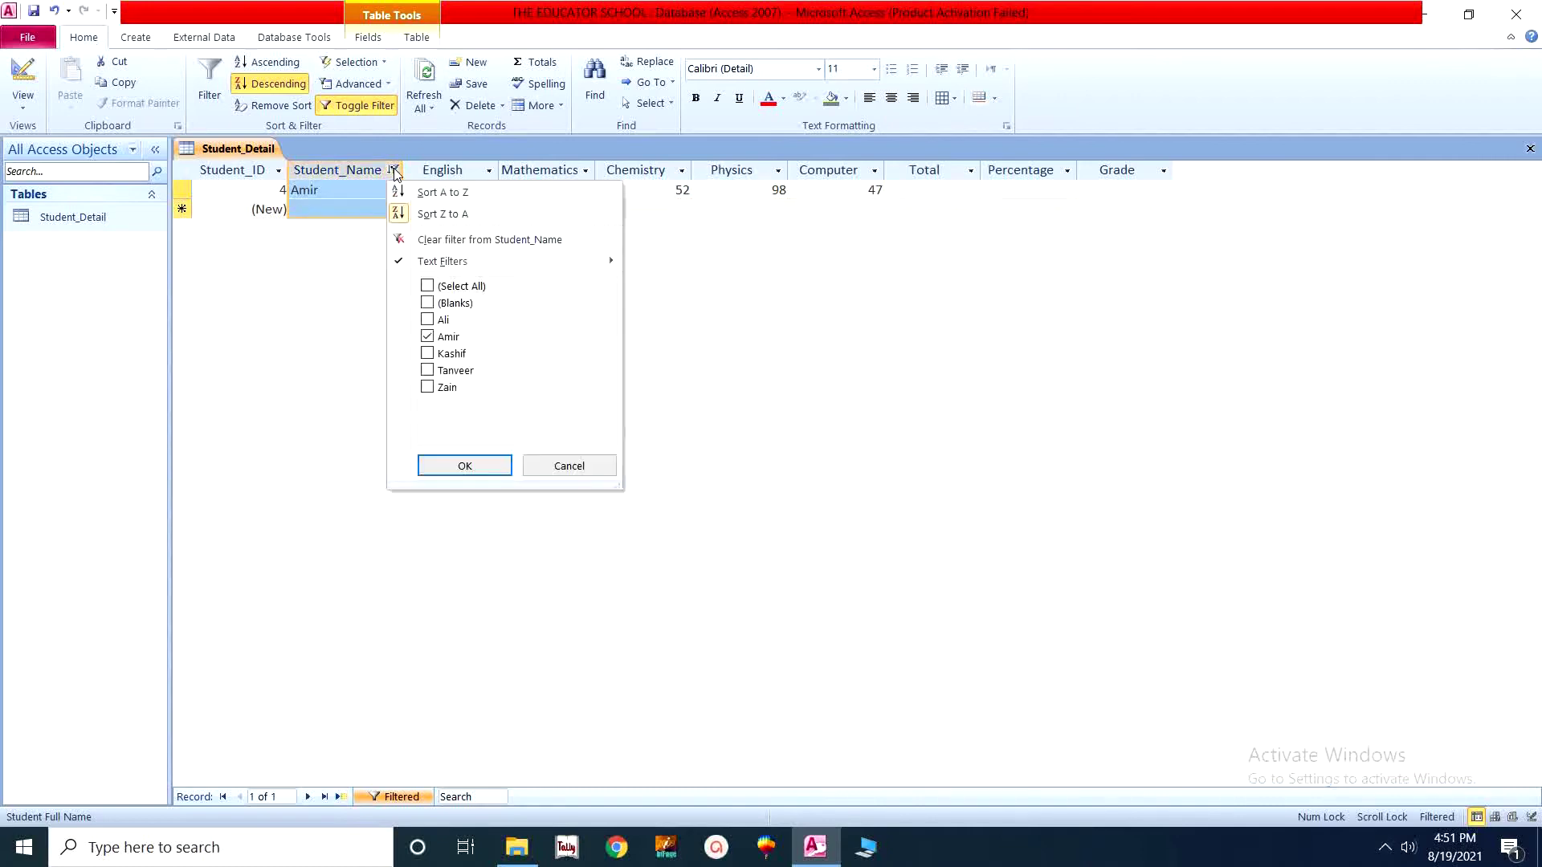
left_click(426, 286)
left_click(474, 465)
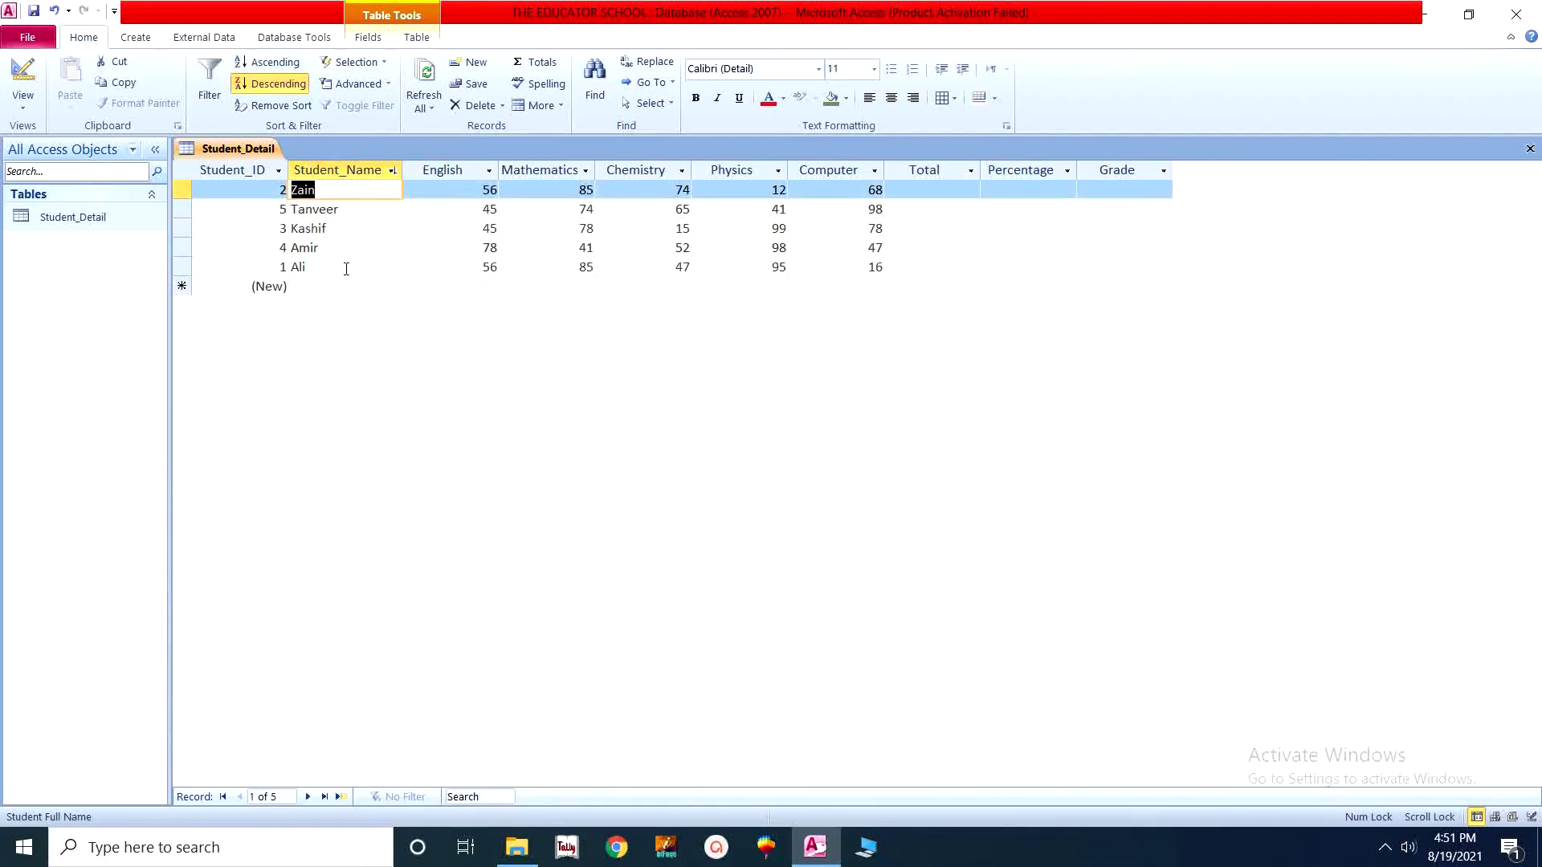
left_click(393, 171)
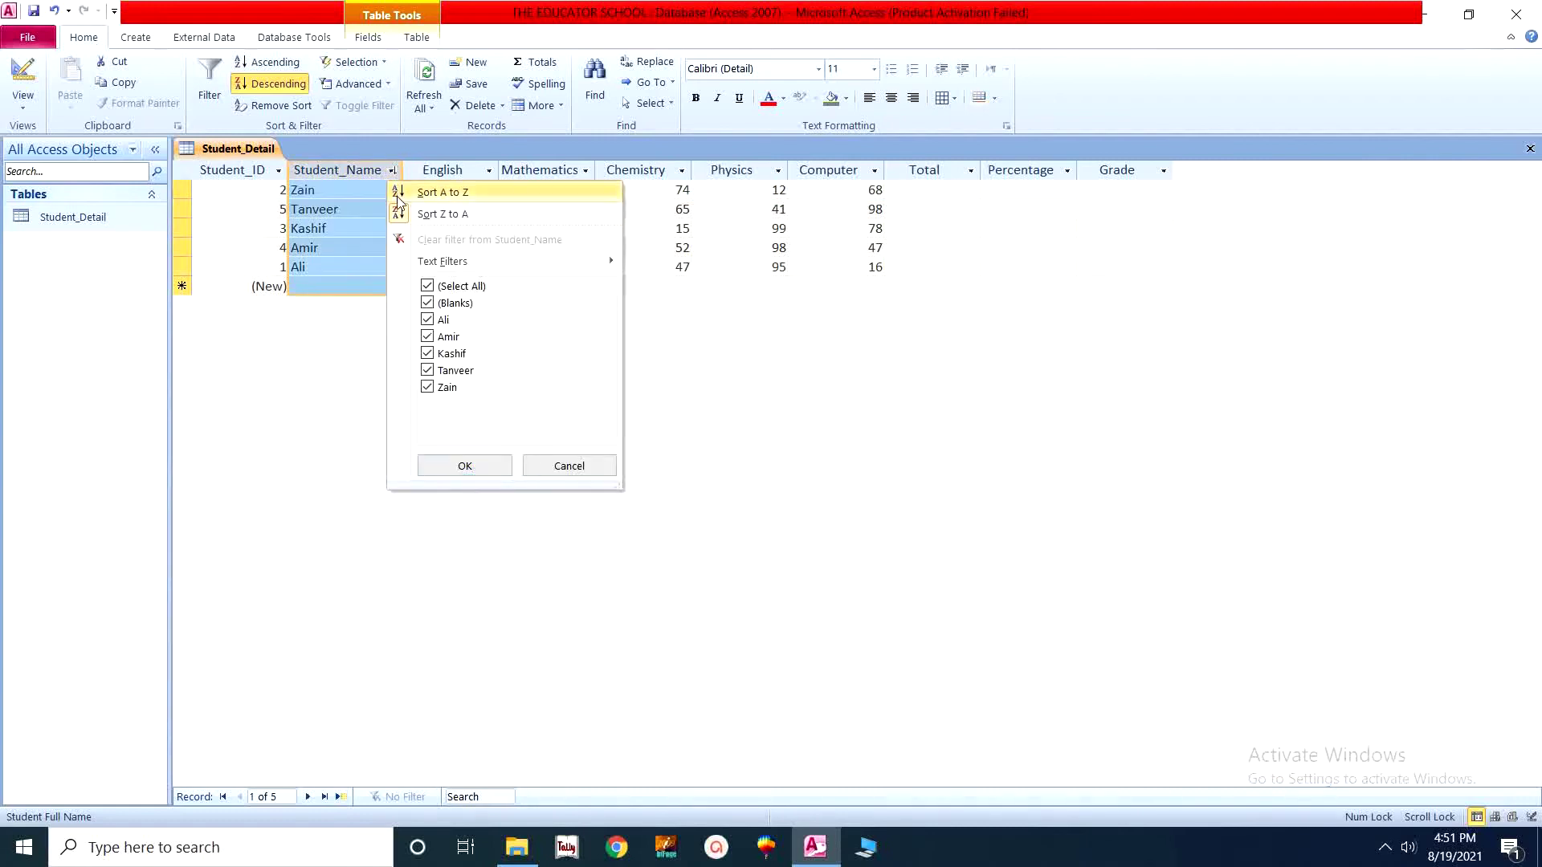
left_click(409, 193)
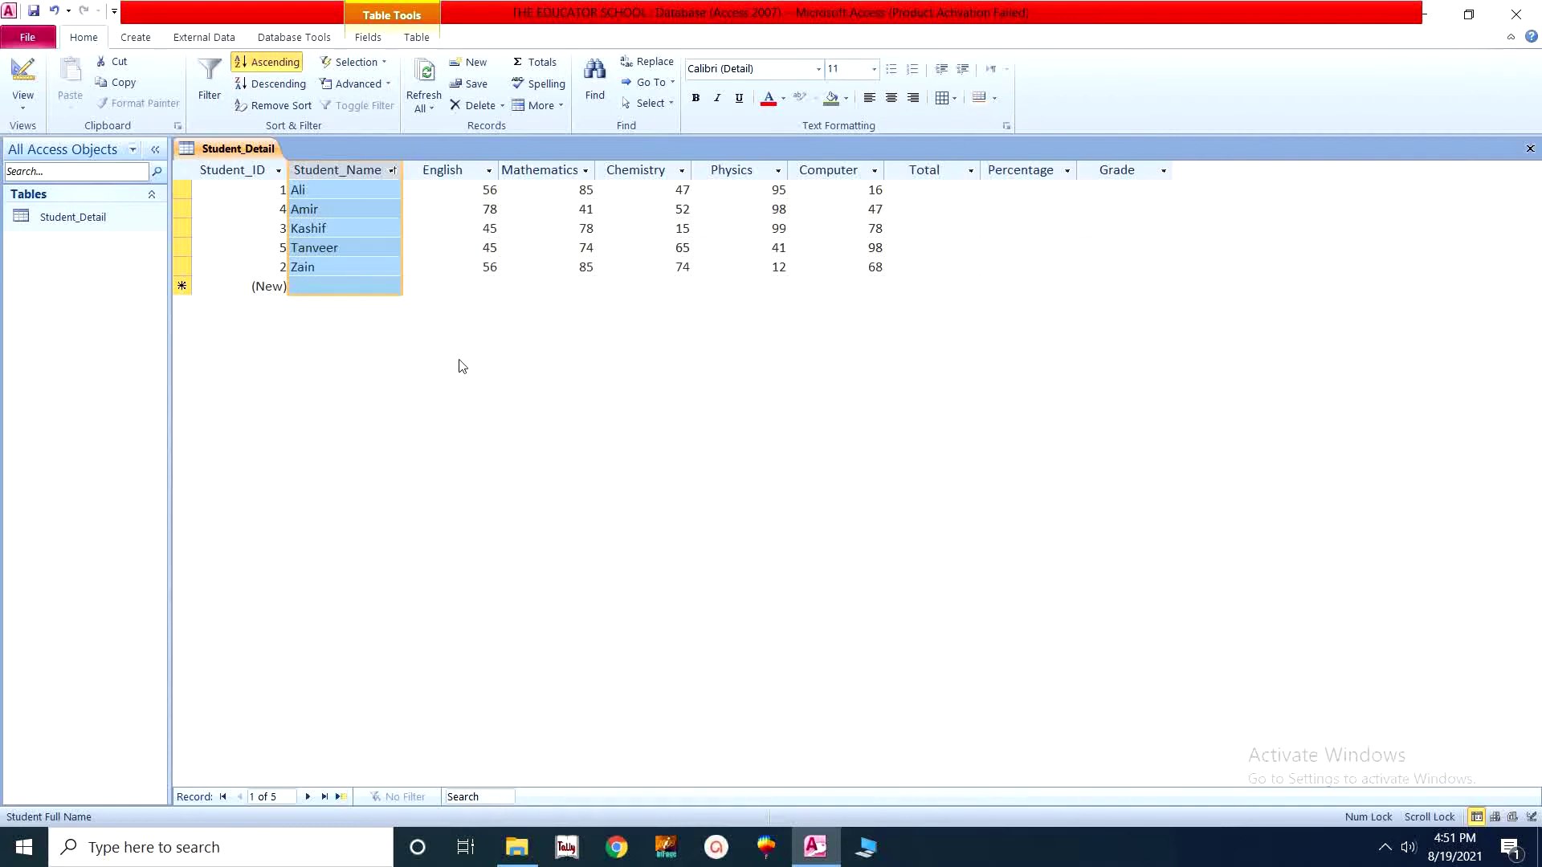
Step: Start a new blank record in Student_Detail from the row of the student with Student_ID 4
left_click(623, 247)
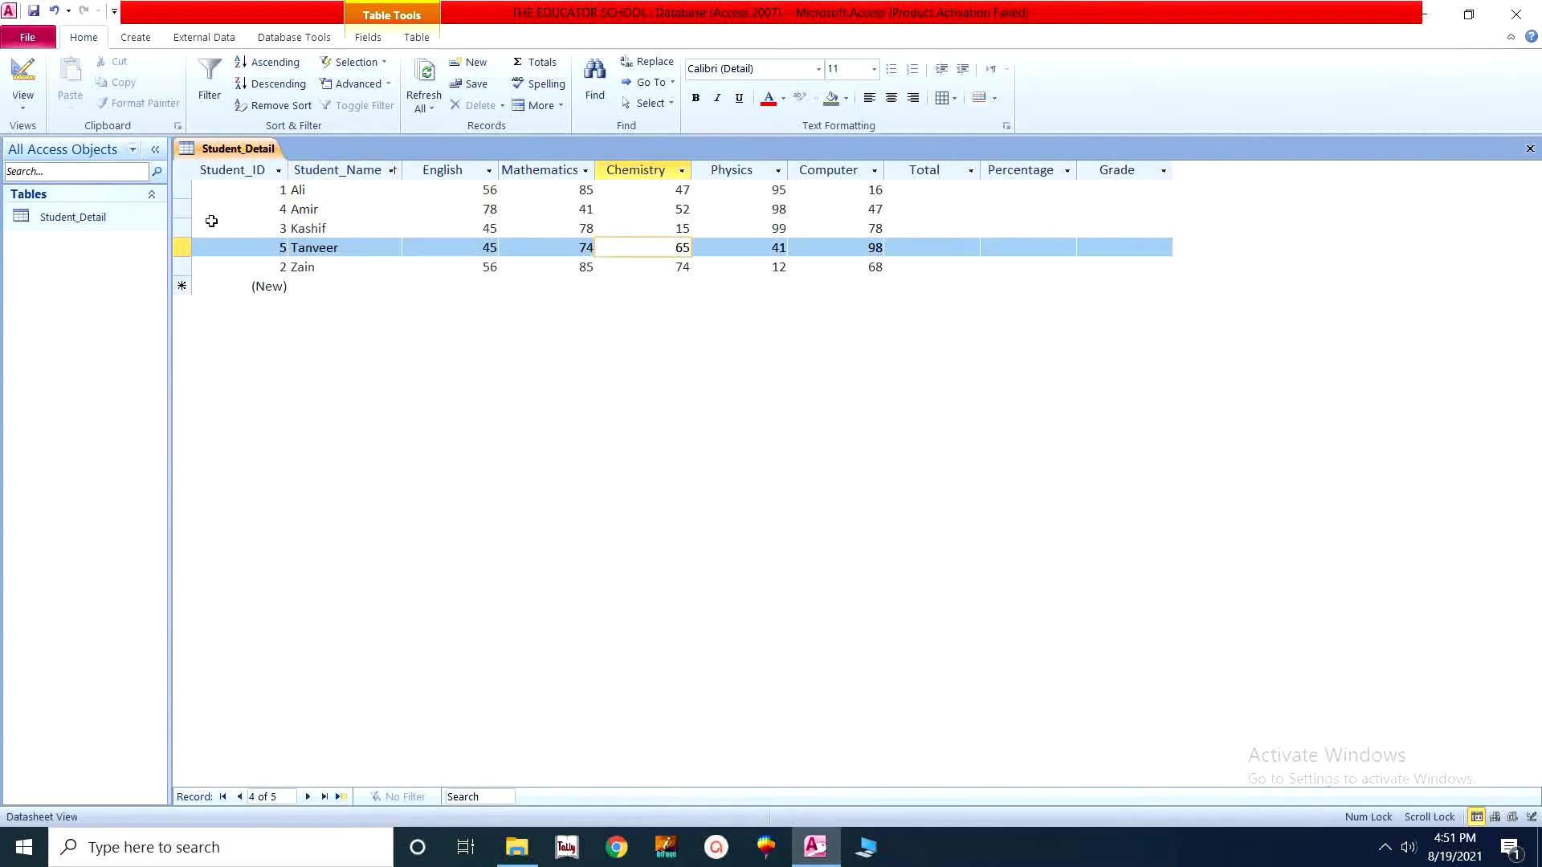
right_click(180, 210)
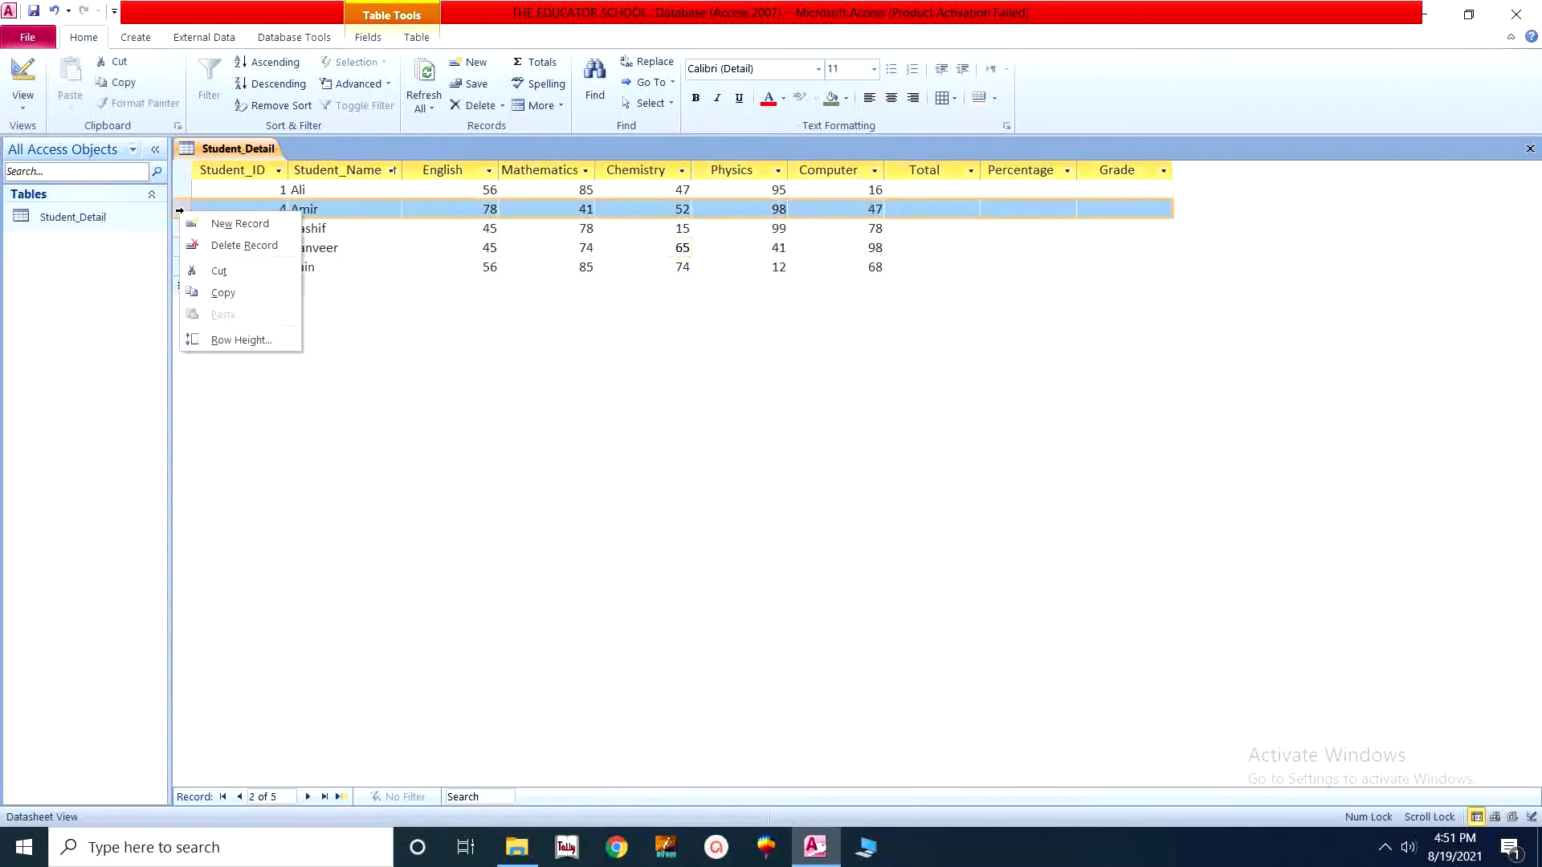
left_click(239, 224)
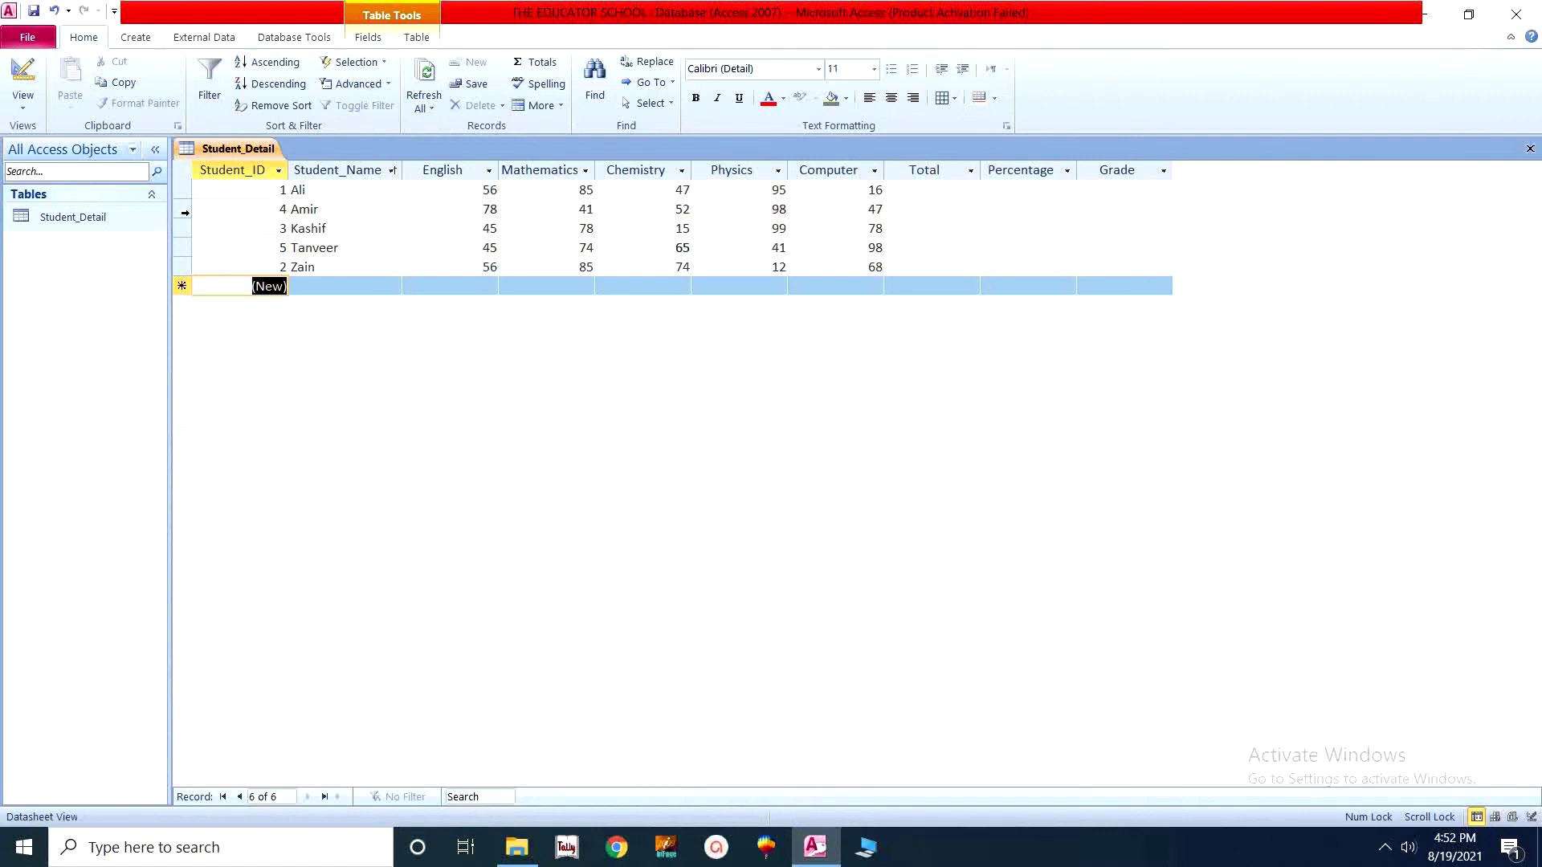
Step: Set the row height of the Student_Detail datasheet to 15
right_click(180, 212)
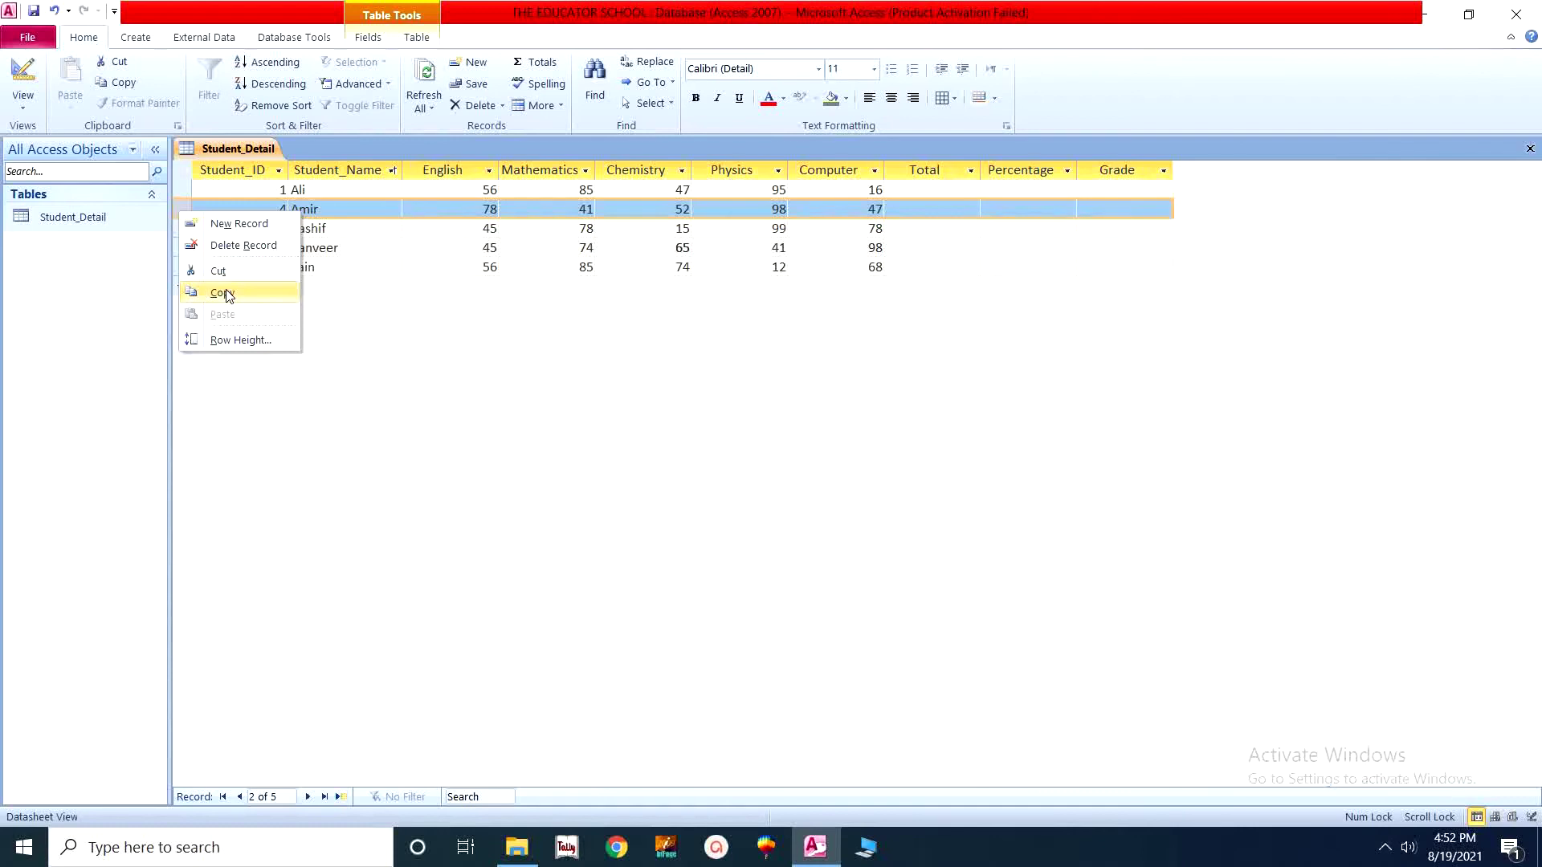
left_click(228, 341)
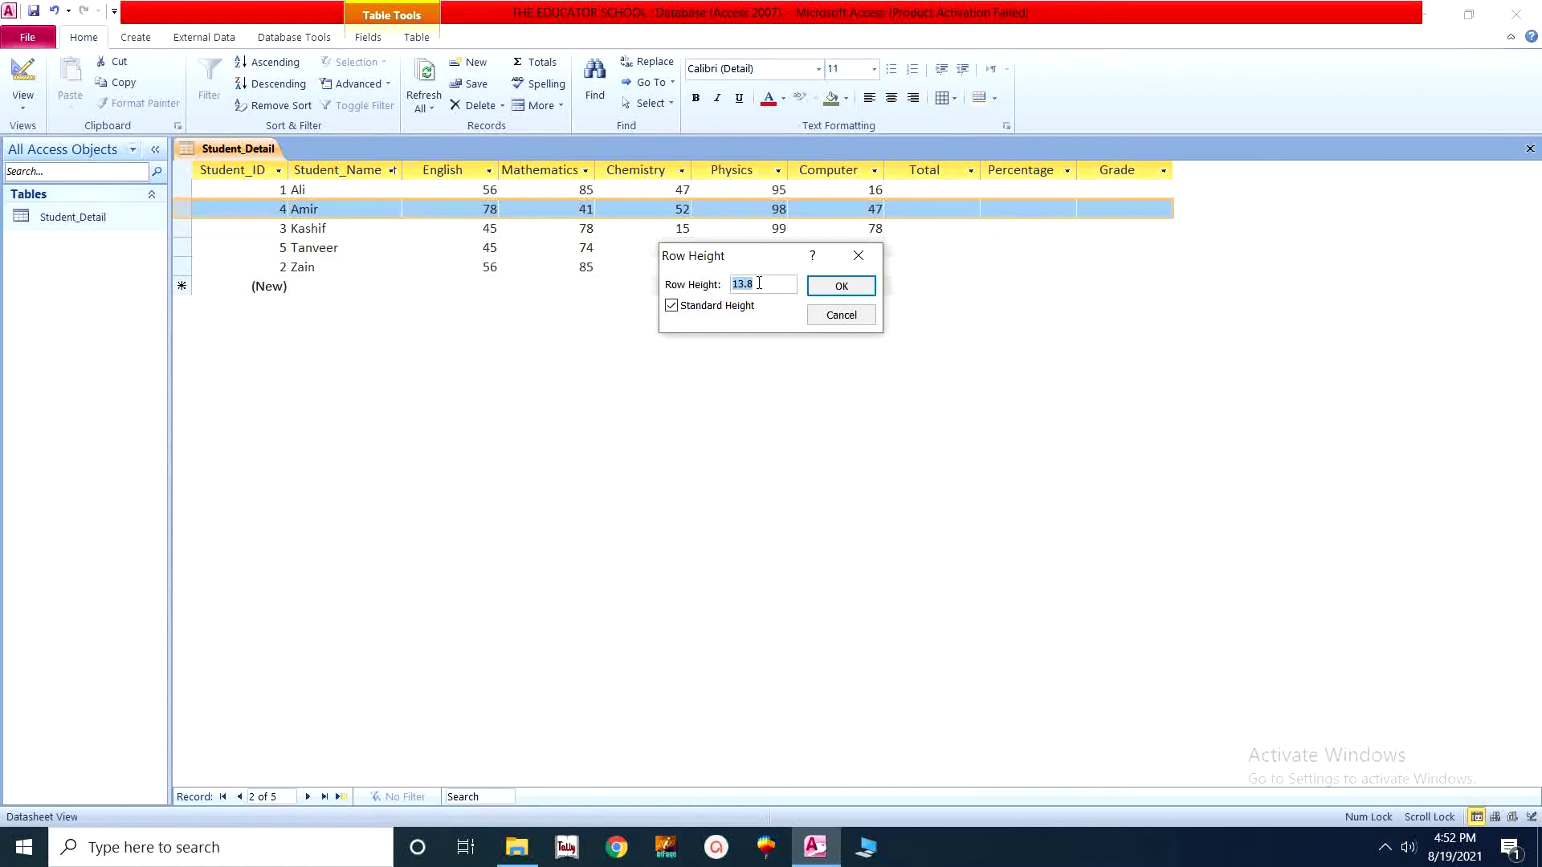
type("15")
left_click(835, 297)
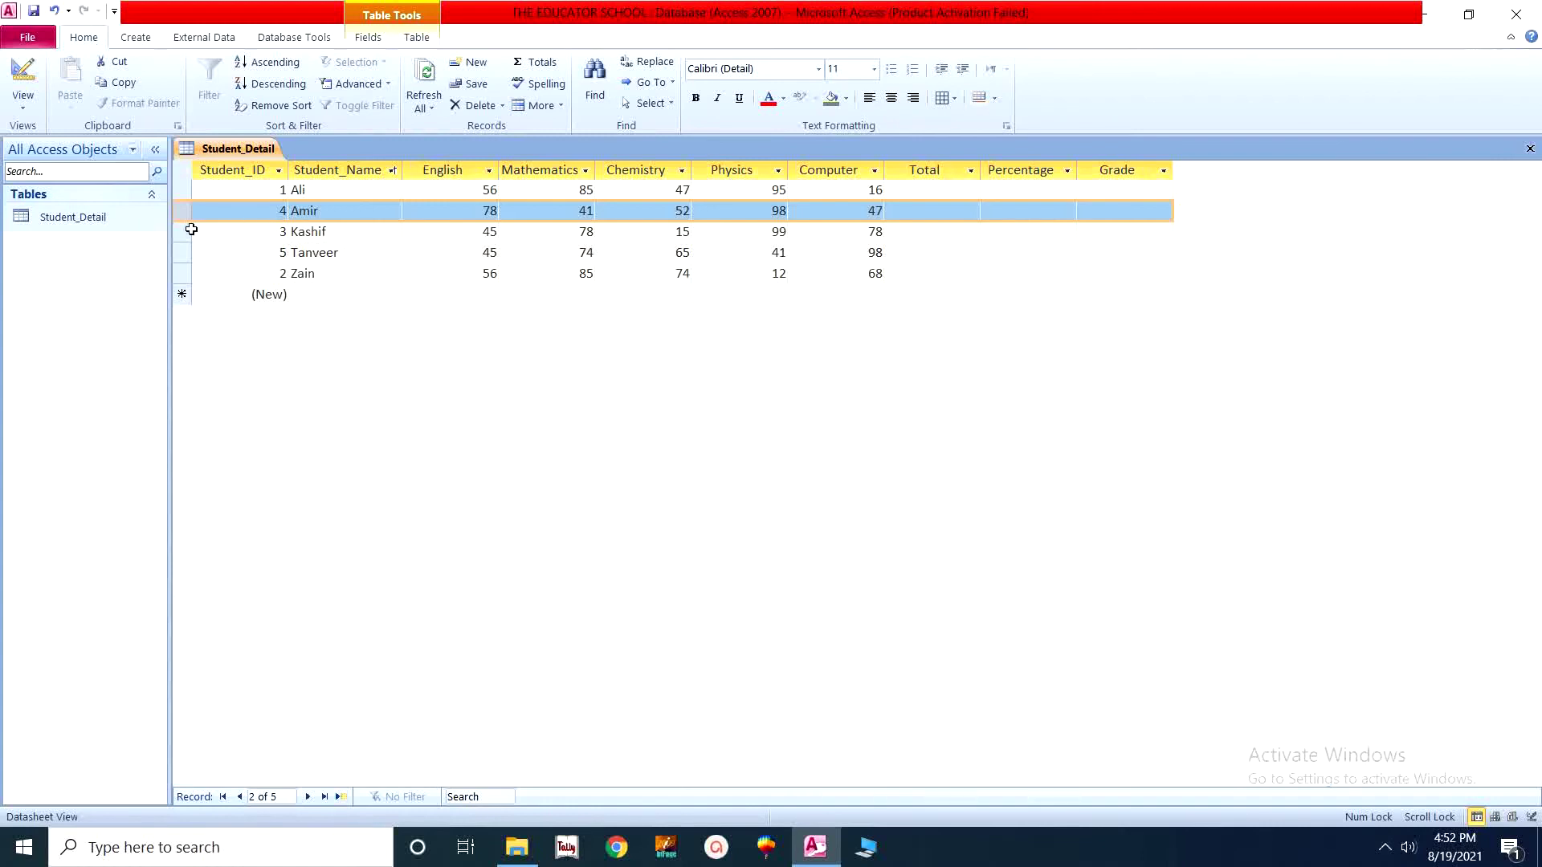
mouse_move(187, 222)
left_mouse_down()
mouse_move(188, 265)
mouse_move(189, 245)
left_mouse_up()
Step: Close the Student_Detail table without saving its layout changes and reopen it in Design View
left_click(1530, 149)
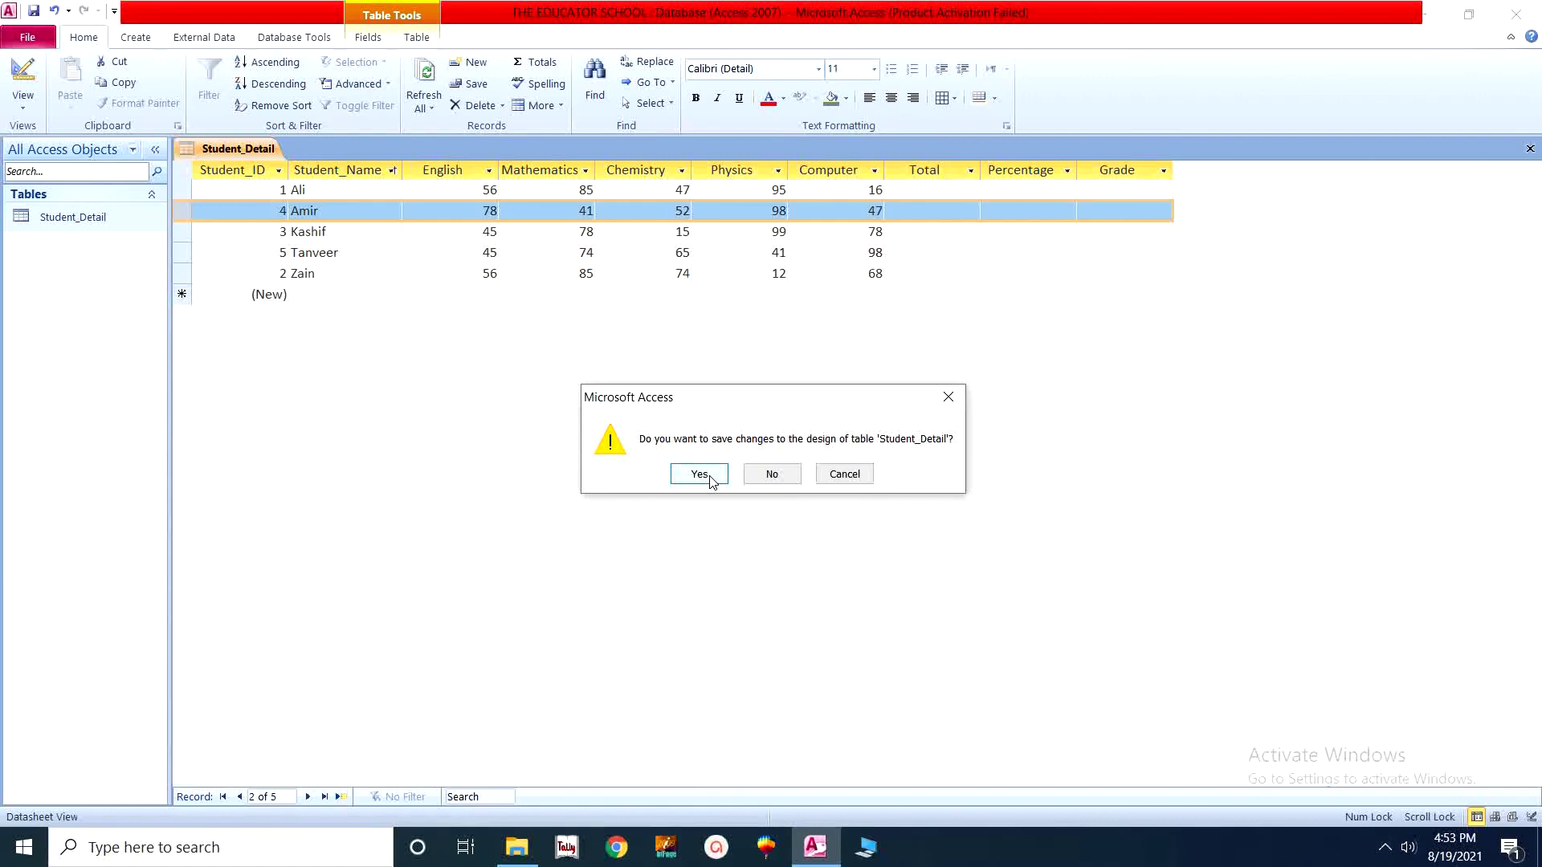
left_click(753, 476)
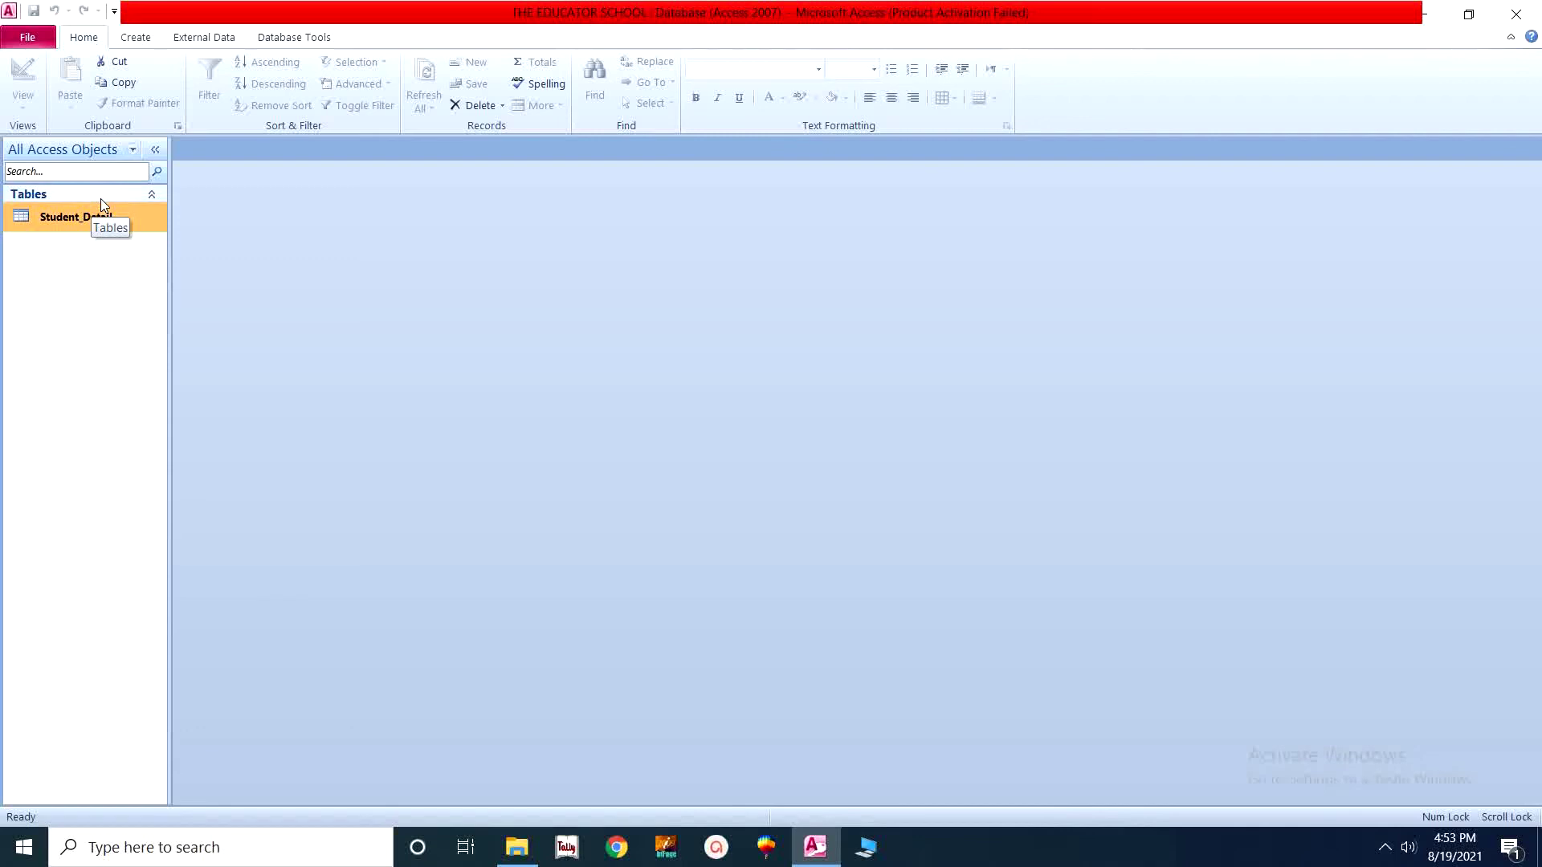
right_click(57, 222)
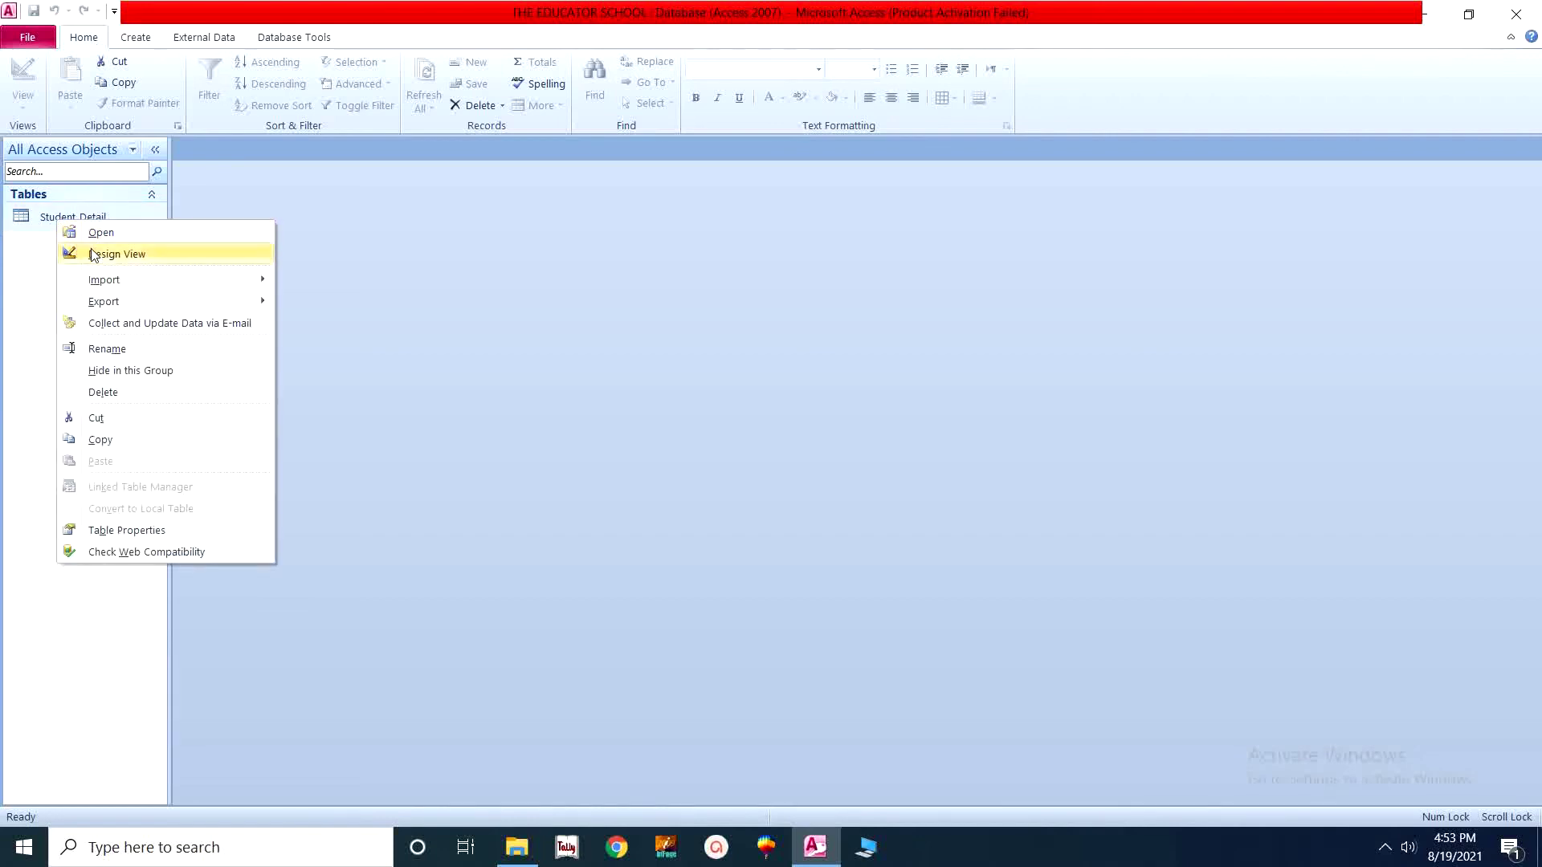
left_click(124, 256)
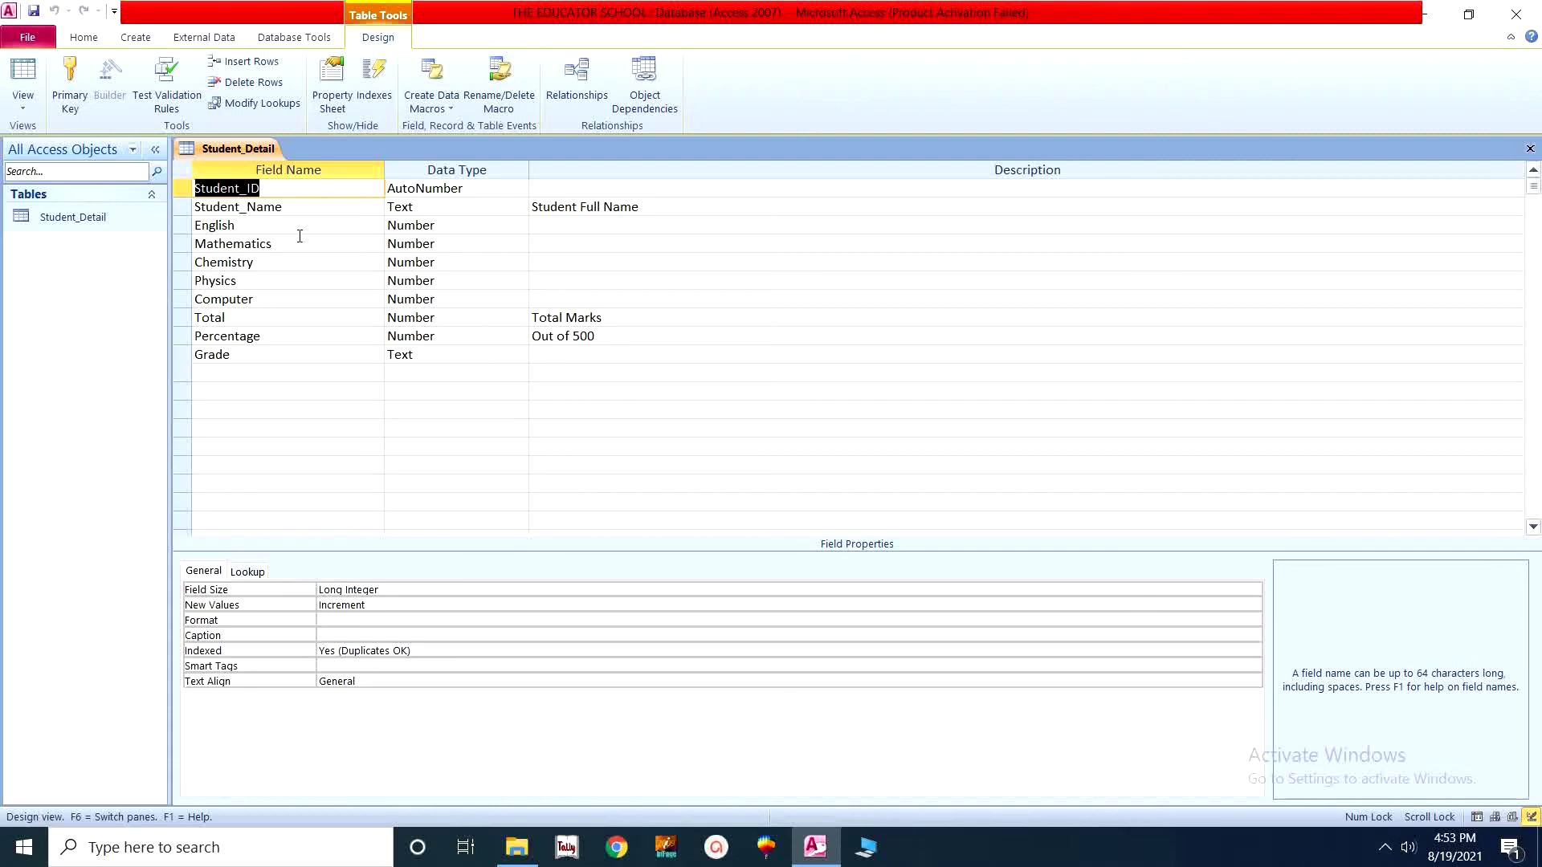
Step: Insert a blank field row above English in the table design, and undo the insertion
right_click(178, 229)
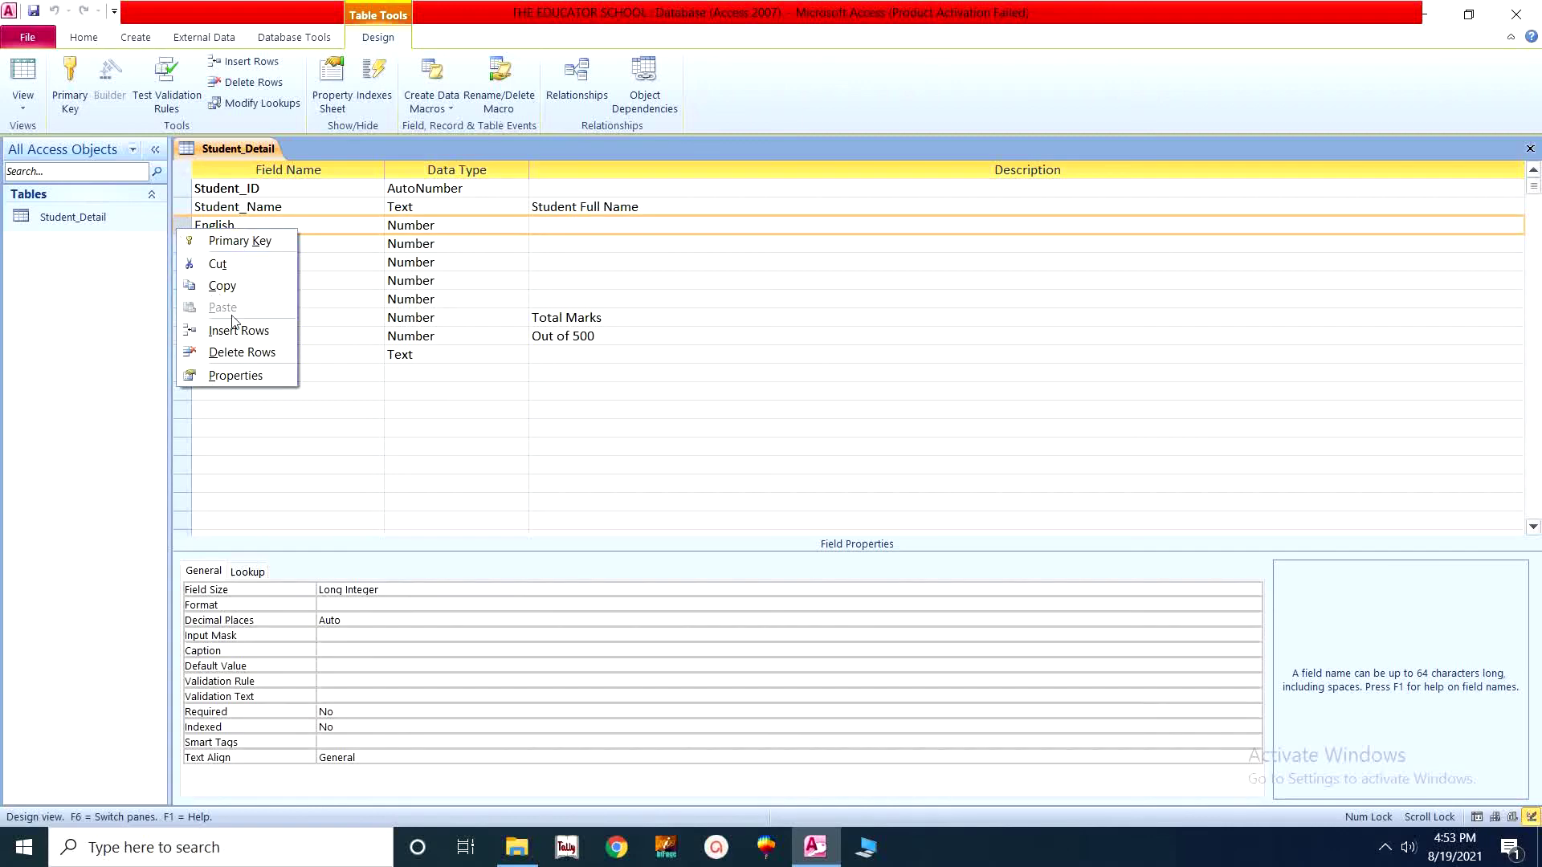
left_click(225, 338)
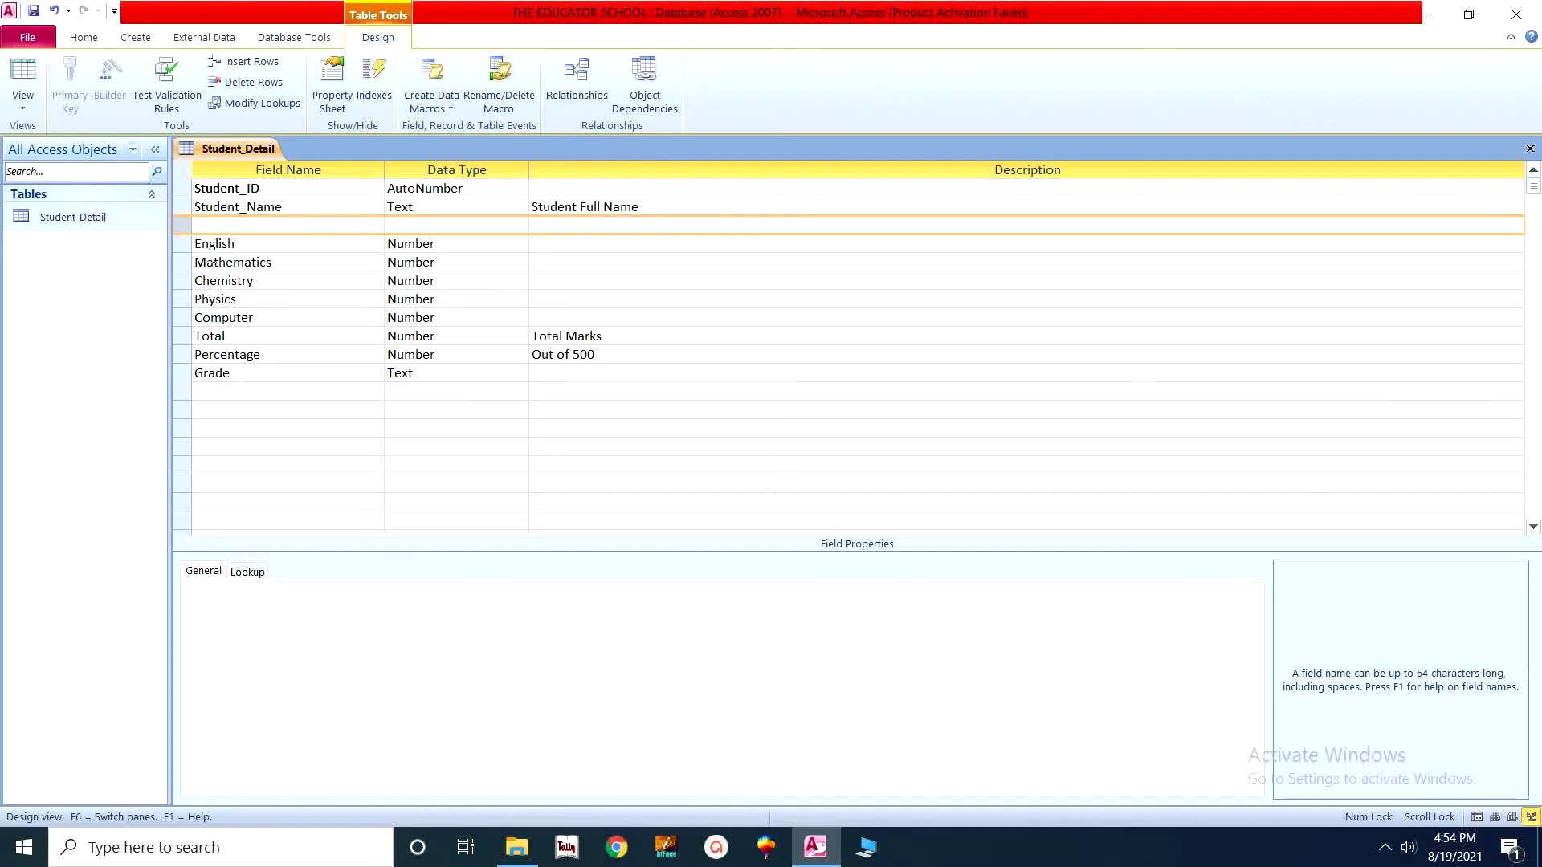
key("ctrl+z")
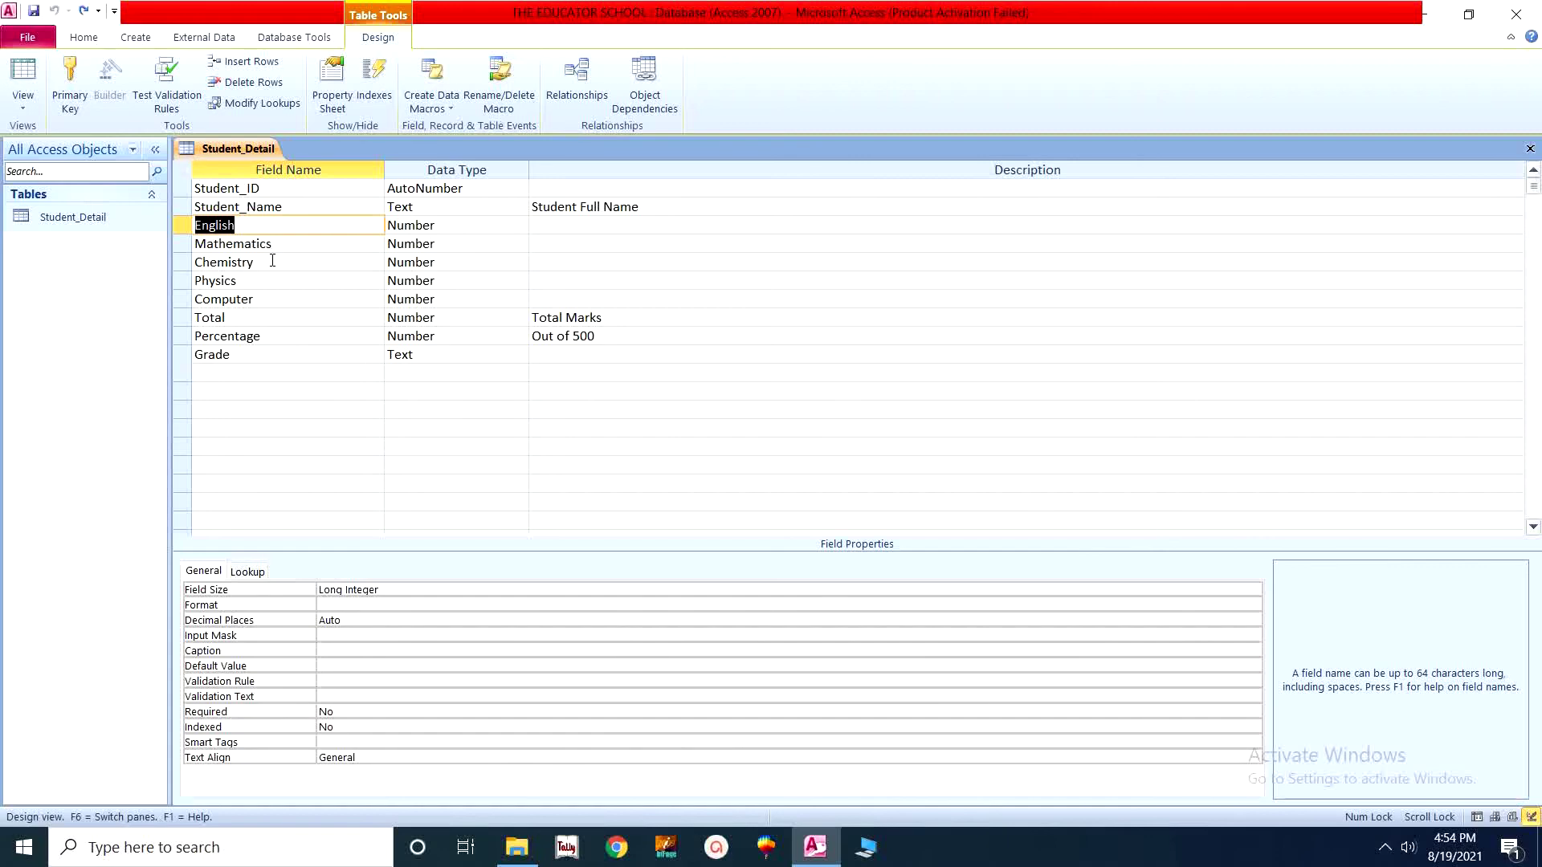
left_click(273, 263)
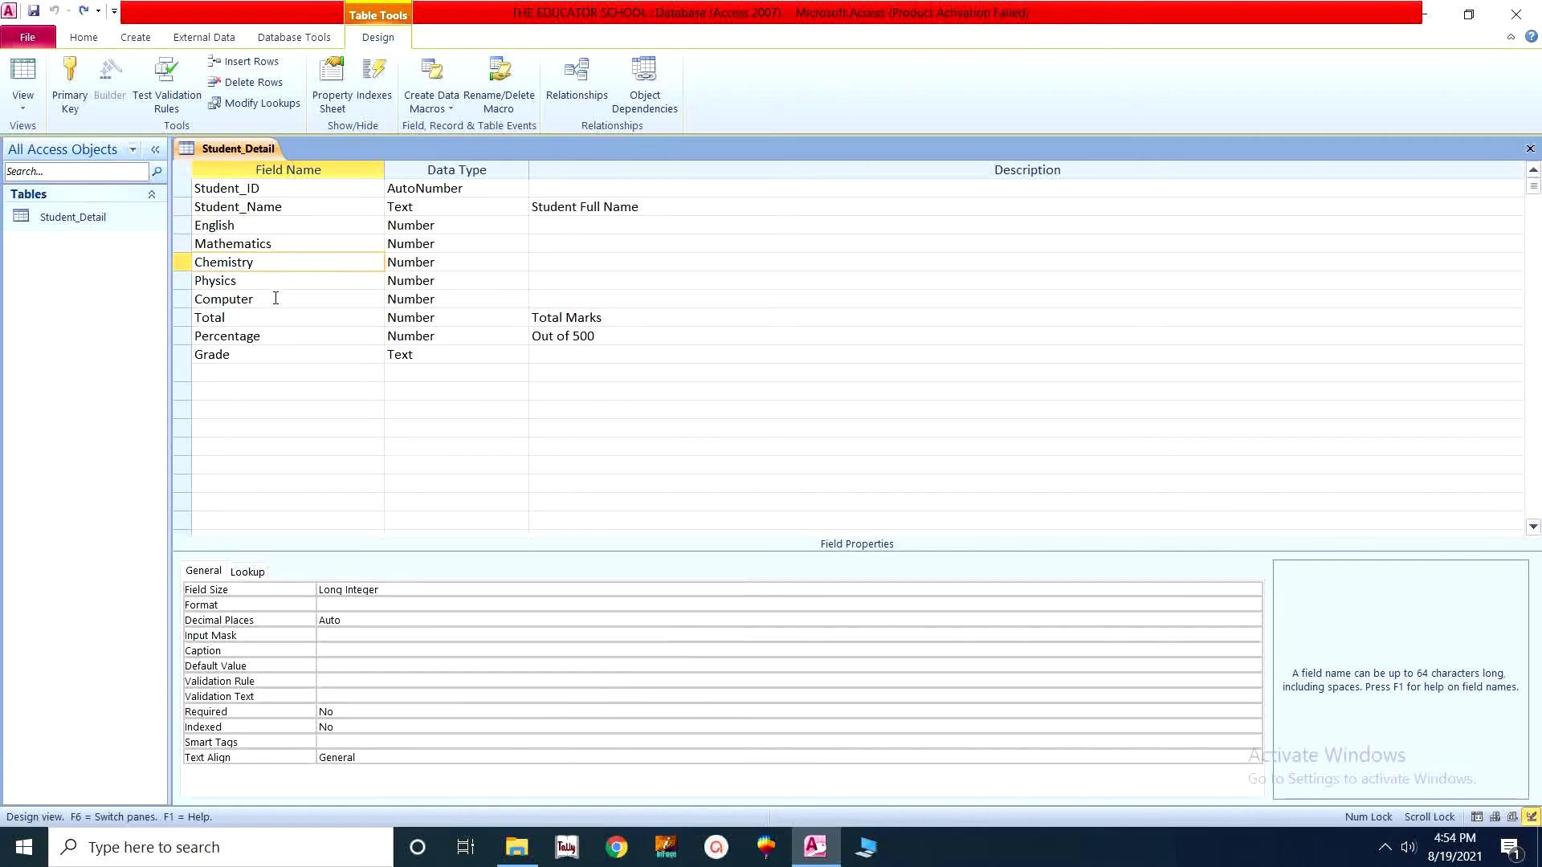
left_click(276, 297)
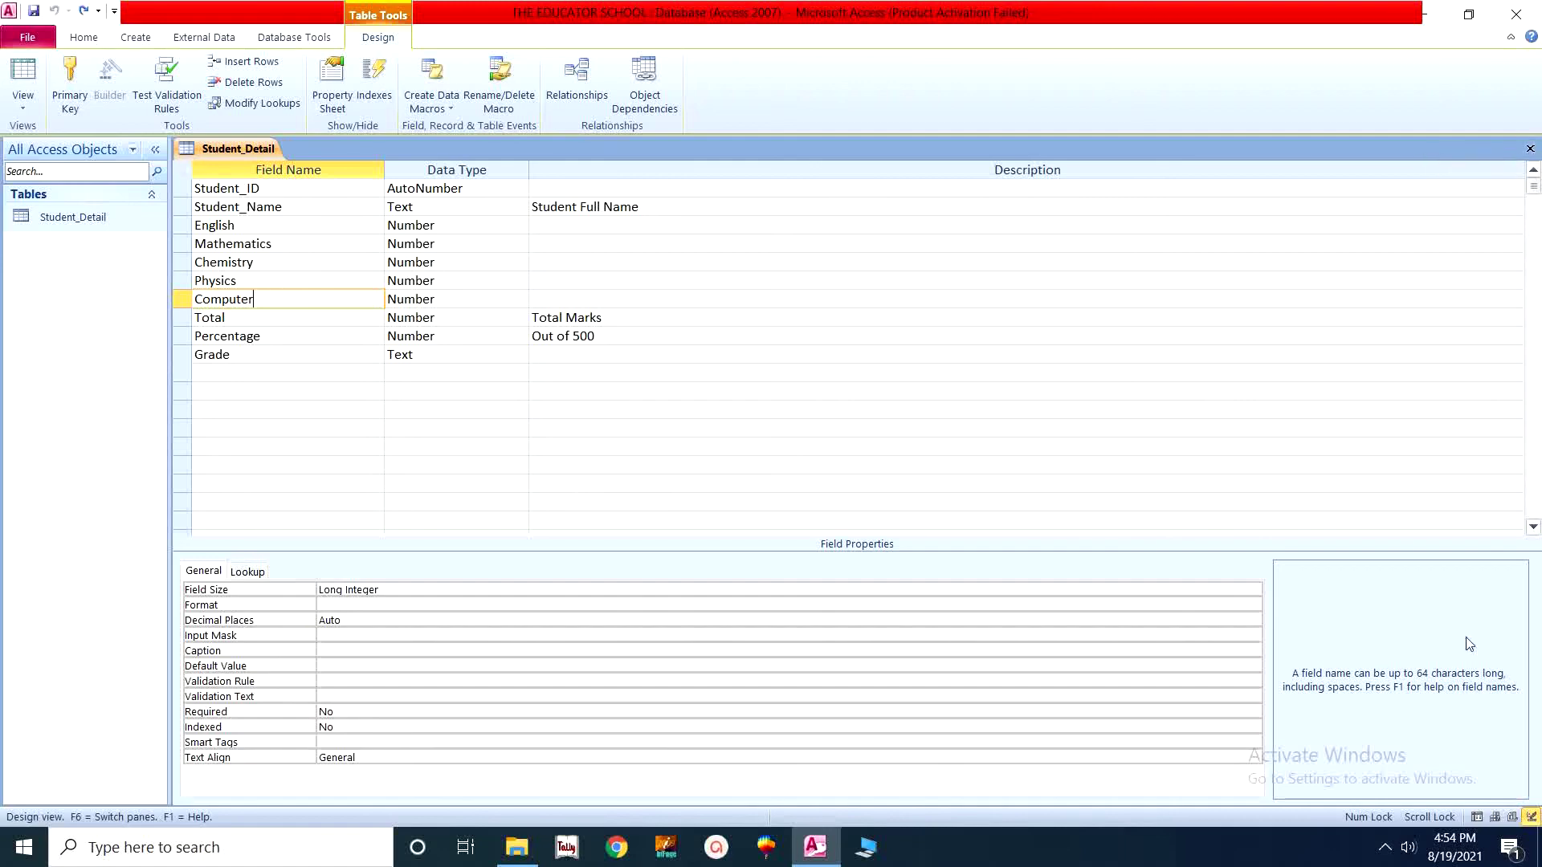
left_click(1385, 847)
left_click(1352, 819)
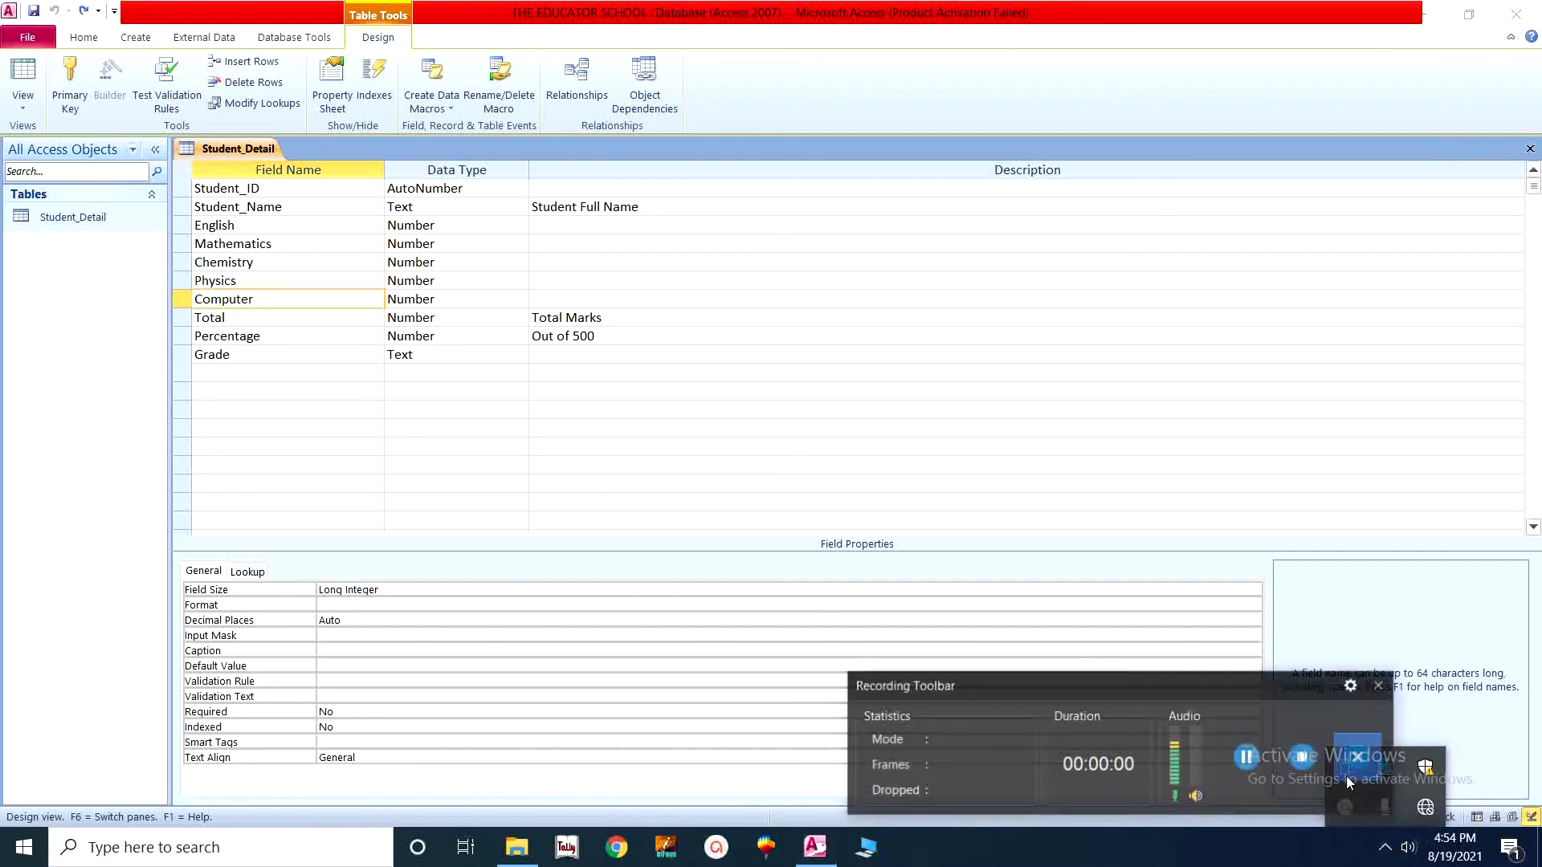